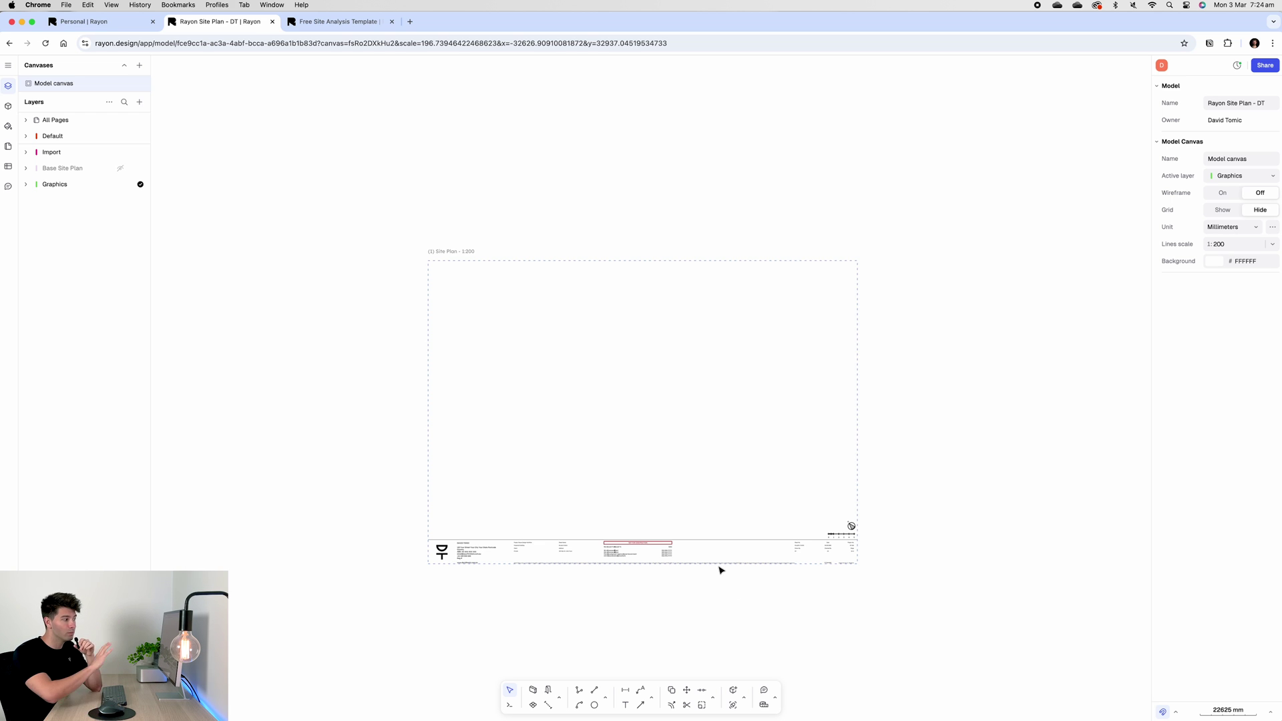
# Look over the symbols in the Free Site Analysis Template and return to the site plan model
pyautogui.hscroll(2, 715, 494)
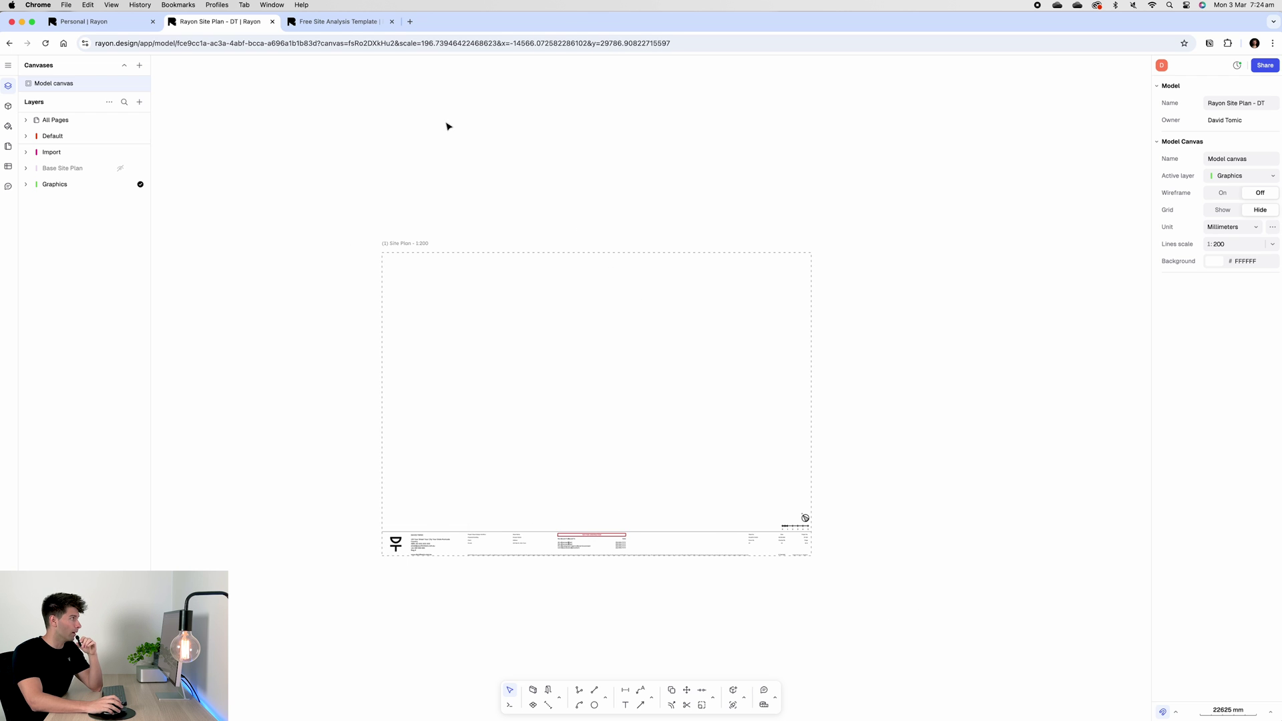
pyautogui.click(337, 22)
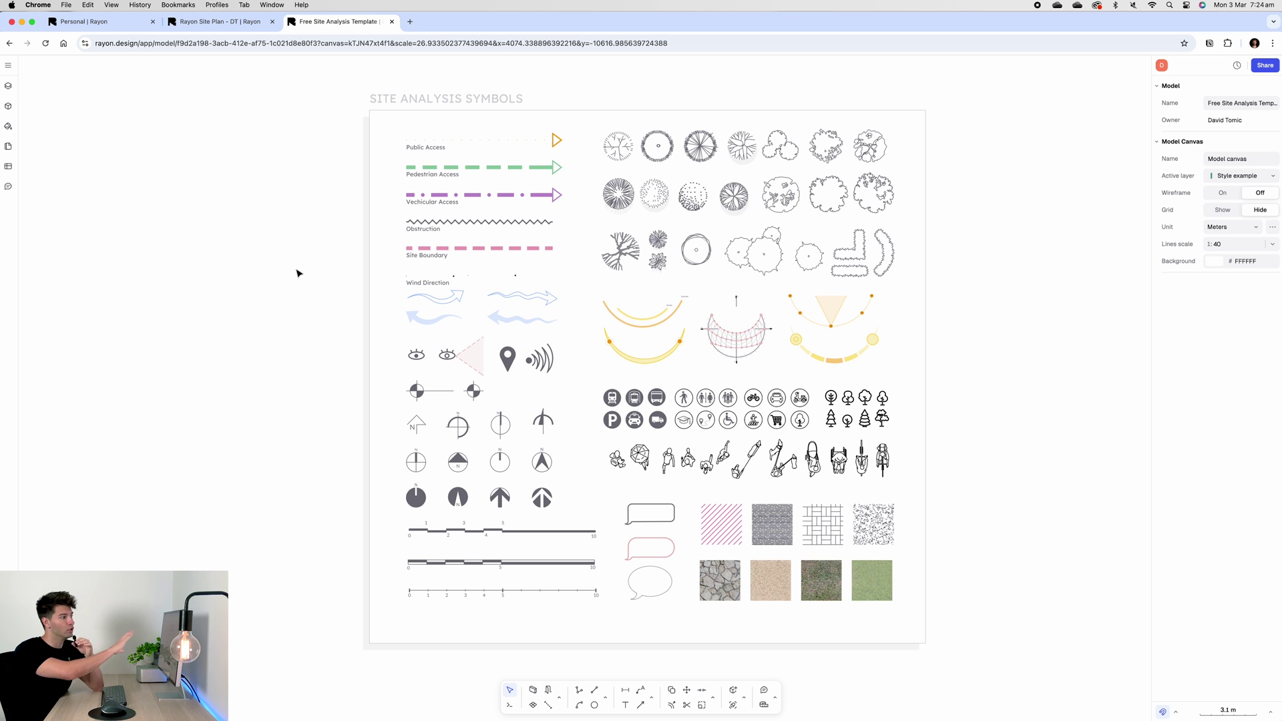
pyautogui.hotkey('ctrl', 'shift', 'Tab')
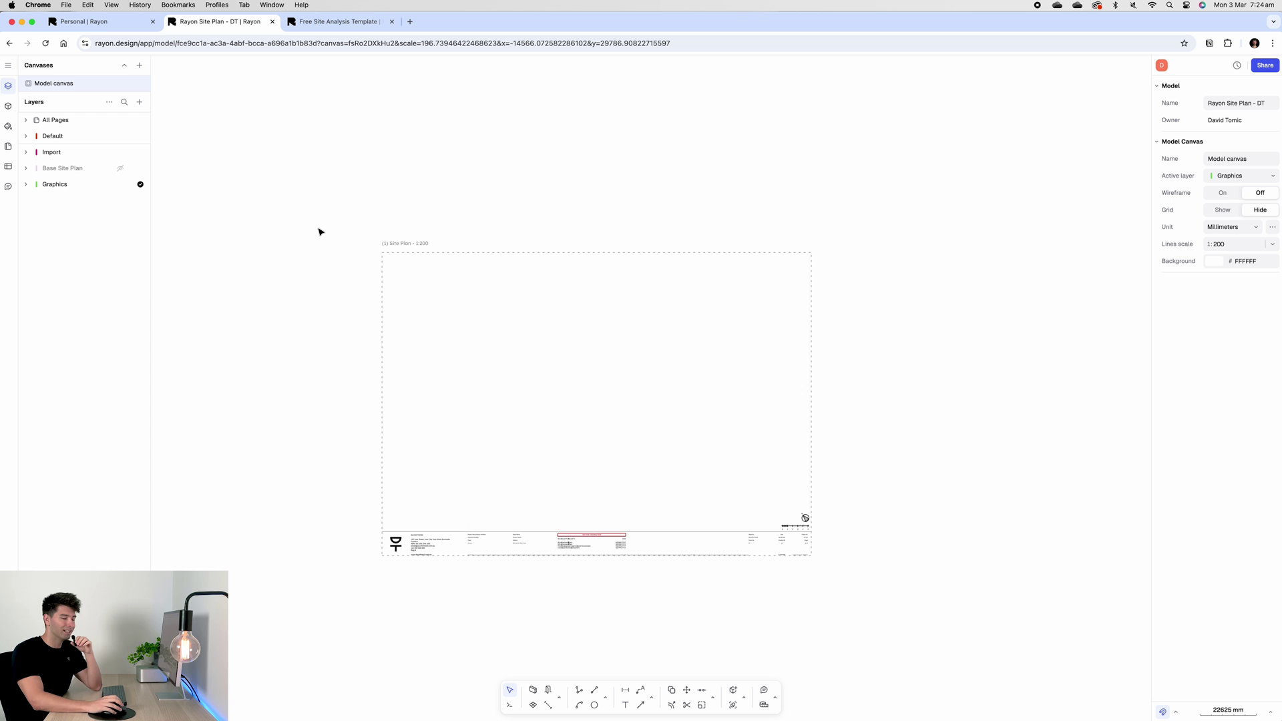
# Import the base site plan drawing into the model as a DWG/DXF file
pyautogui.click(10, 66)
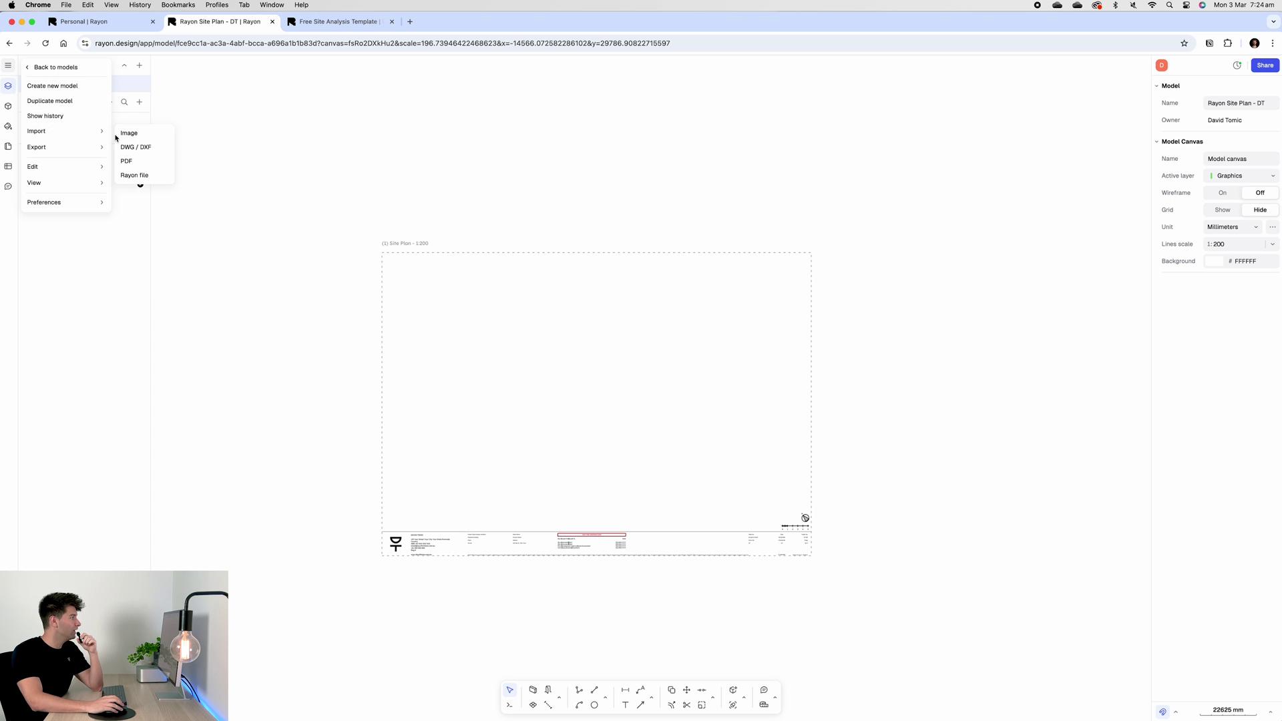
pyautogui.click(127, 146)
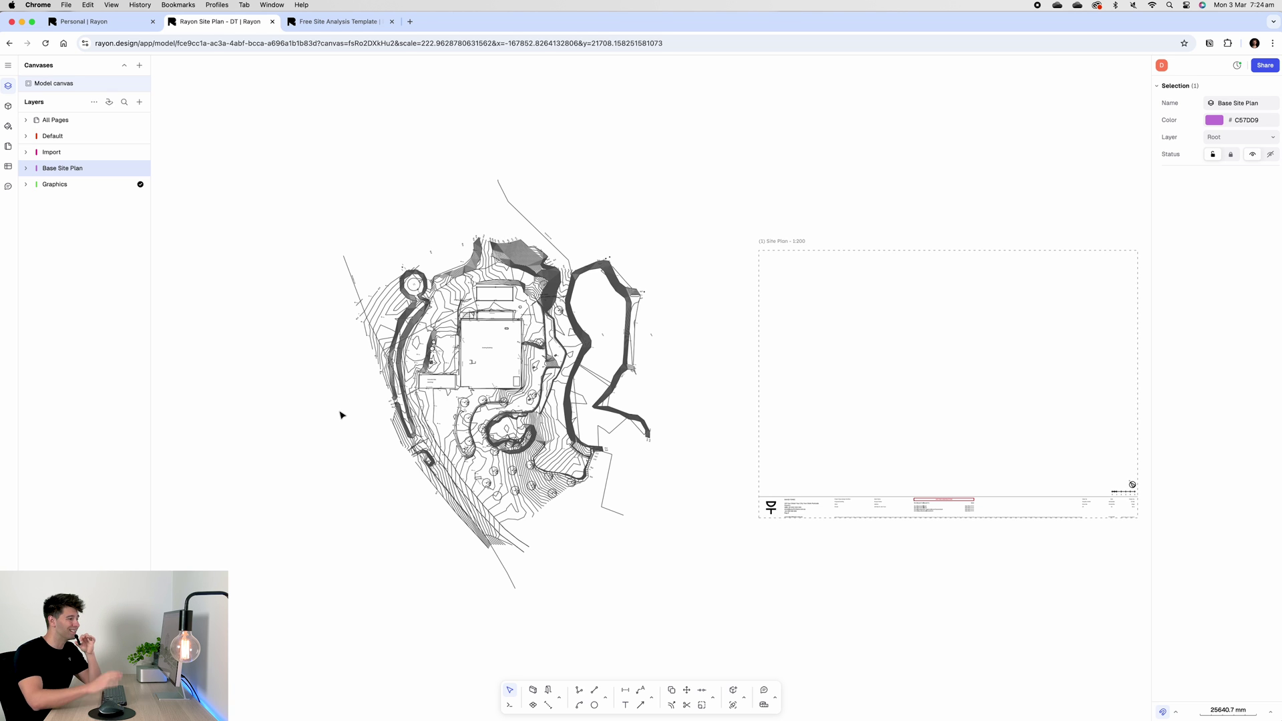
pyautogui.click(473, 394)
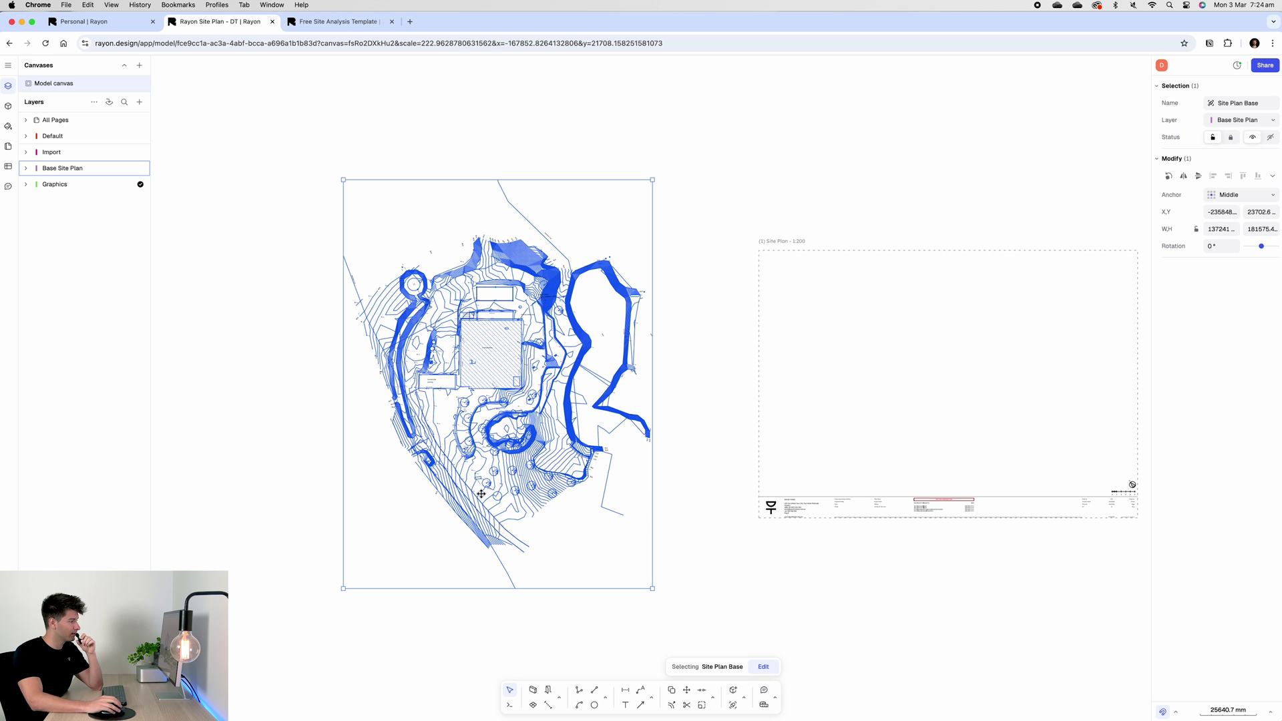
pyautogui.click(312, 549)
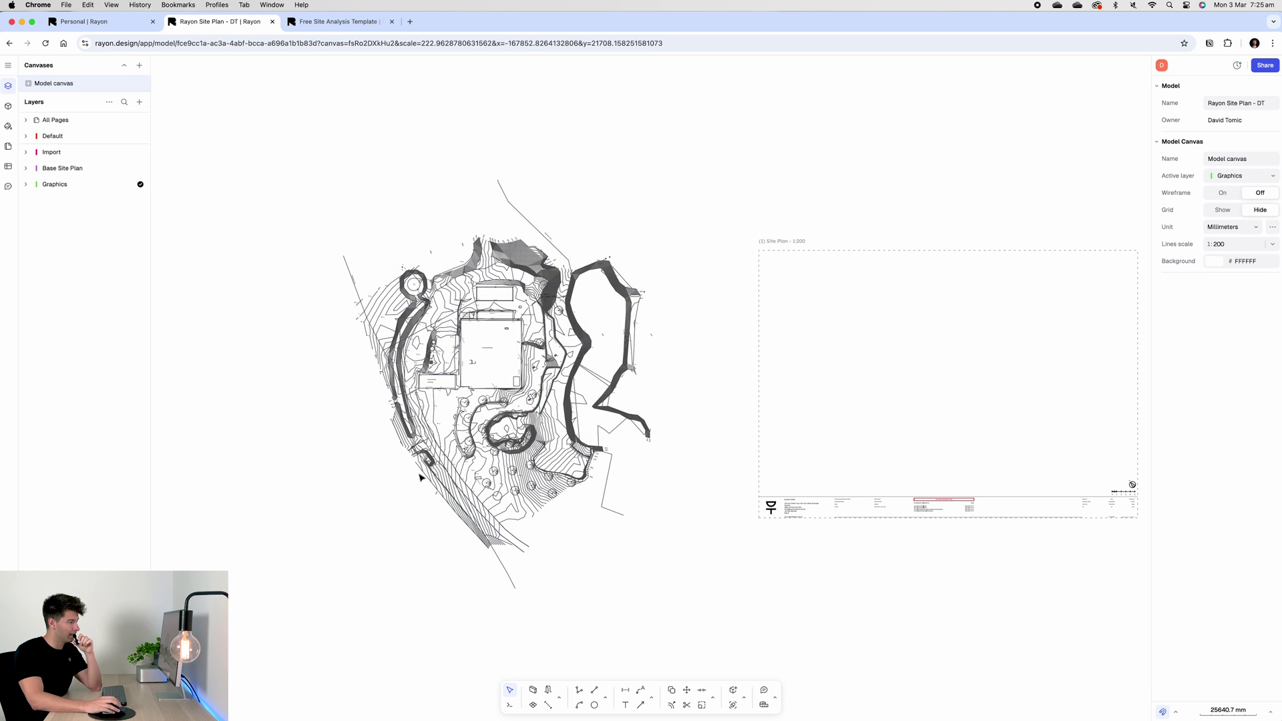
# Move the Site Plan Base group onto the 1:200 Site Plan page so the drawing sits within its frame
pyautogui.click(464, 475)
pyautogui.moveTo(494, 368); pyautogui.dragTo(938, 365)
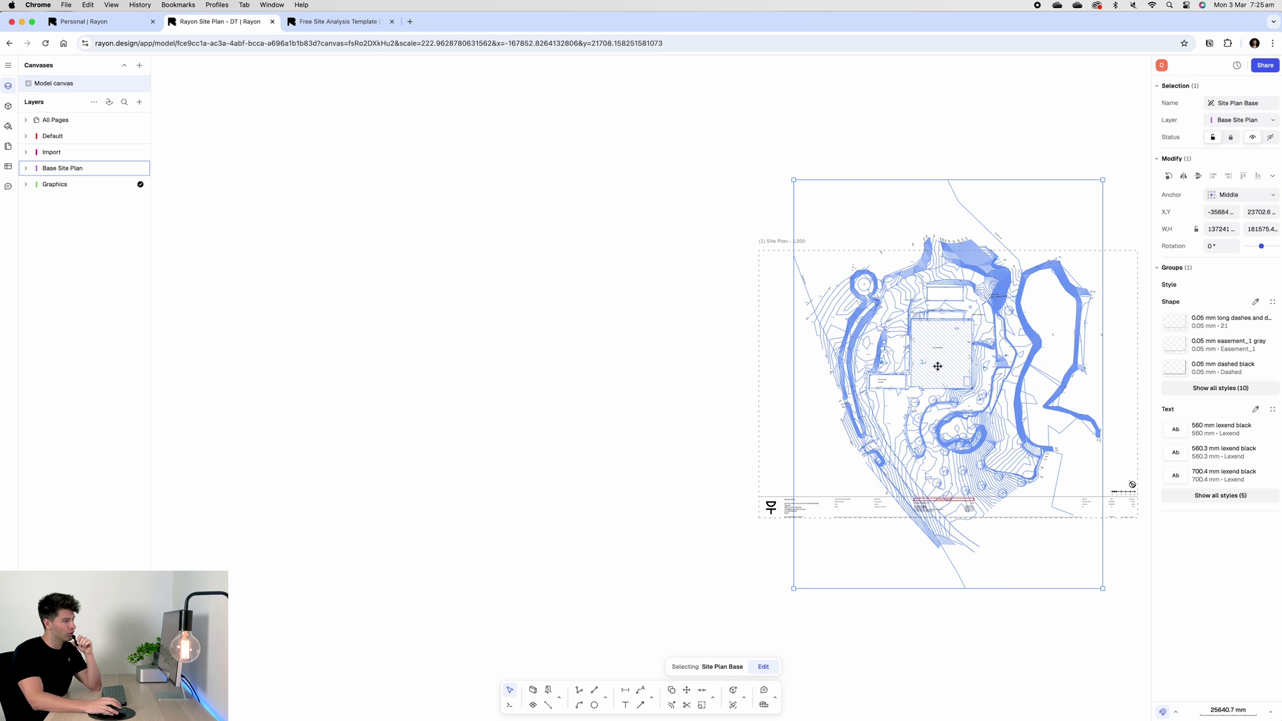
pyautogui.moveTo(993, 430); pyautogui.dragTo(738, 417, button='middle')
pyautogui.scroll(3, 736, 408)
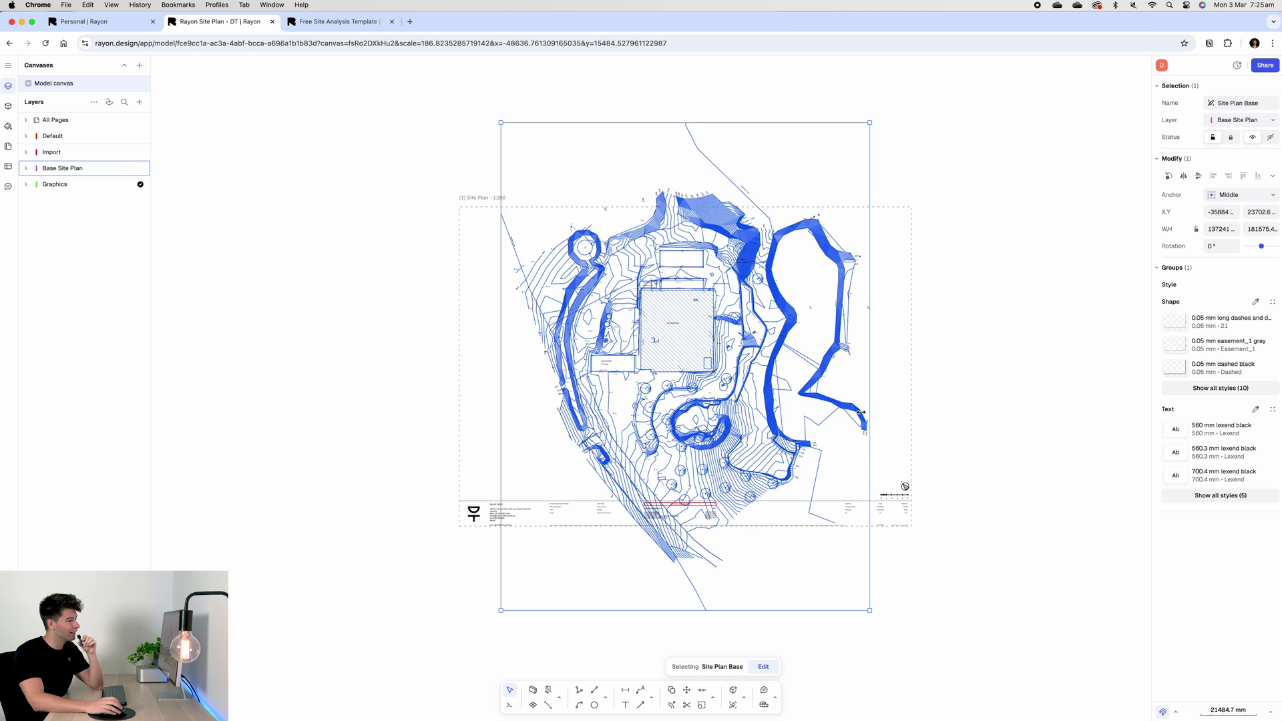
pyautogui.scroll(1, 862, 521)
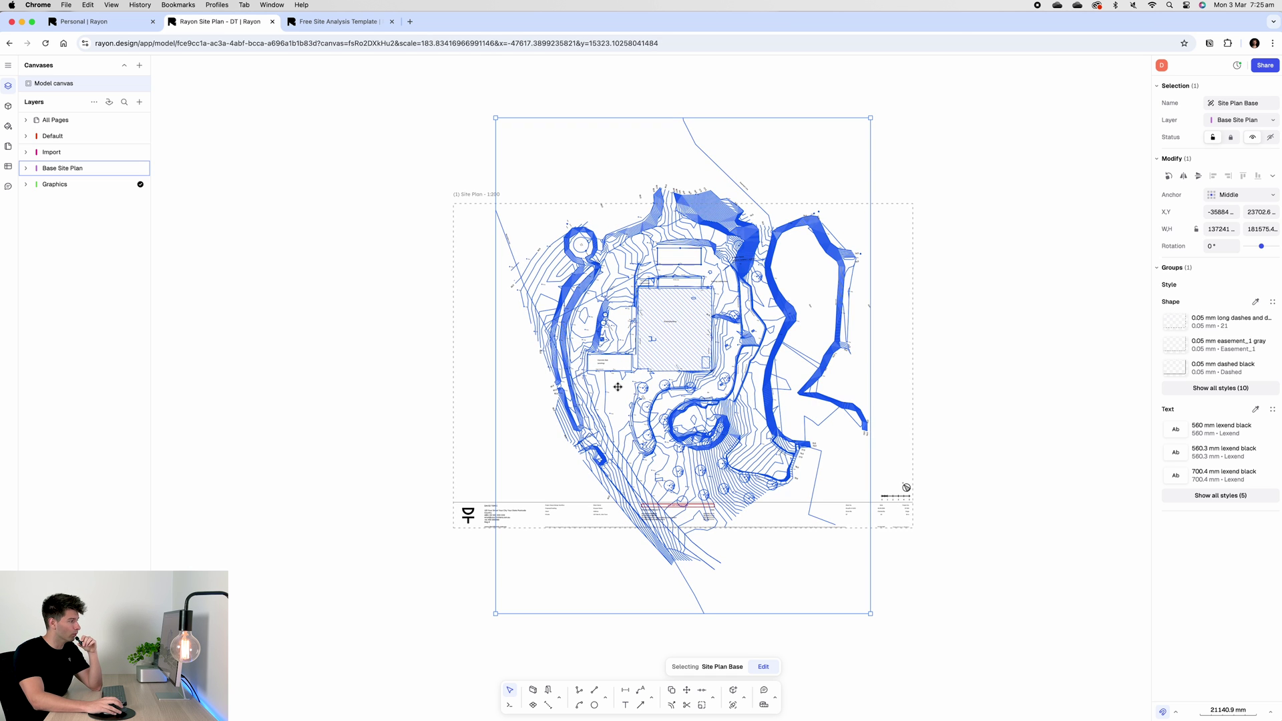
# Trim all Site Plan Base linework that extends over the title block and beyond the upper edge of the page
pyautogui.doubleClick(654, 356)
pyautogui.press('super+a')
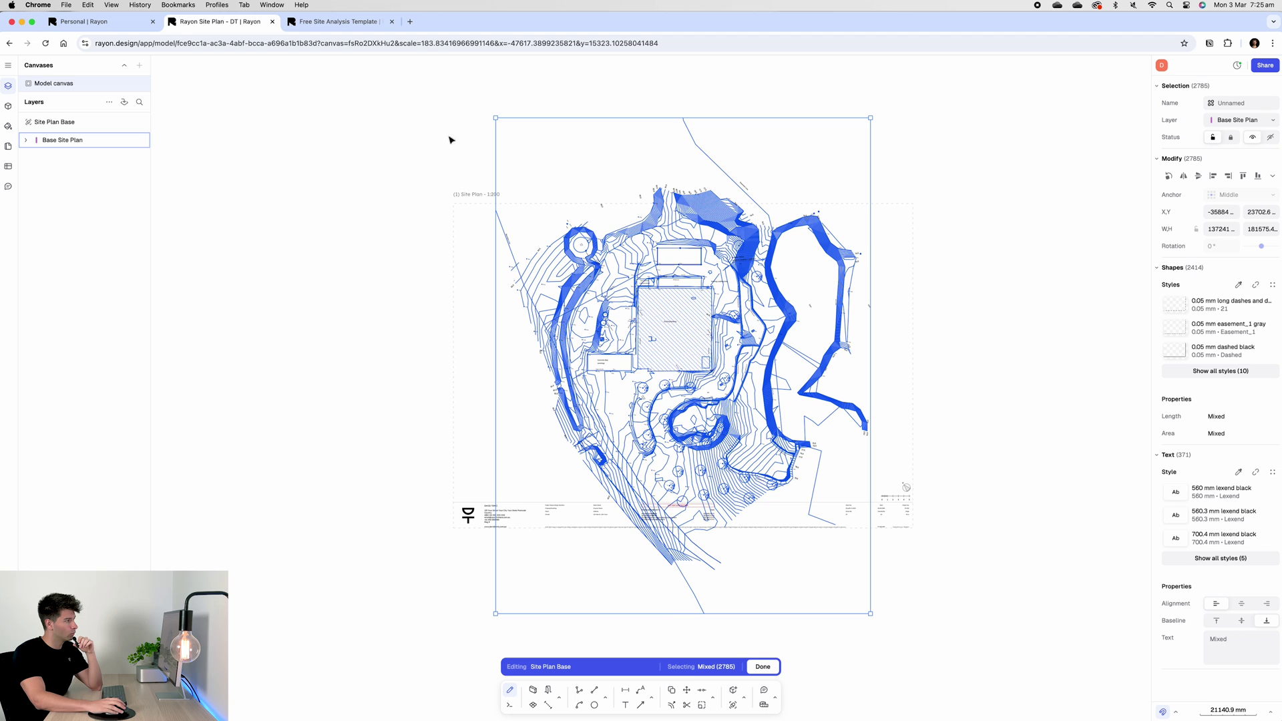
pyautogui.click(686, 706)
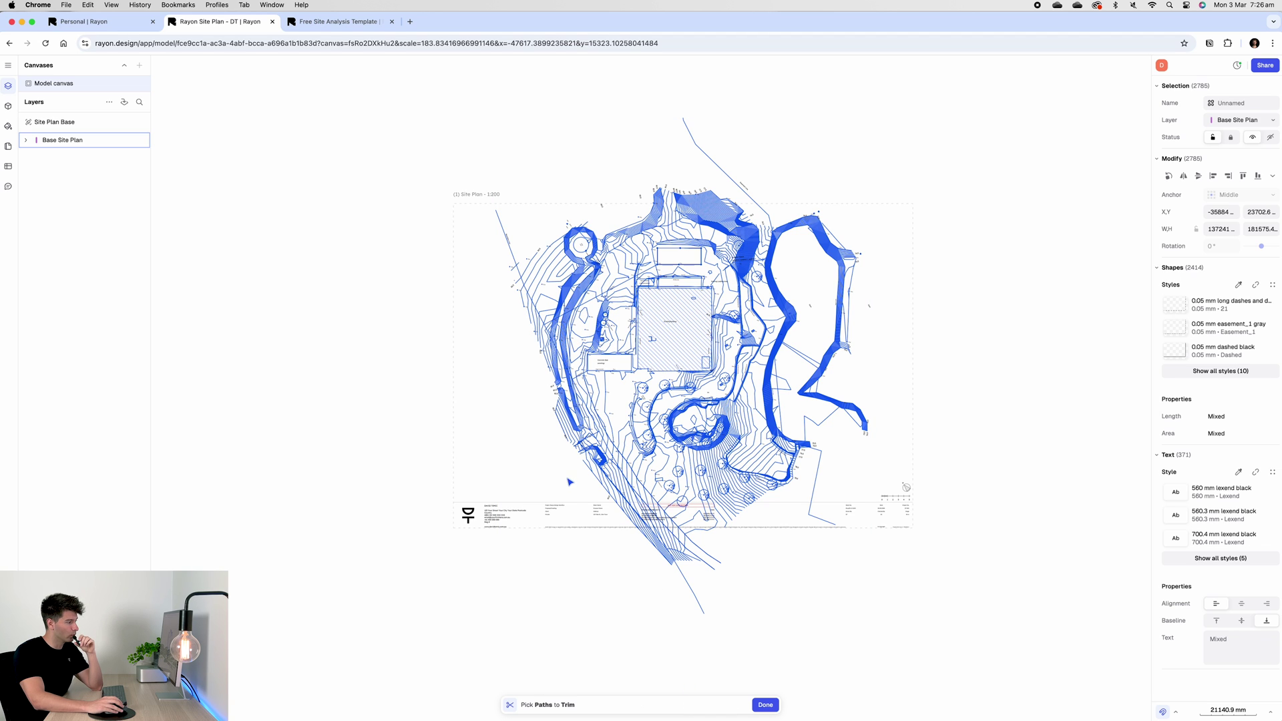
pyautogui.moveTo(567, 478); pyautogui.dragTo(970, 618)
pyautogui.moveTo(446, 92); pyautogui.dragTo(892, 237)
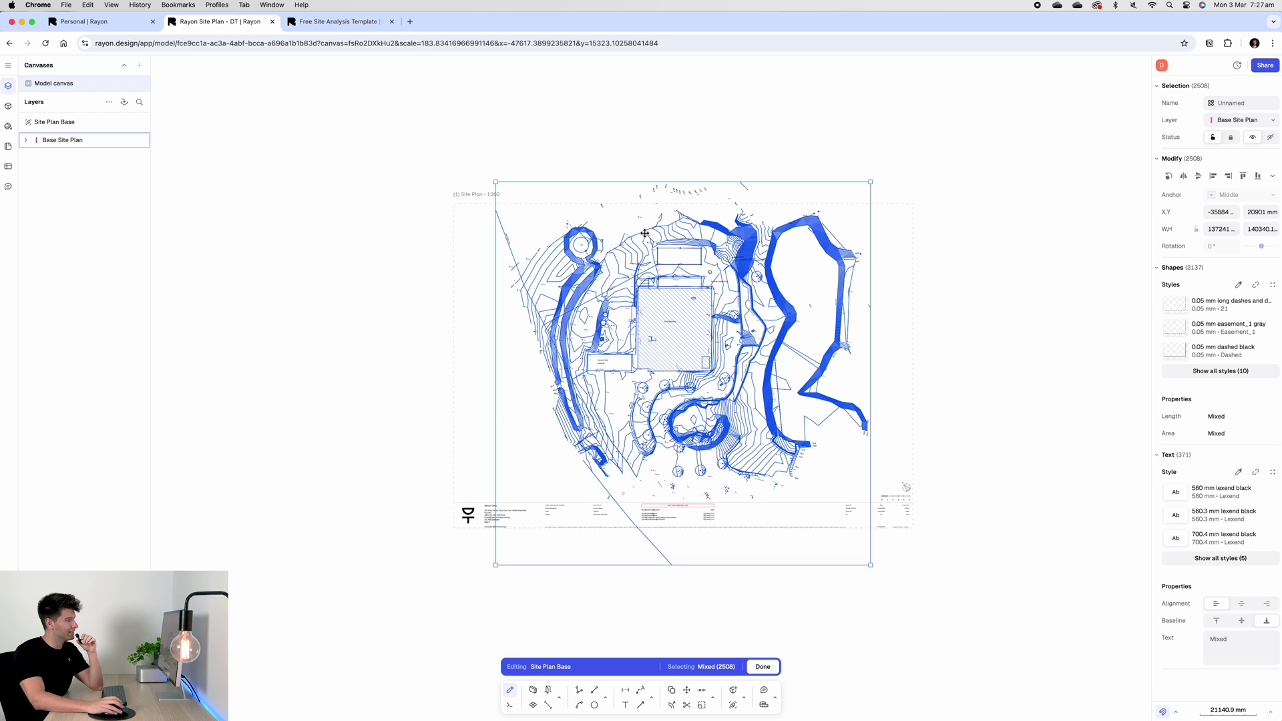
# Delete the stray contour, level and Easement Line labels left along and above the page's upper edge
pyautogui.doubleClick(644, 234)
pyautogui.scroll(10, 678, 171)
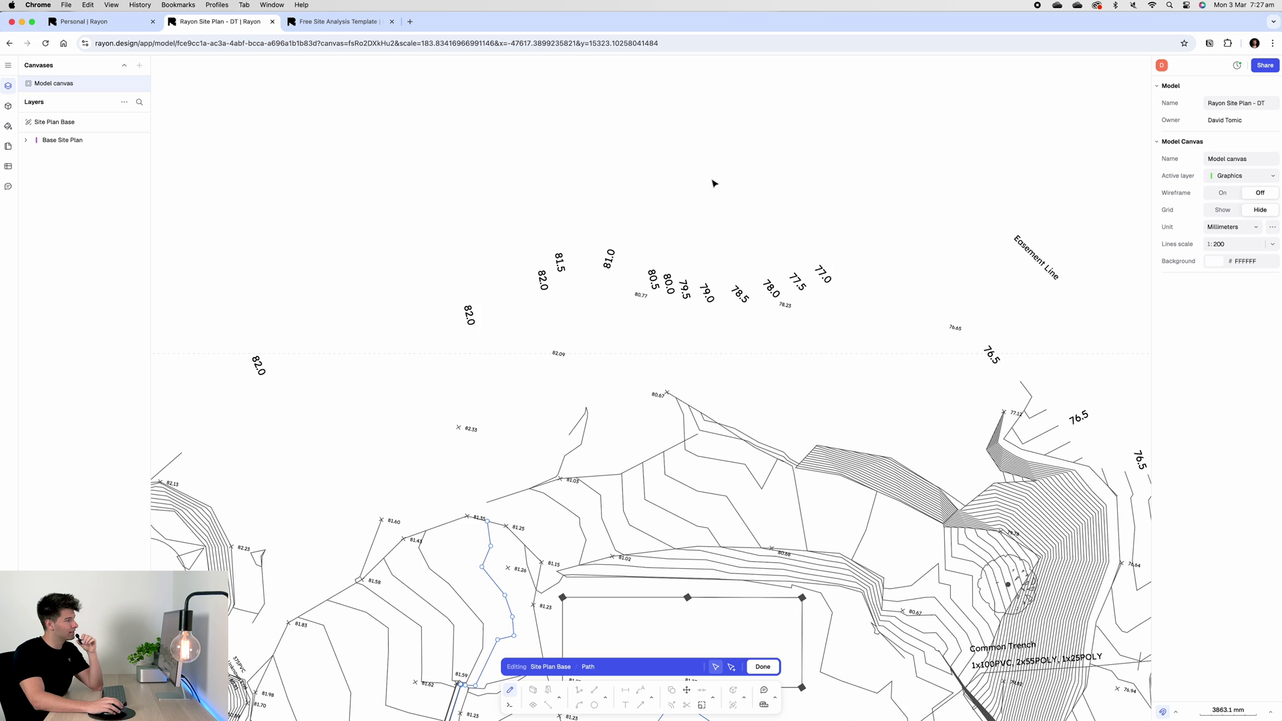
pyautogui.moveTo(1082, 223); pyautogui.dragTo(376, 336)
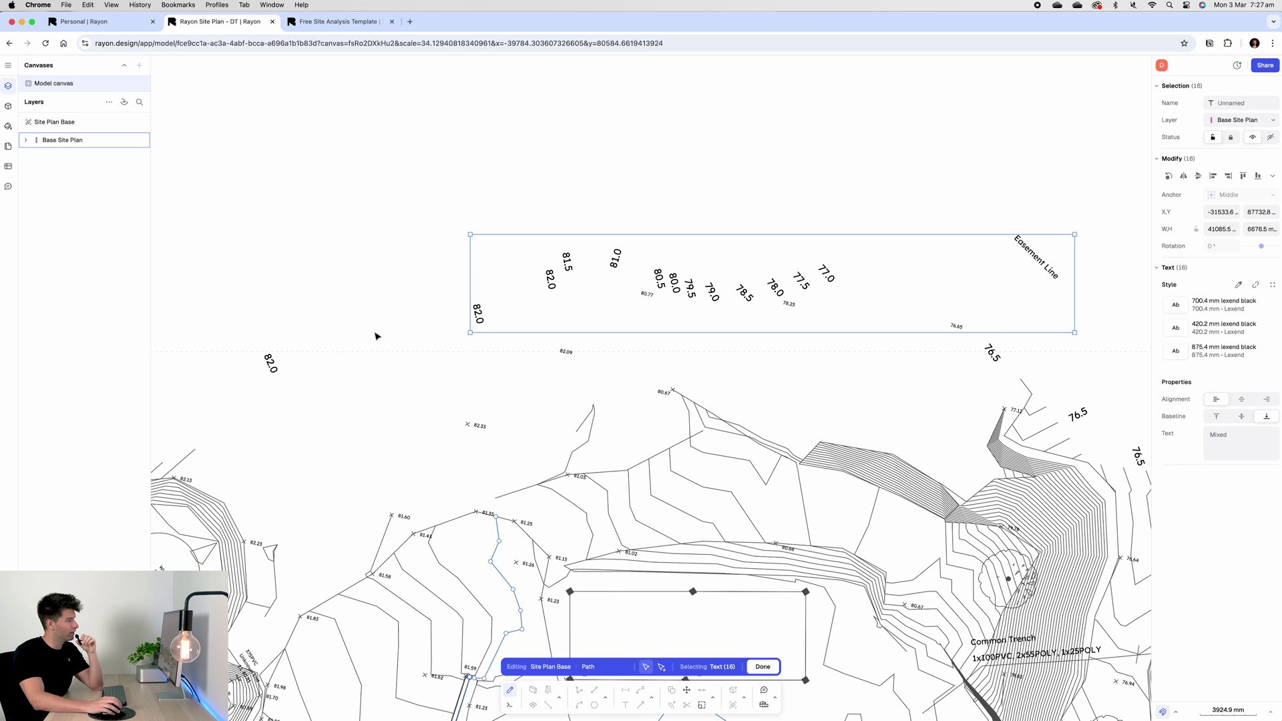
pyautogui.press('Delete')
pyautogui.click(566, 351)
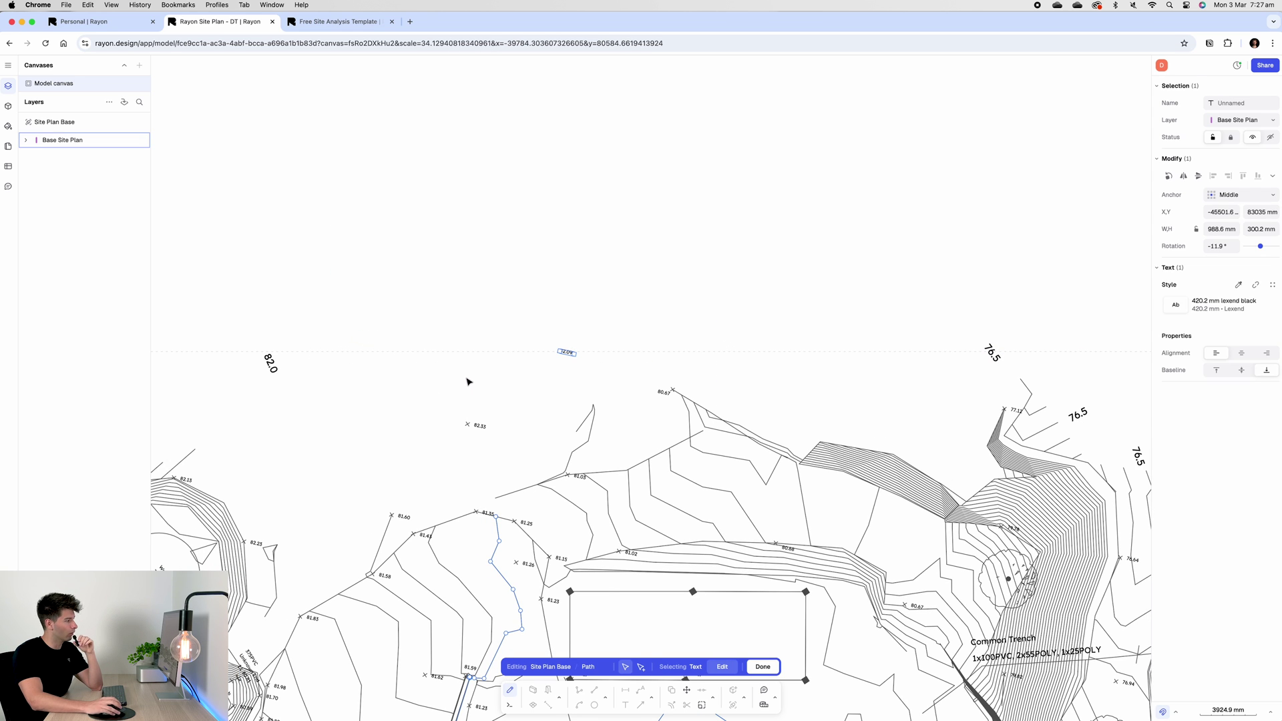
pyautogui.press('Delete')
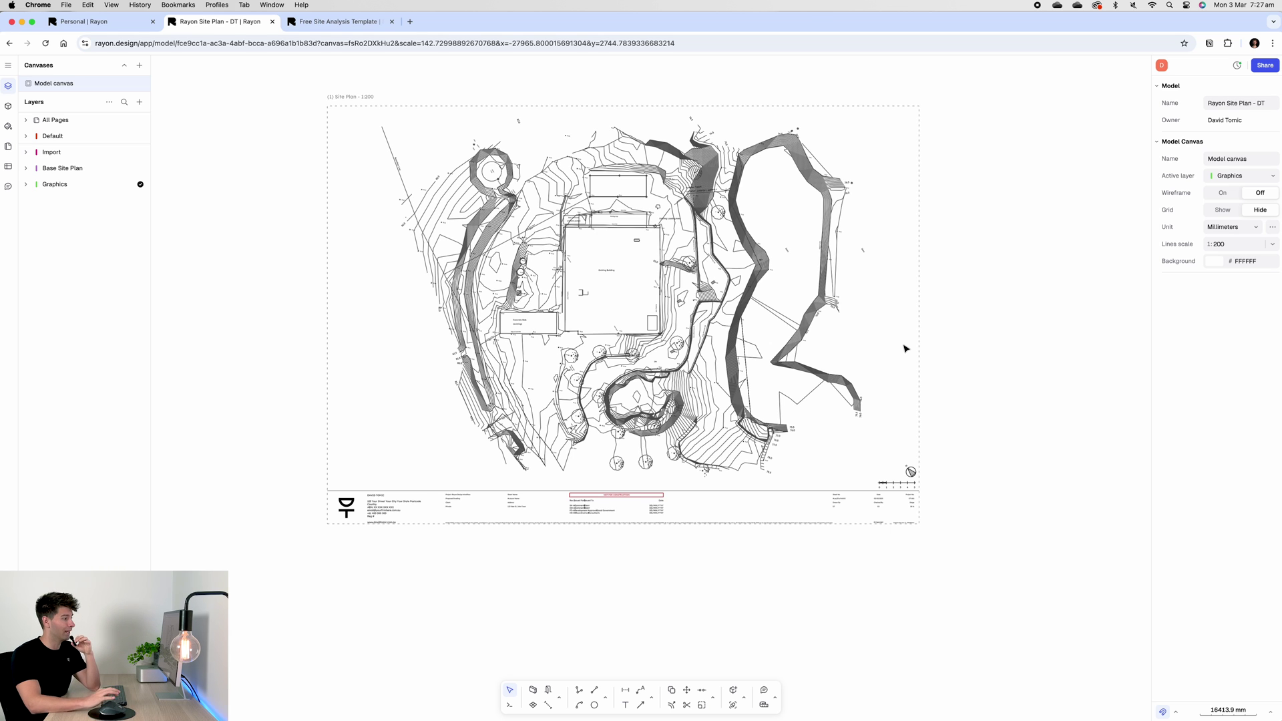
# Create a style named White Buildings with a solid FFFFFF fill for the Existing Building outline in Site Plan Base
pyautogui.scroll(2, 394, 493)
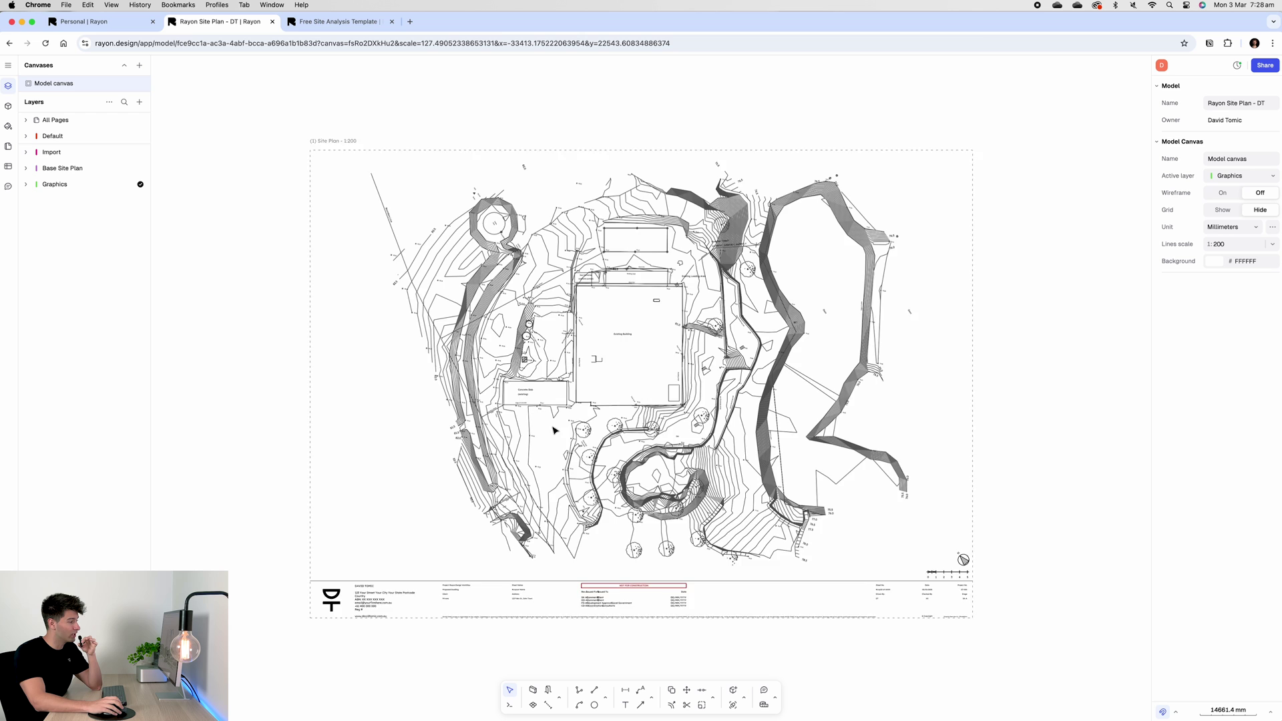
pyautogui.scroll(2, 654, 414)
pyautogui.moveTo(654, 414); pyautogui.dragTo(600, 426, button='middle')
pyautogui.scroll(1, 591, 427)
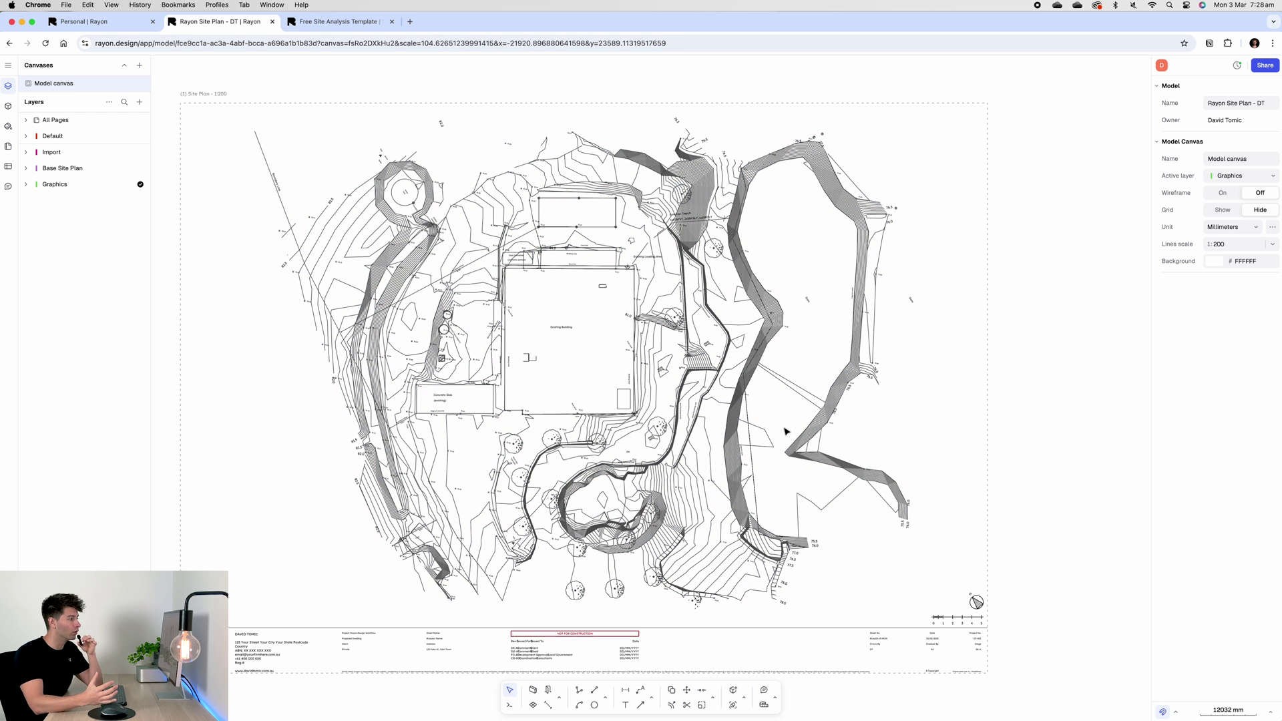
pyautogui.doubleClick(520, 380)
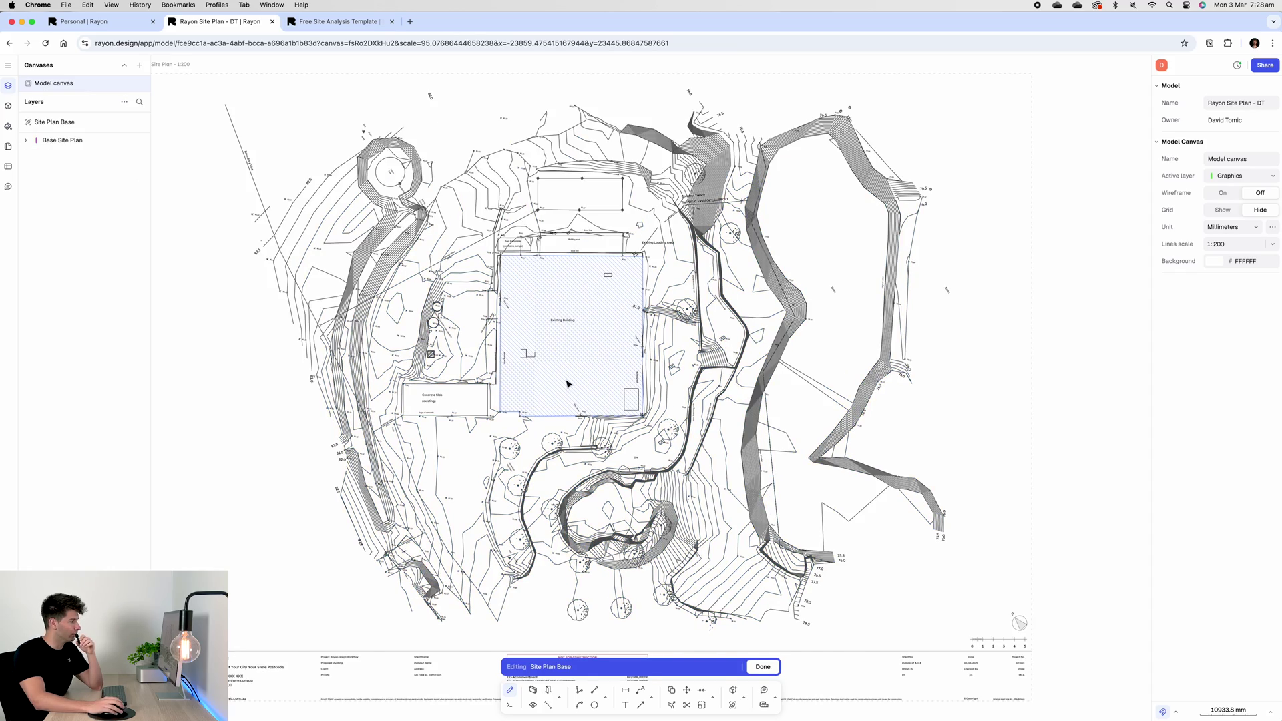
pyautogui.click(566, 384)
pyautogui.scroll(5, 550, 367)
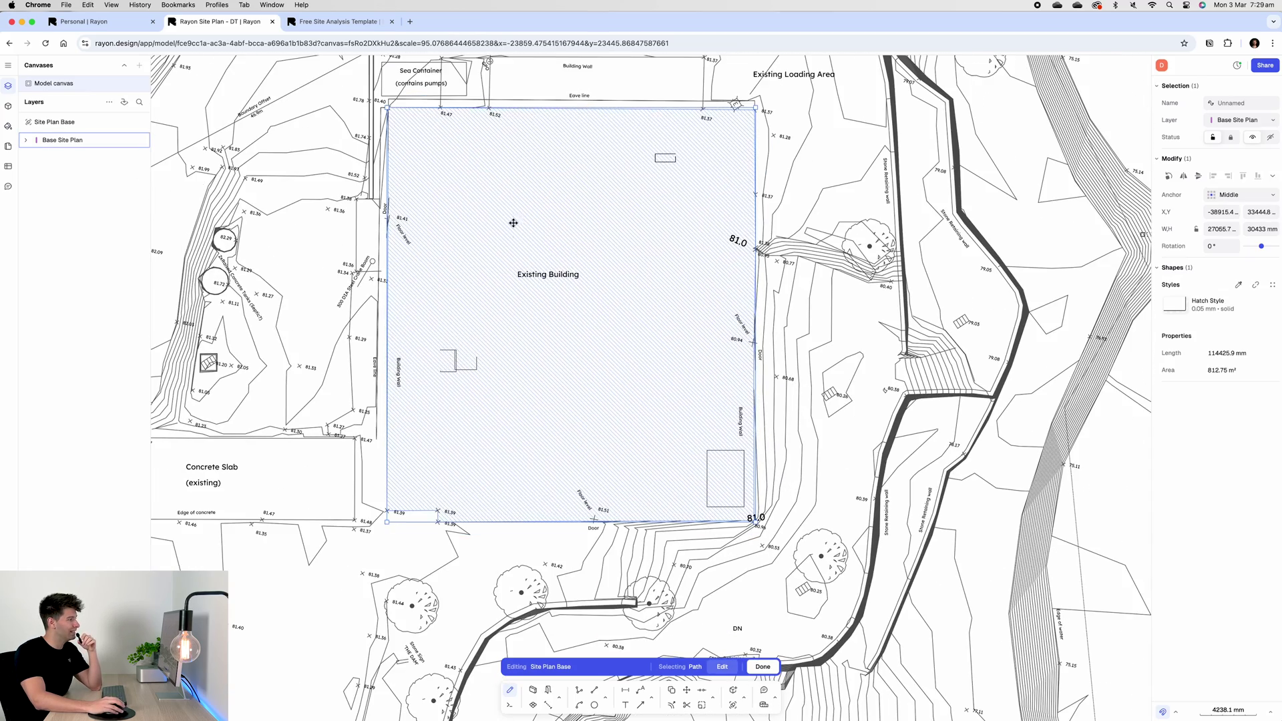
pyautogui.scroll(-2, 513, 223)
pyautogui.scroll(2, 574, 267)
pyautogui.click(1193, 309)
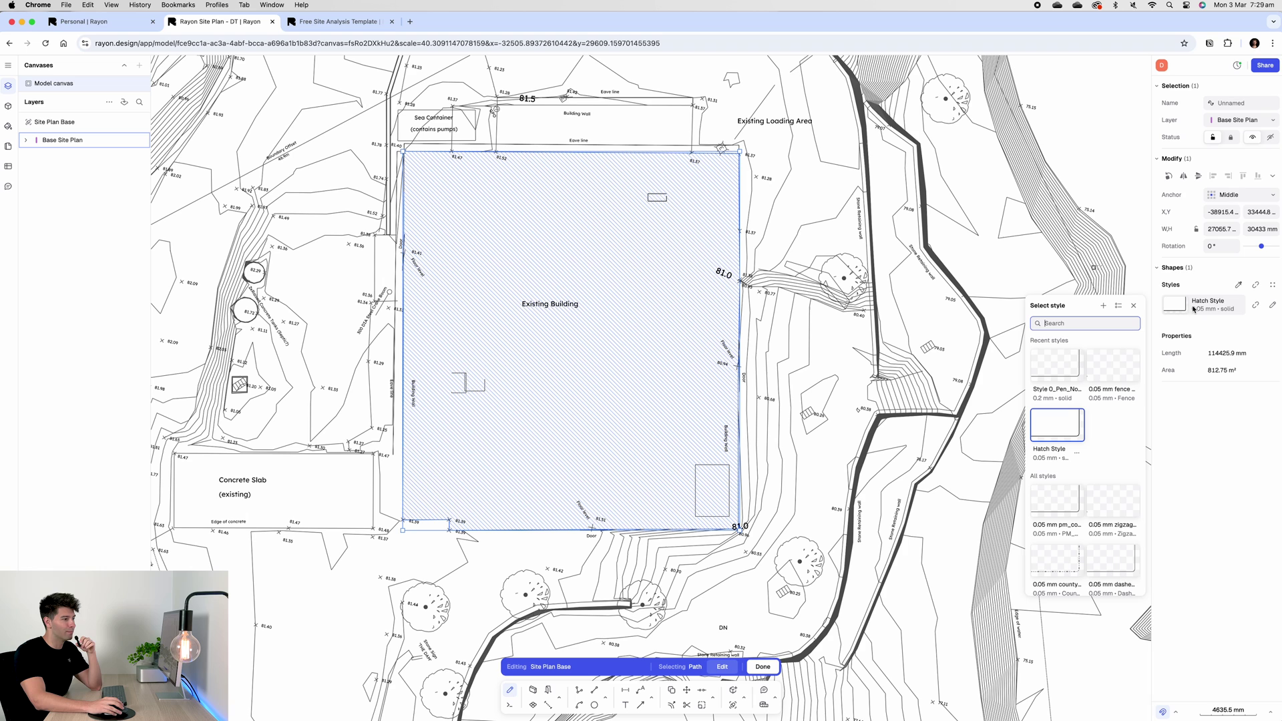
pyautogui.click(1103, 306)
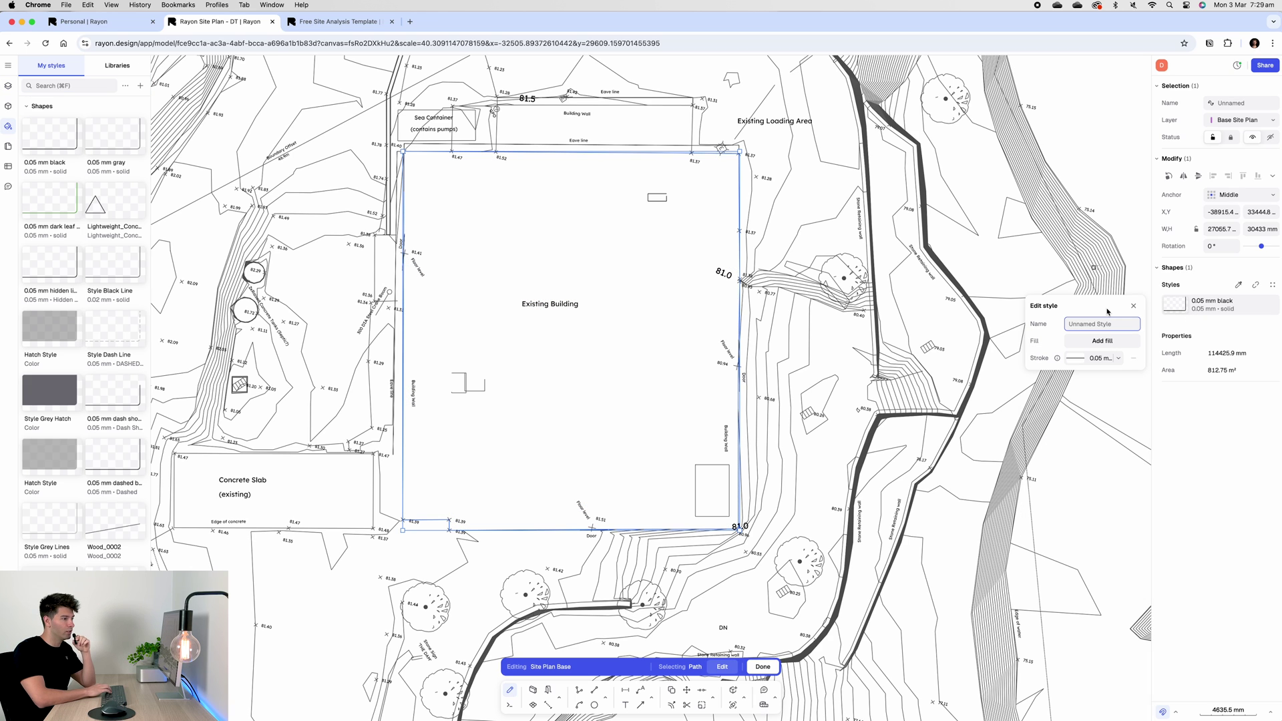
pyautogui.write('White Buildings')
pyautogui.click(1102, 340)
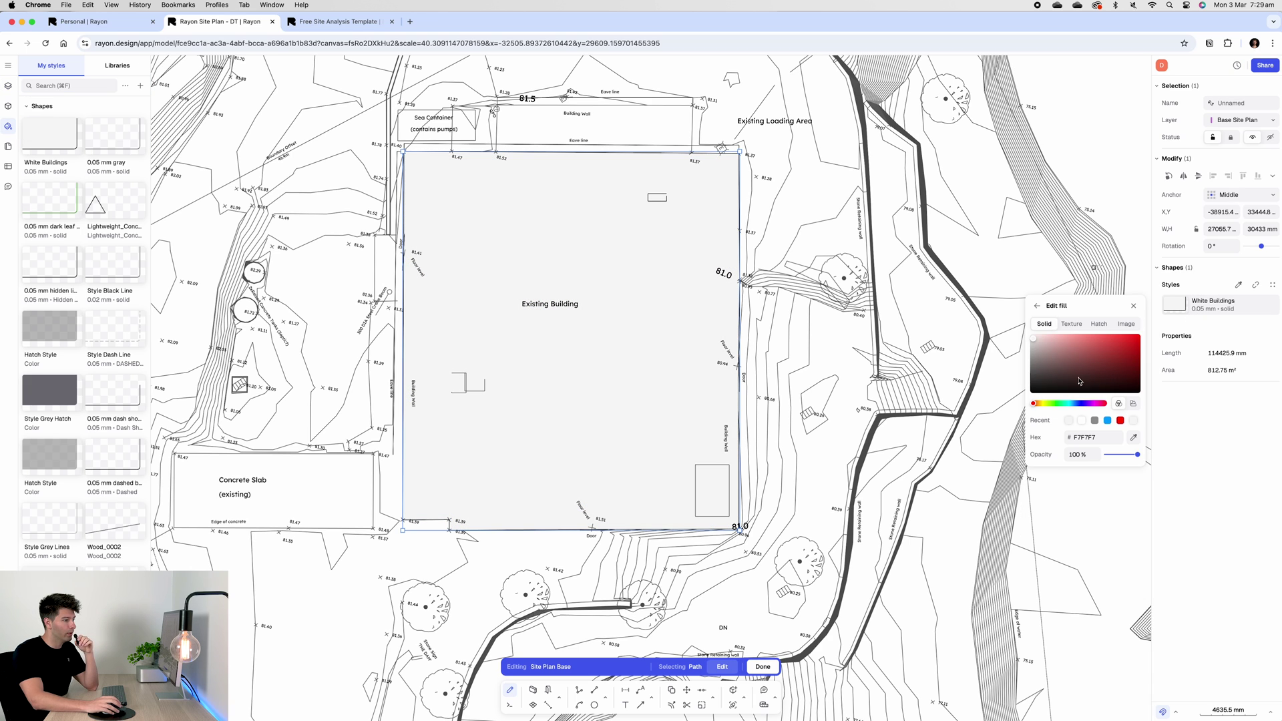
pyautogui.click(1046, 340)
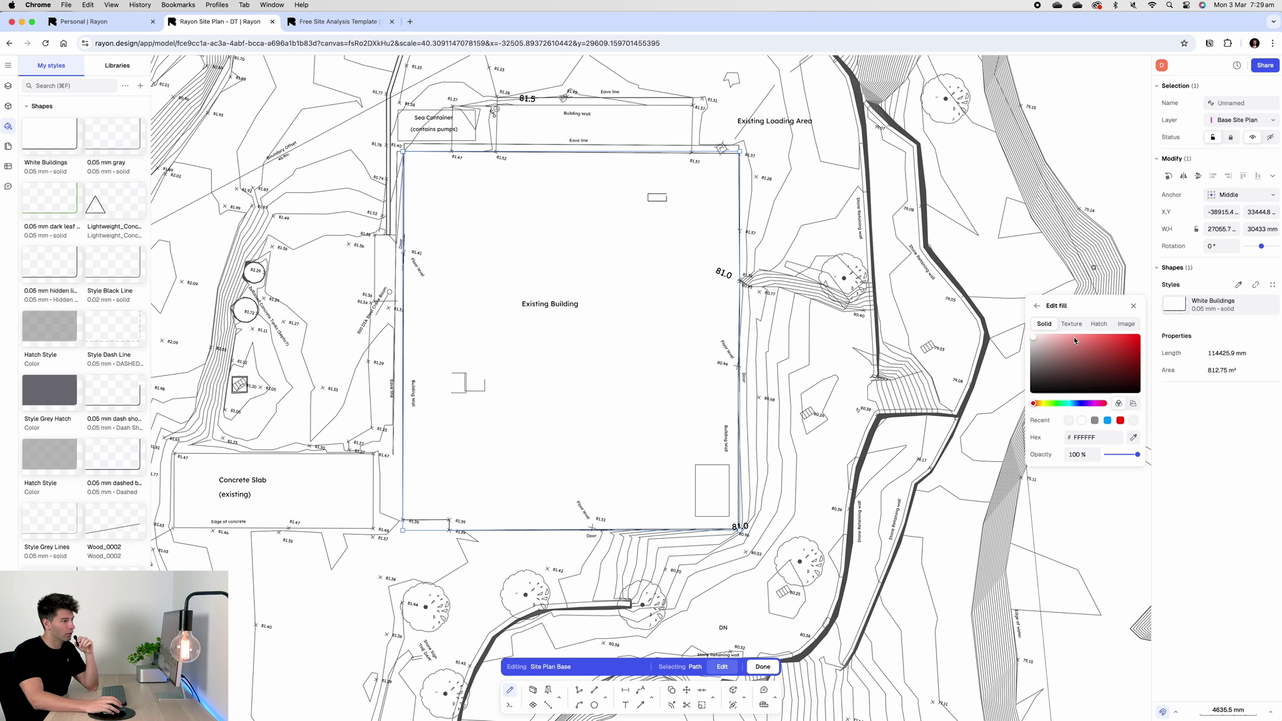
pyautogui.click(1037, 305)
# Set the White Buildings stroke to 0.5 mm, bring the Existing Building shape to the front, and finish editing the group
pyautogui.click(1082, 358)
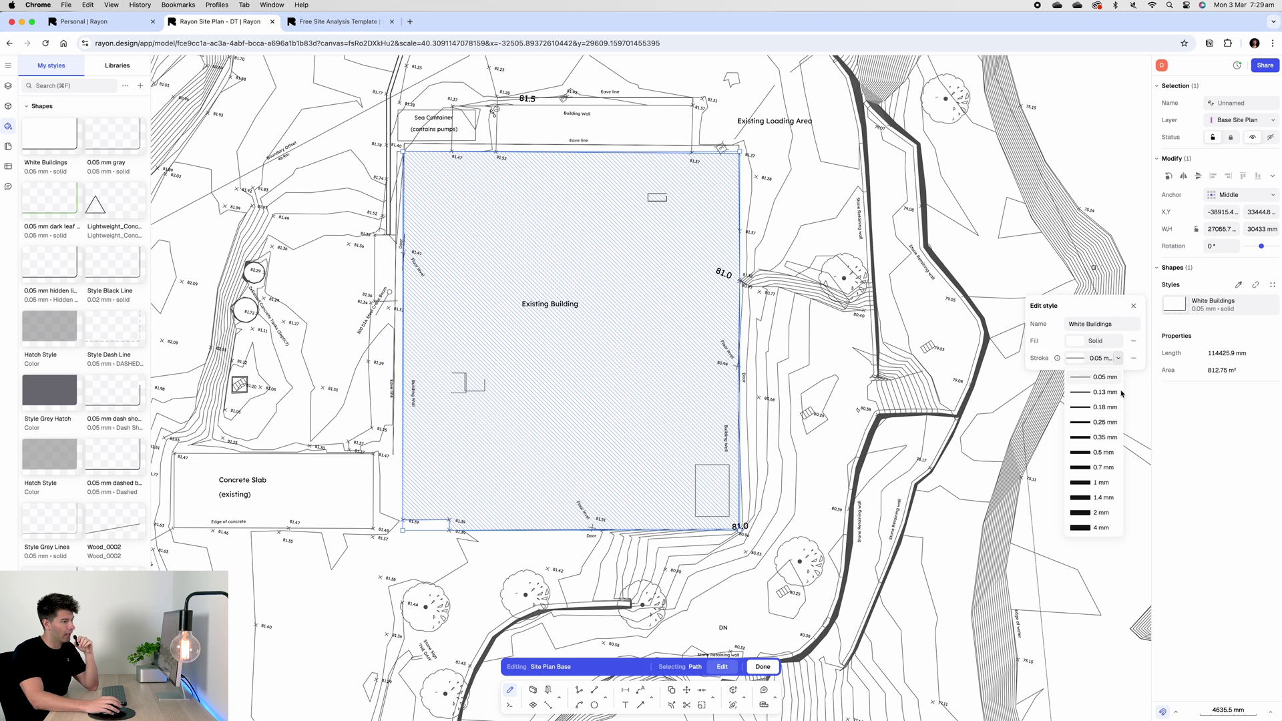
pyautogui.click(1105, 453)
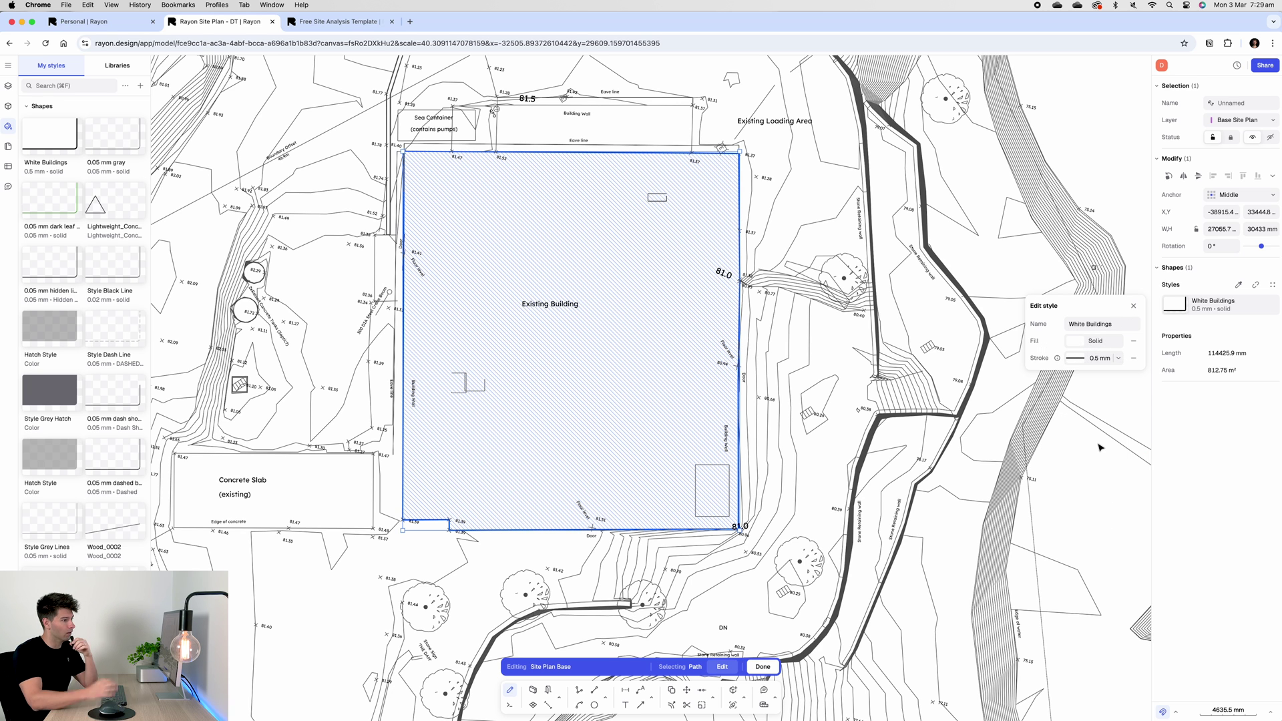
pyautogui.rightClick(655, 362)
pyautogui.moveTo(701, 561)
pyautogui.click(776, 575)
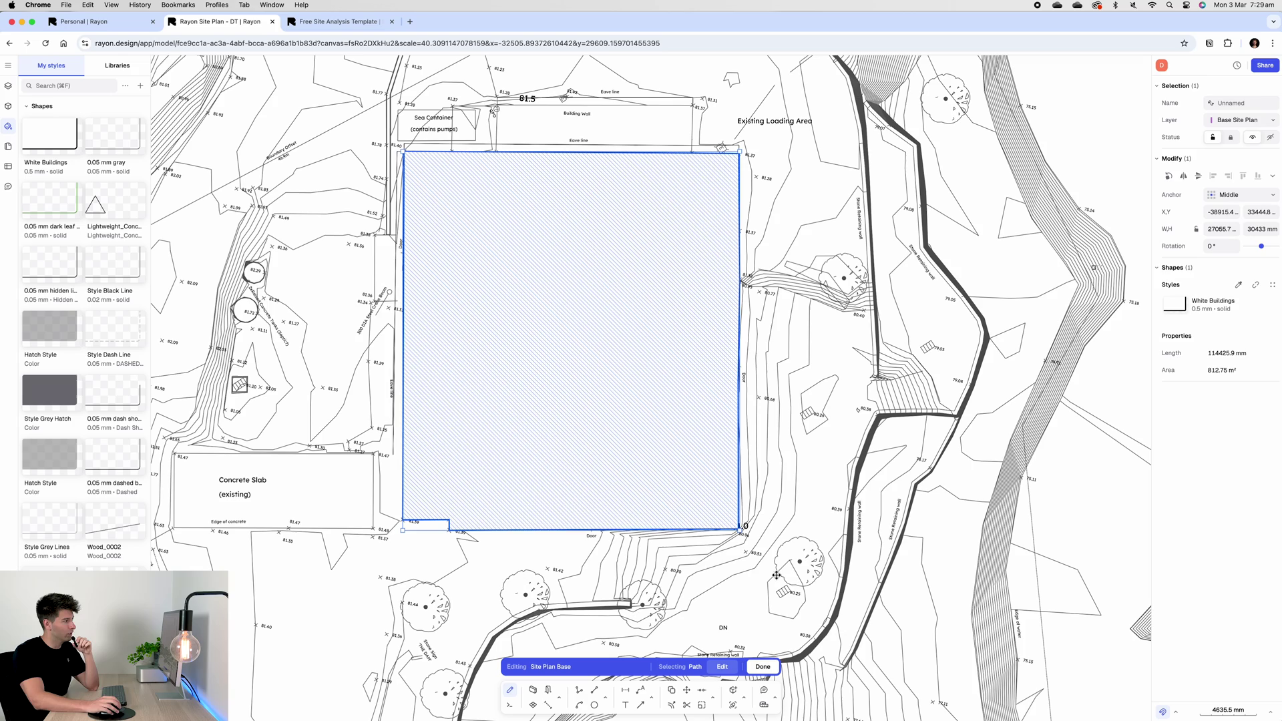
pyautogui.press('Escape')
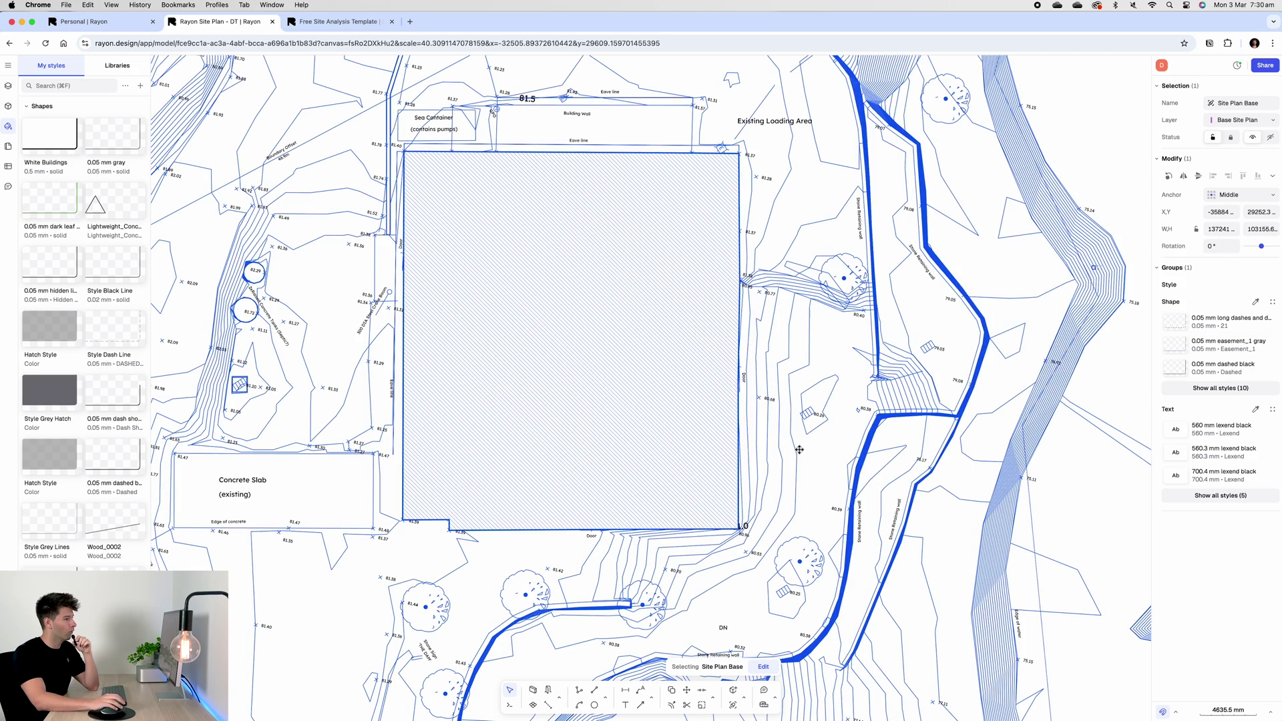
pyautogui.doubleClick(814, 449)
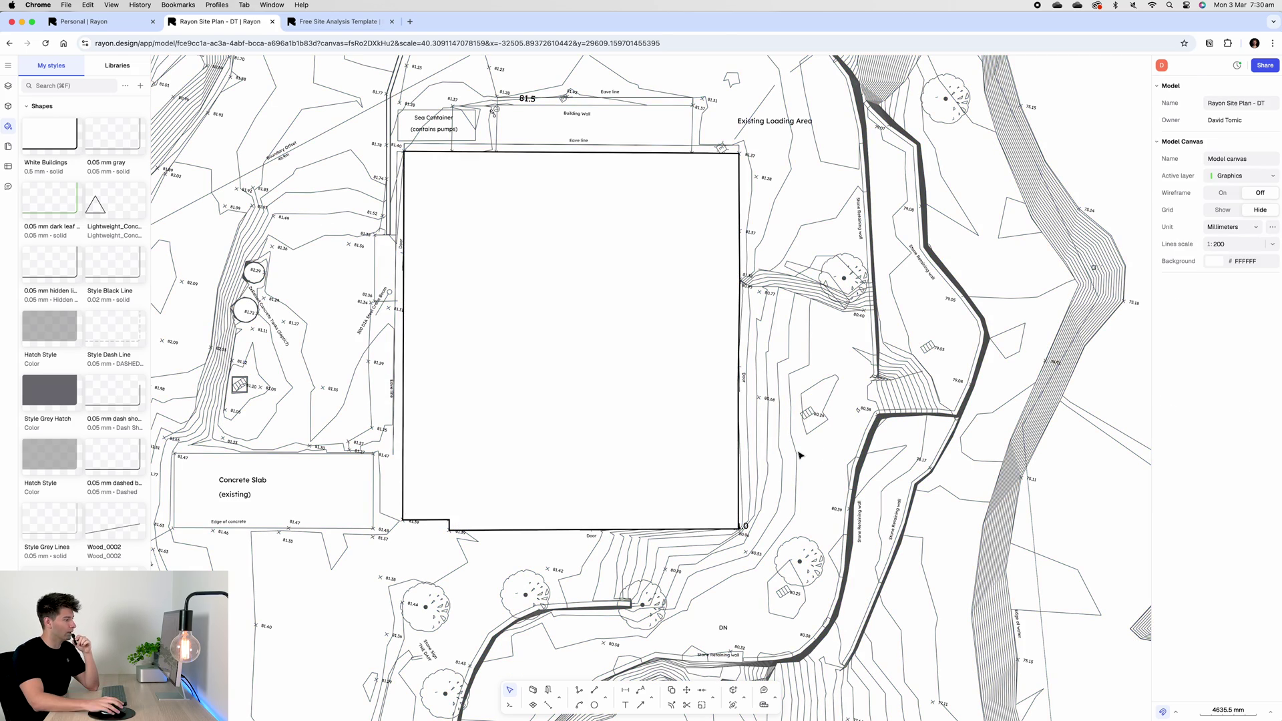
# Check the style applied to the concrete slab, the main building, the structures above it and the circular tank
pyautogui.scroll(-3, 804, 454)
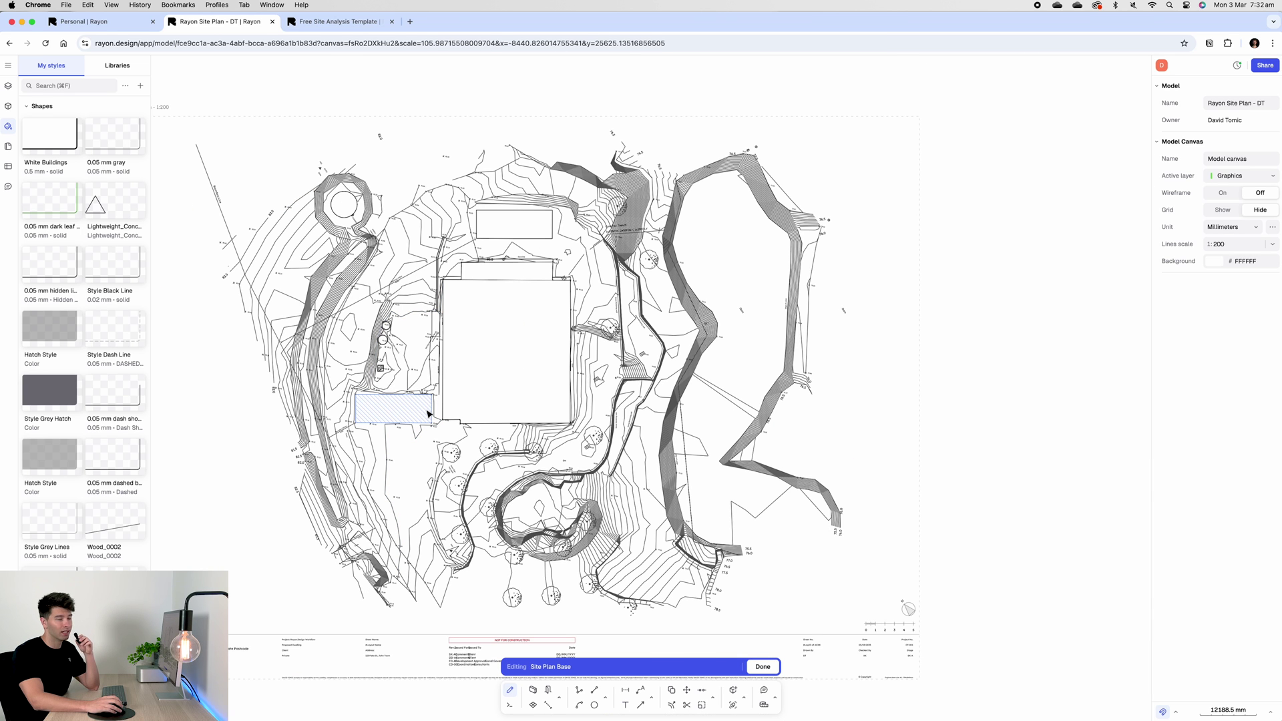
pyautogui.click(410, 415)
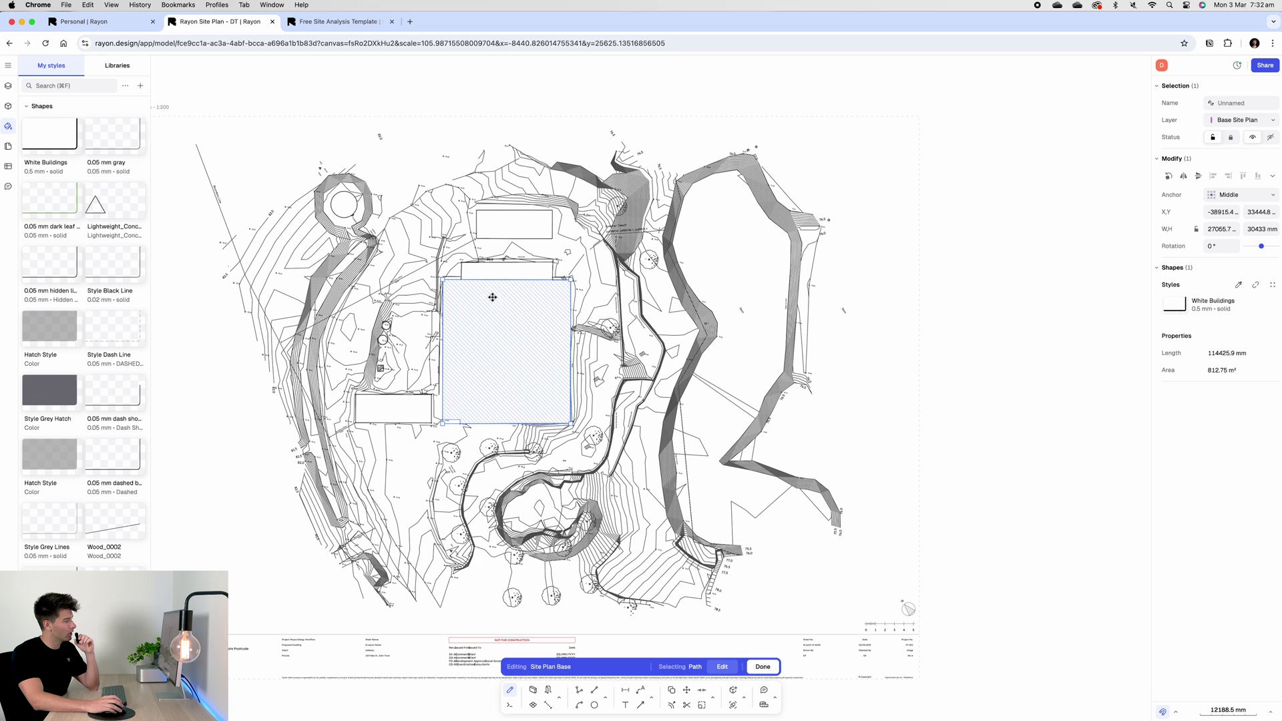
pyautogui.click(511, 269)
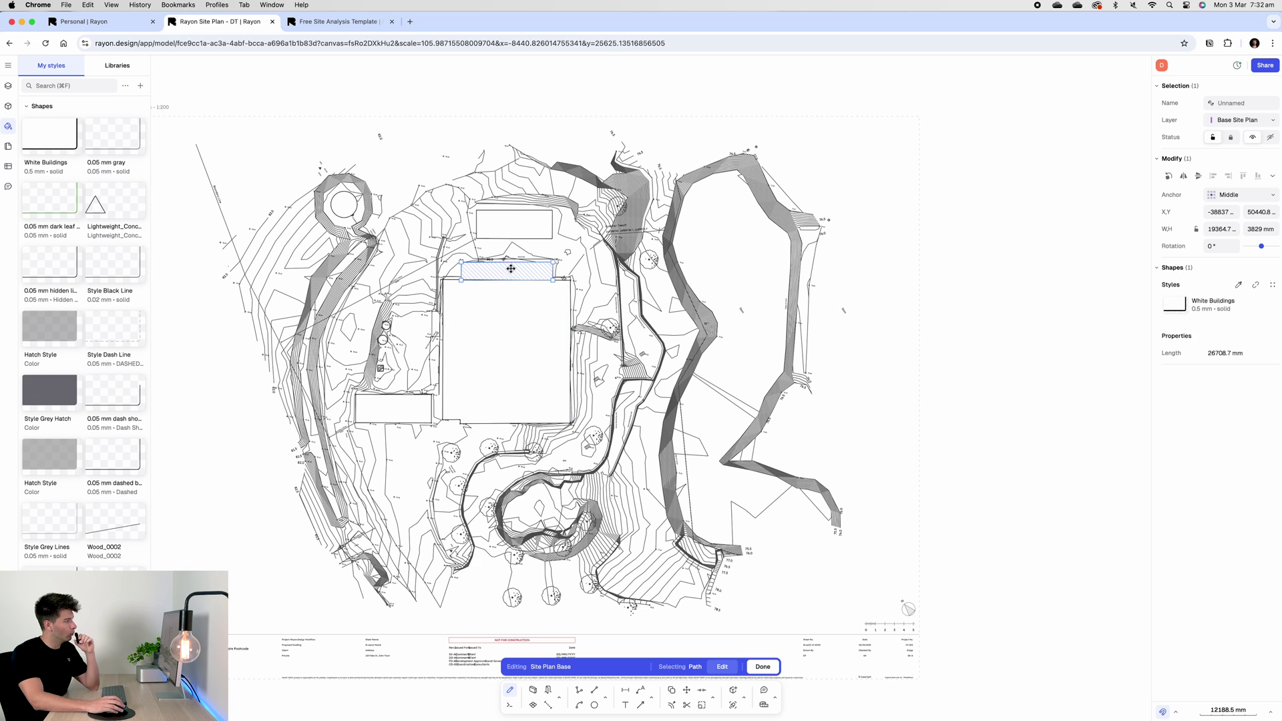
pyautogui.click(505, 235)
pyautogui.click(352, 211)
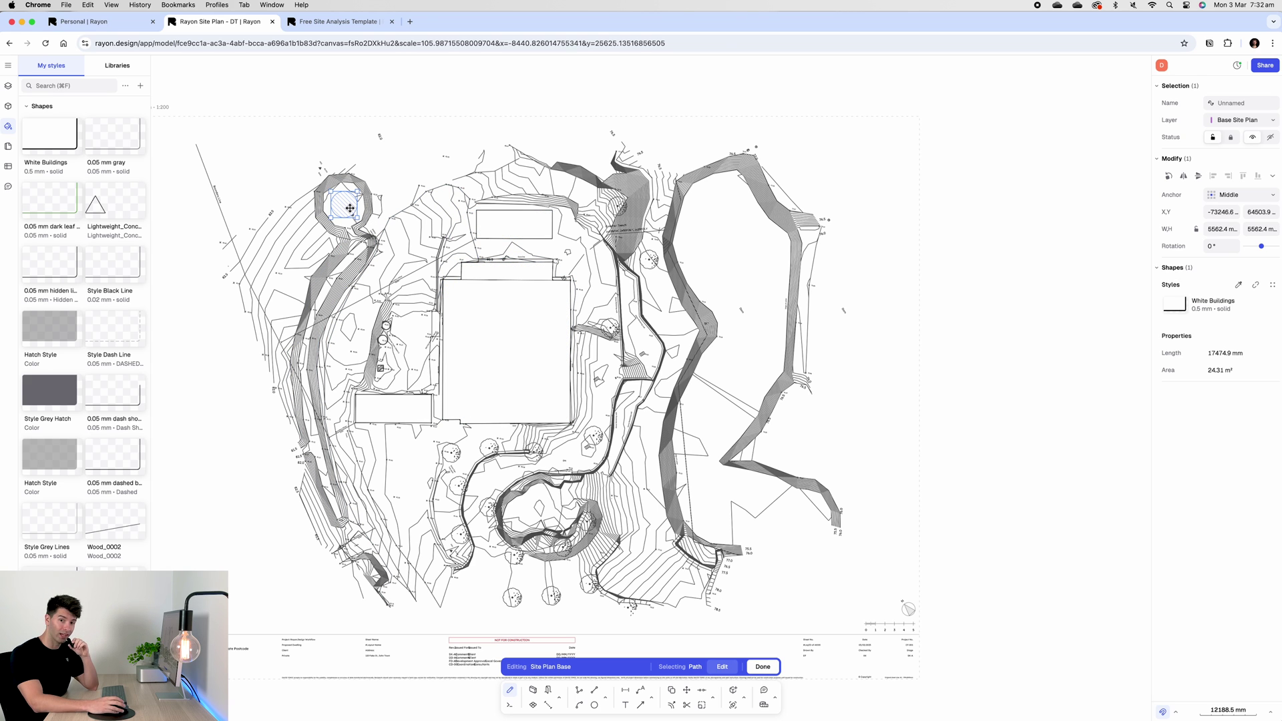
pyautogui.press('Escape')
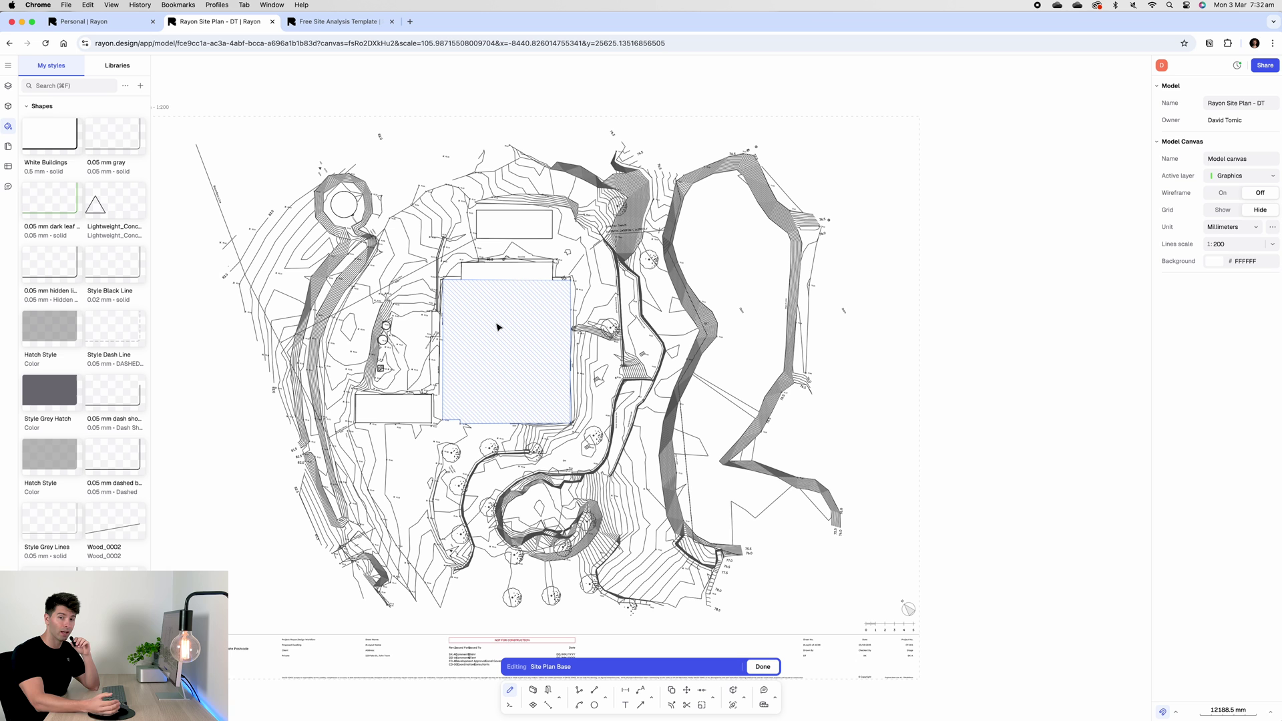
# Duplicate the five White Buildings shapes slightly down and right of the originals and apply the light grey Hatch Style to the copies
pyautogui.press('super+a')
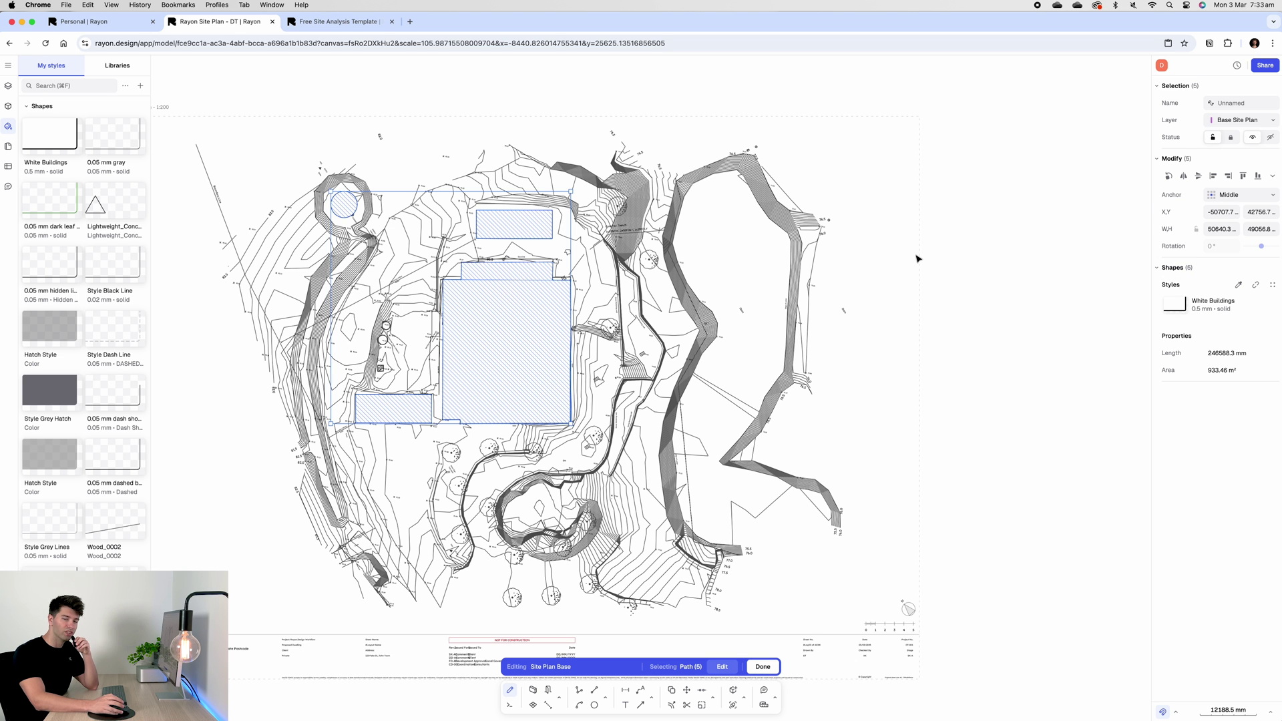
pyautogui.scroll(5, 358, 267)
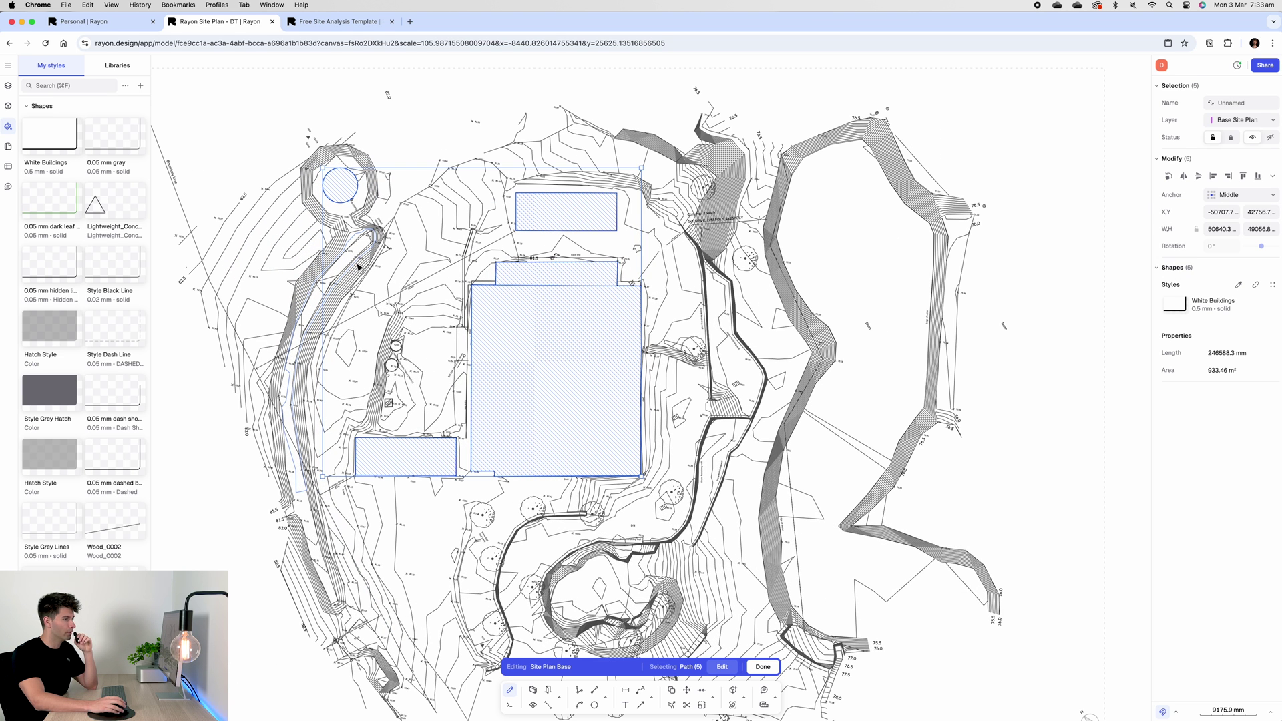
pyautogui.scroll(-2, 359, 267)
pyautogui.moveTo(514, 344); pyautogui.dragTo(521, 353)
pyautogui.click(1183, 307)
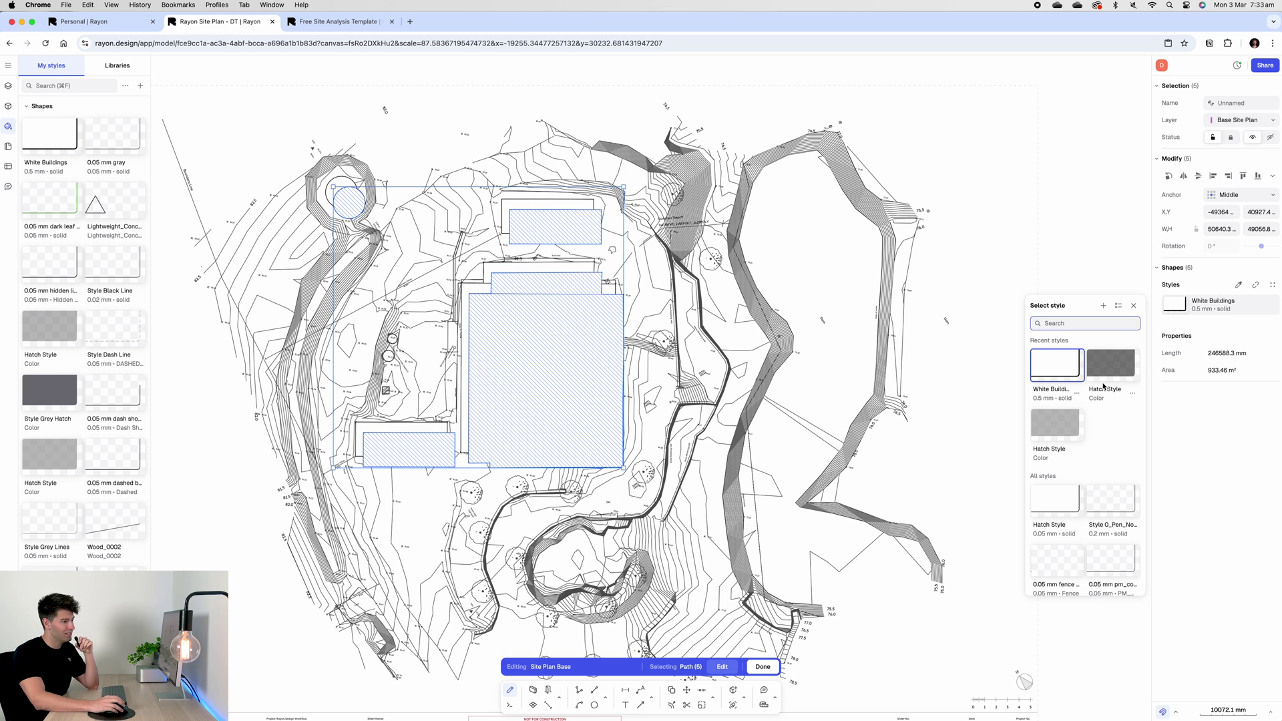
pyautogui.click(1065, 421)
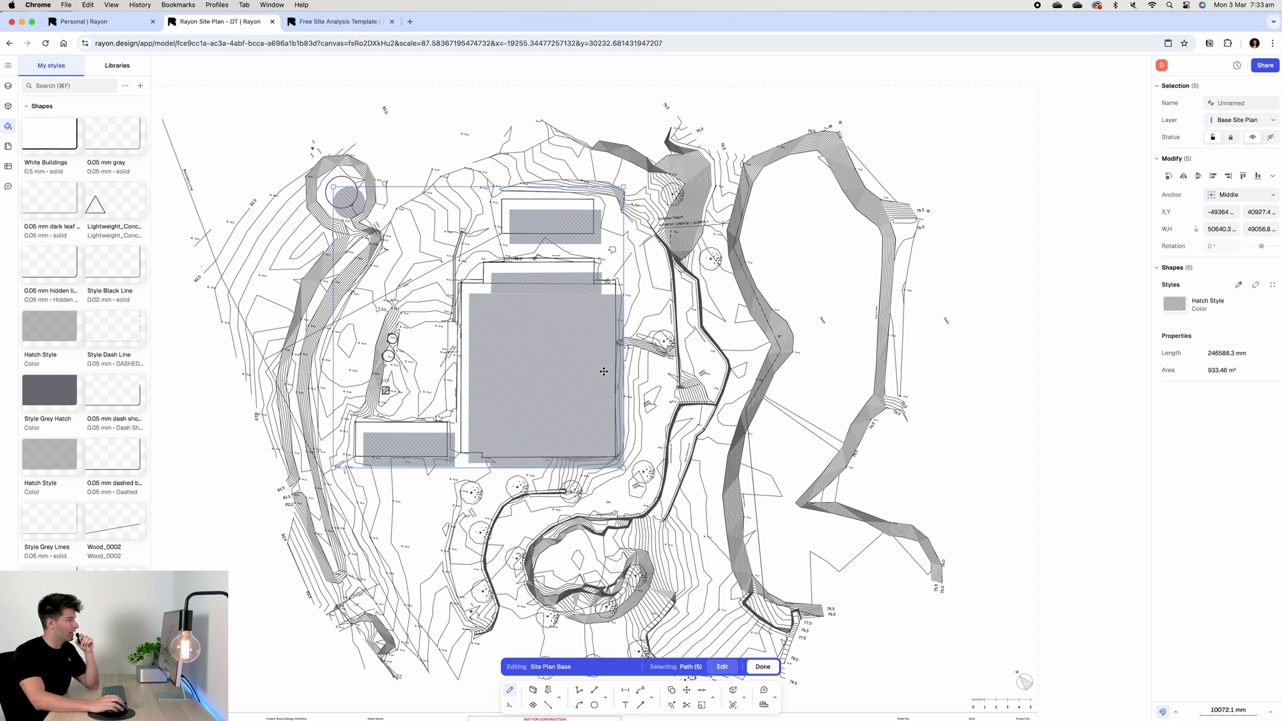
# Offset the grey building copies a little further as shadows and send them to the back of their layer
pyautogui.scroll(-5, 899, 603)
pyautogui.scroll(3, 864, 558)
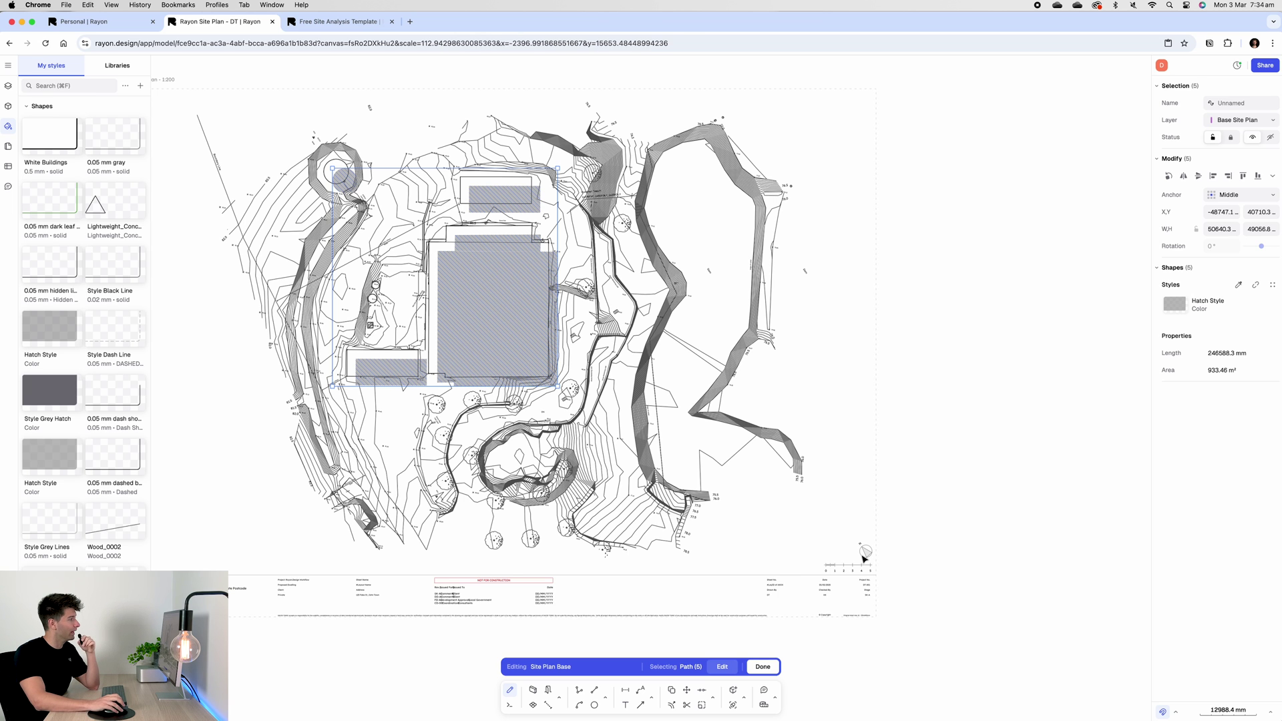
pyautogui.moveTo(507, 358); pyautogui.dragTo(592, 384, button='middle')
pyautogui.moveTo(586, 385); pyautogui.dragTo(589, 385)
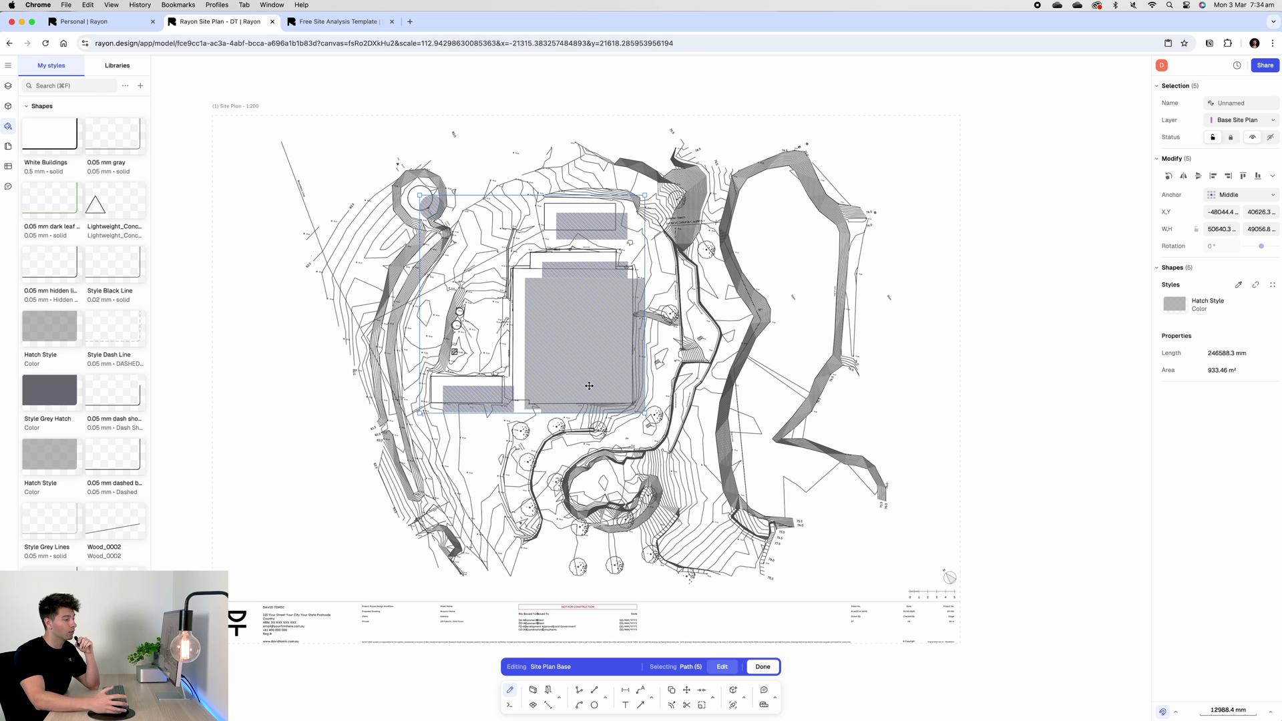
pyautogui.rightClick(589, 319)
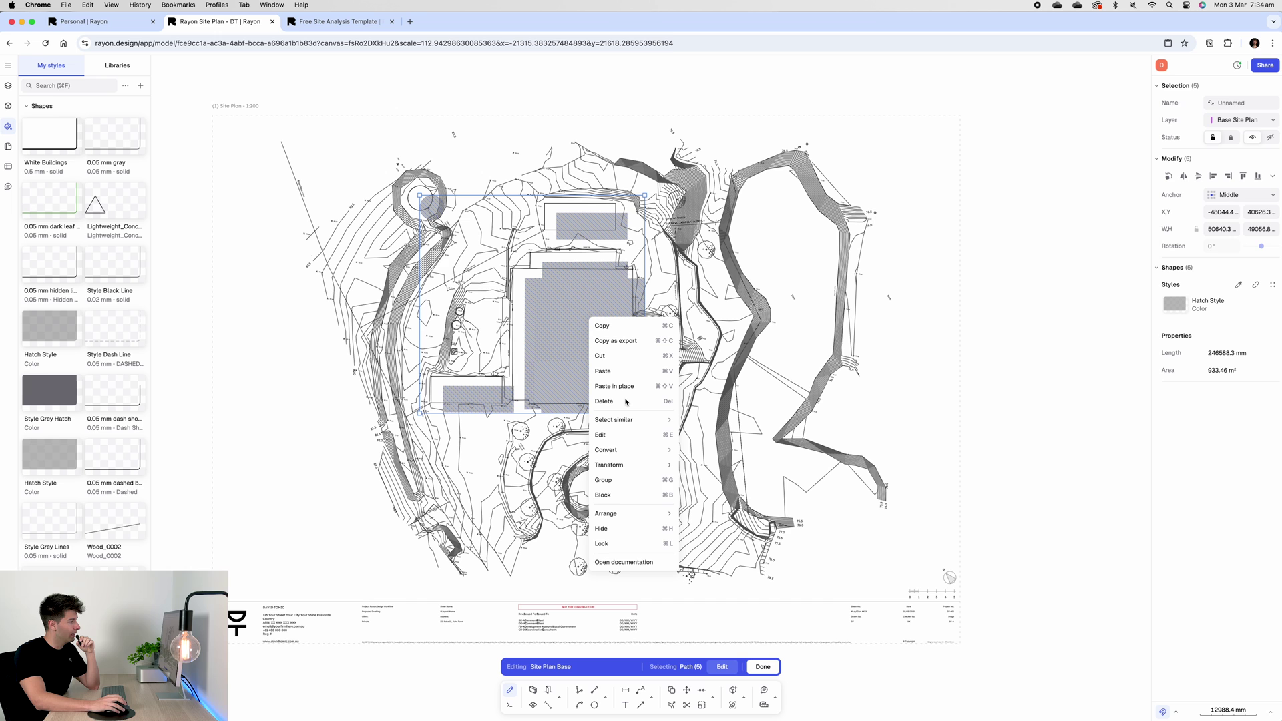
pyautogui.moveTo(673, 515)
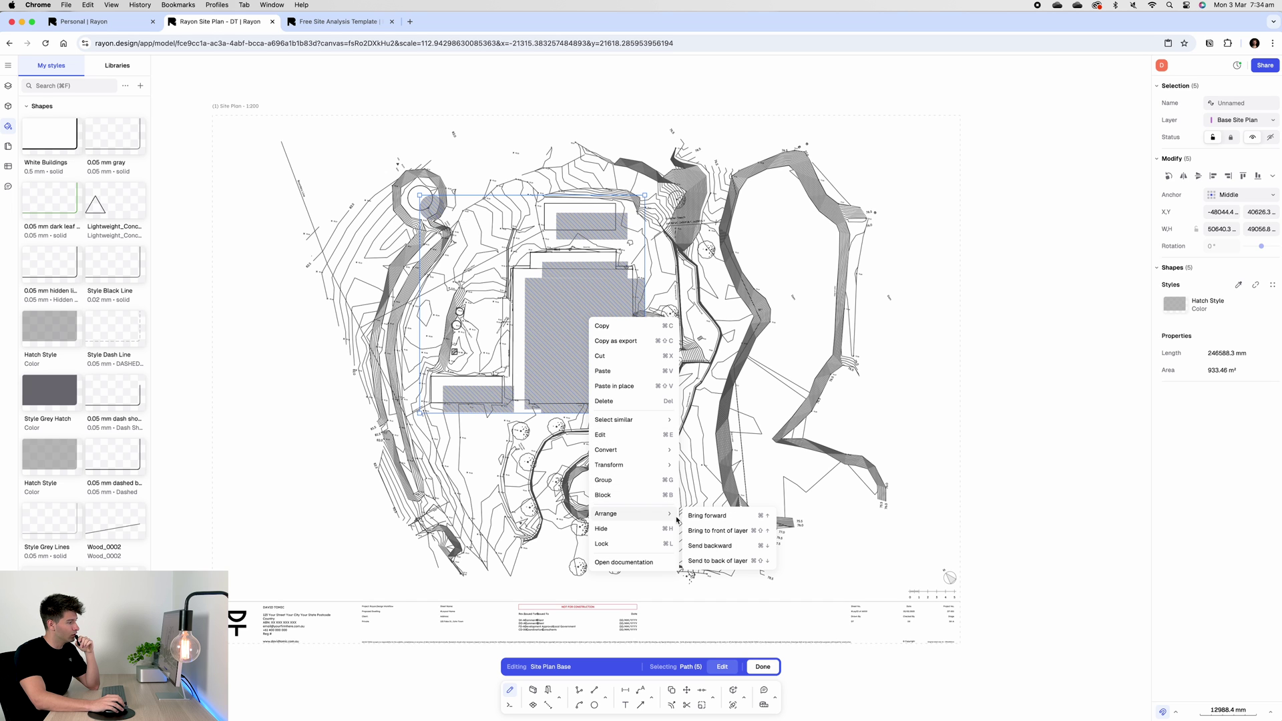
pyautogui.click(714, 559)
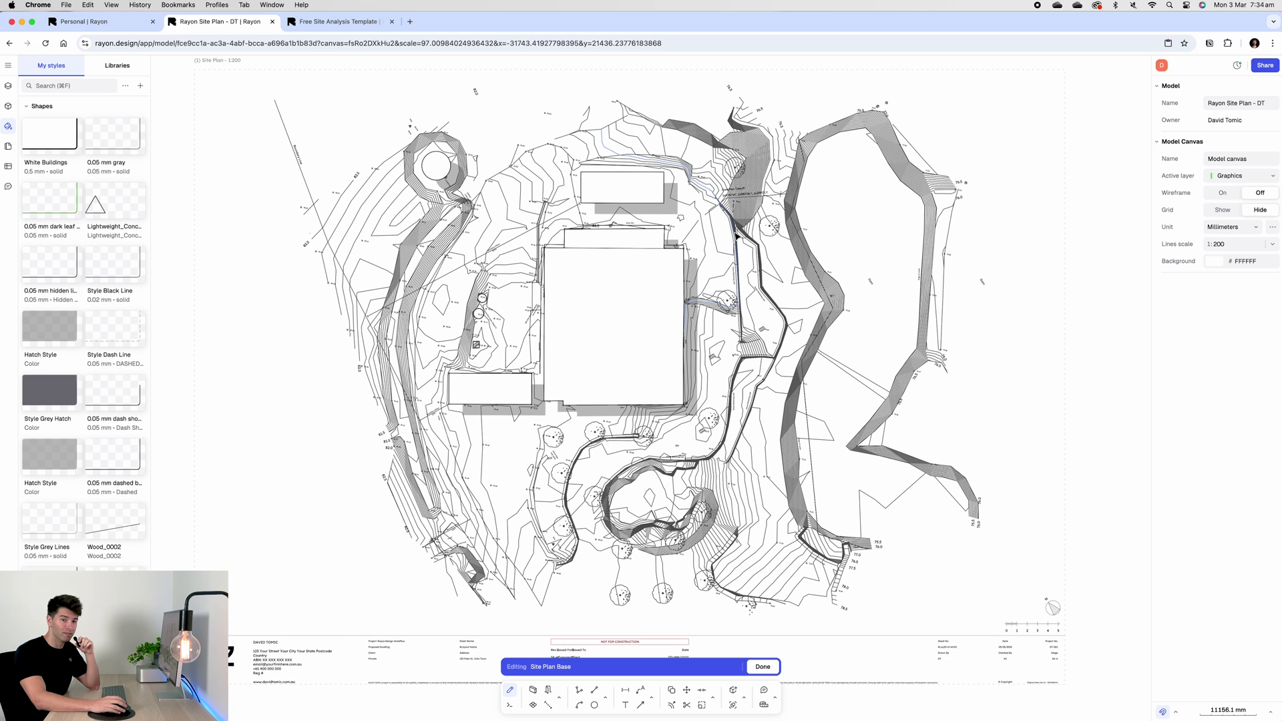
# Move the five building shadow shapes to the Graphics layer and deselect them
pyautogui.click(675, 240)
pyautogui.click(1258, 125)
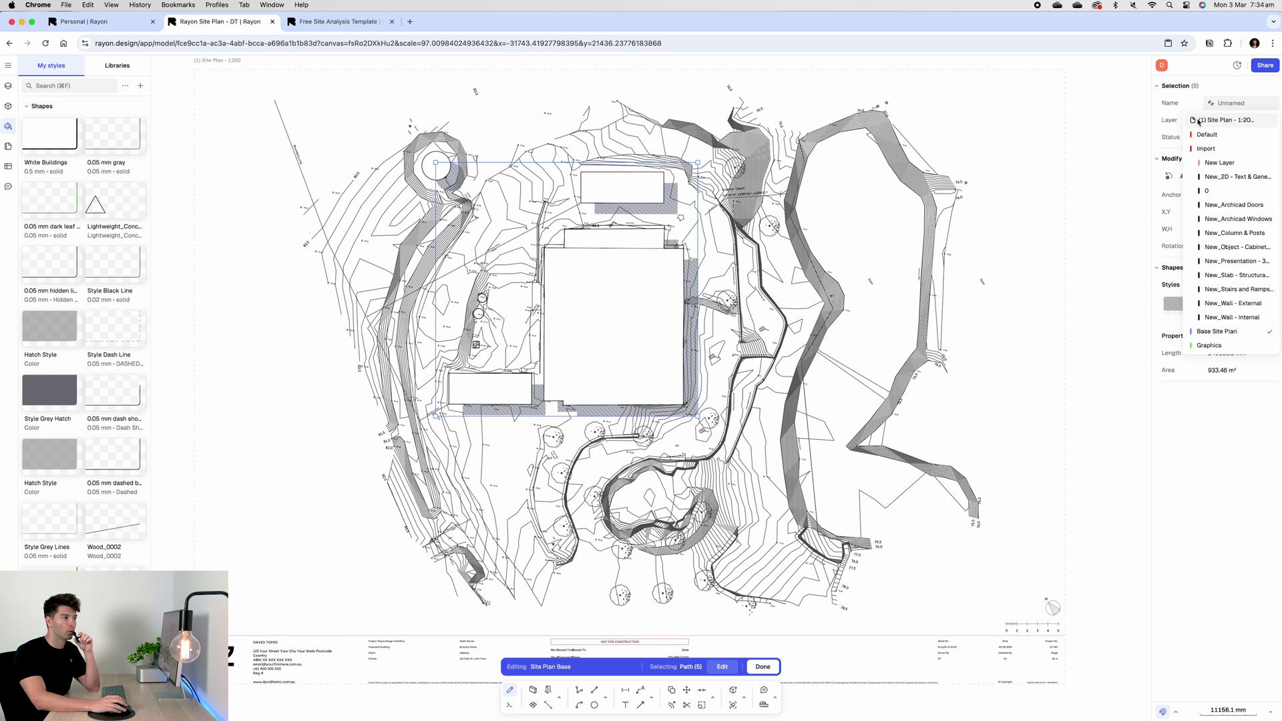
pyautogui.click(1209, 345)
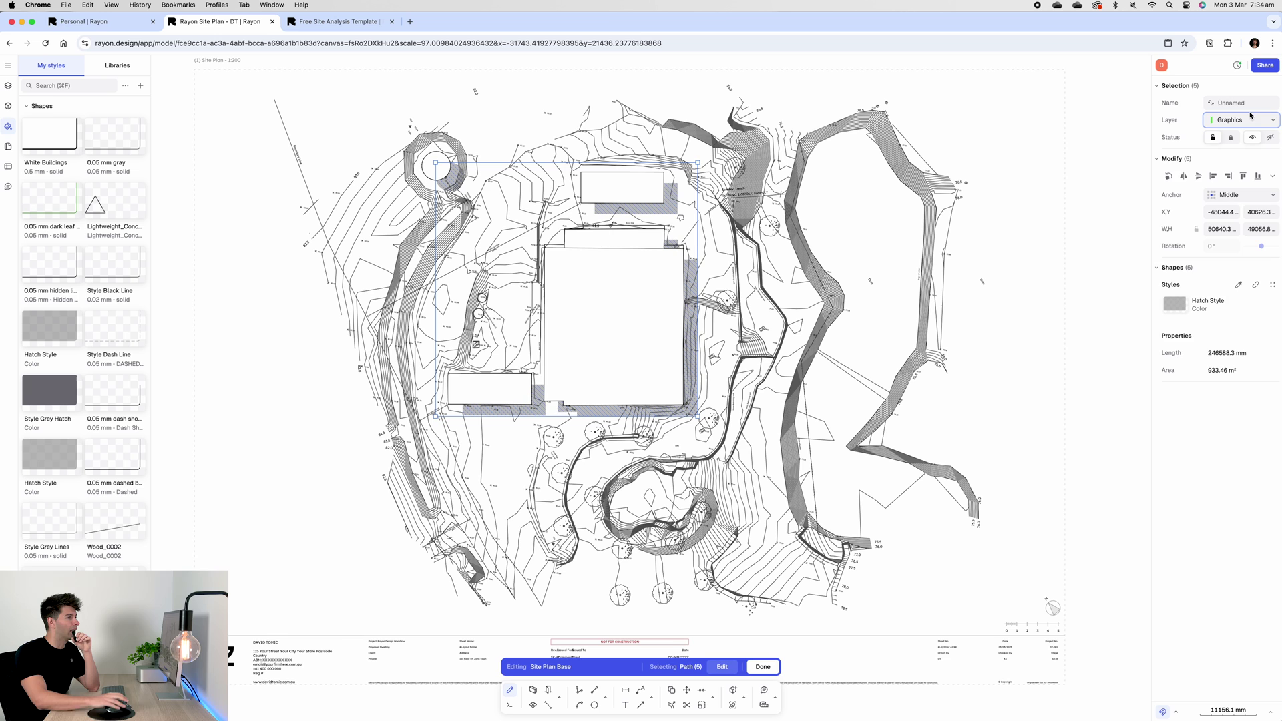
pyautogui.click(1053, 228)
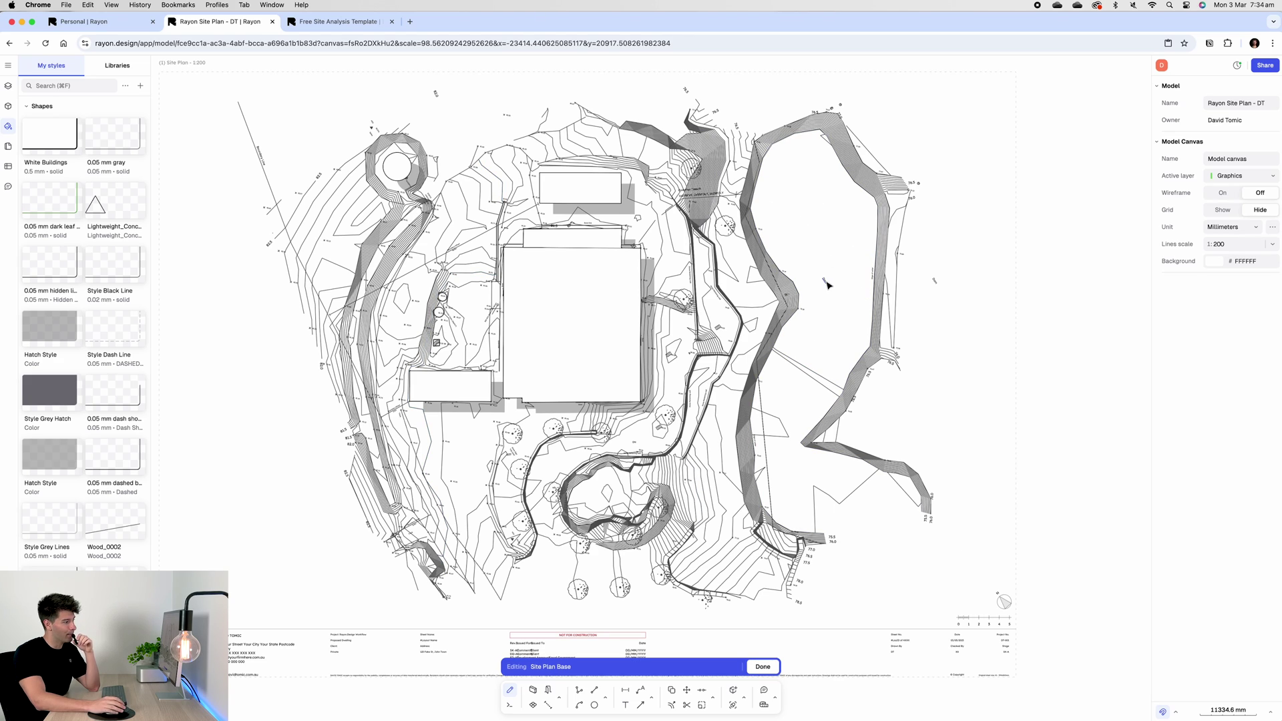
# Create a style named Water for the dashed outline of the large water body east of the buildings
pyautogui.scroll(10, 828, 285)
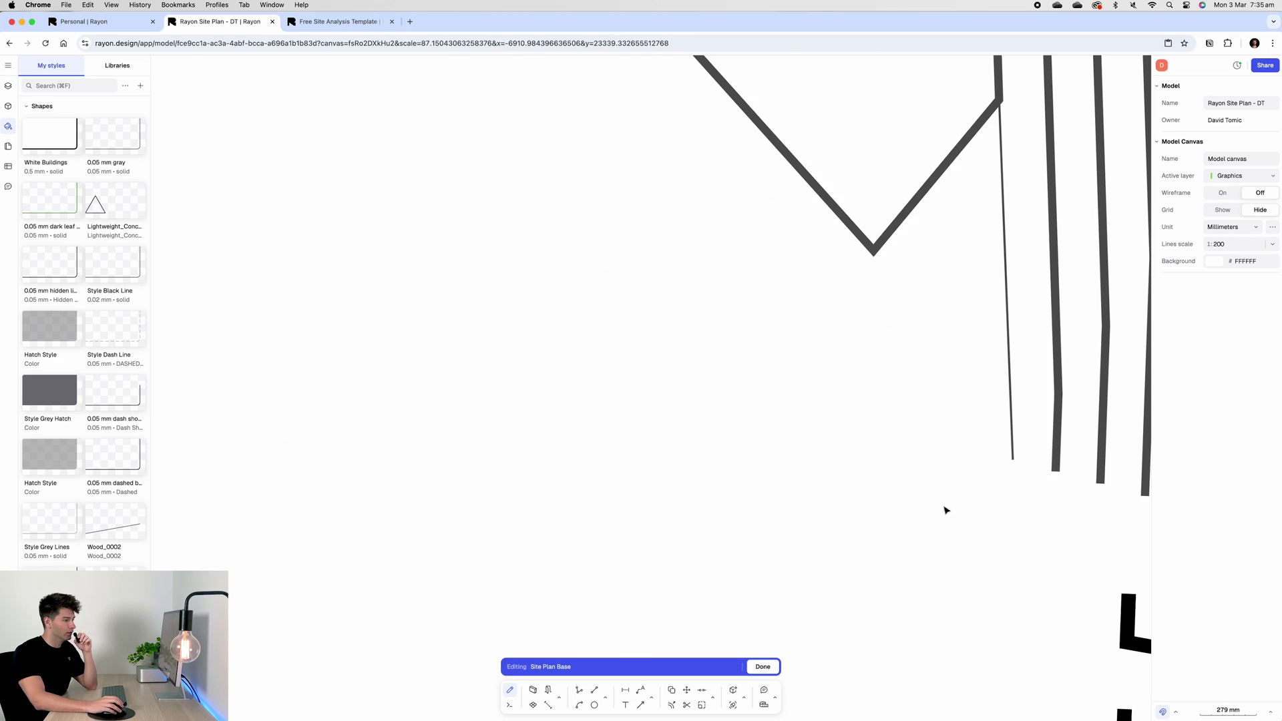
pyautogui.click(1011, 458)
pyautogui.scroll(-5, 955, 493)
pyautogui.scroll(-4, 922, 488)
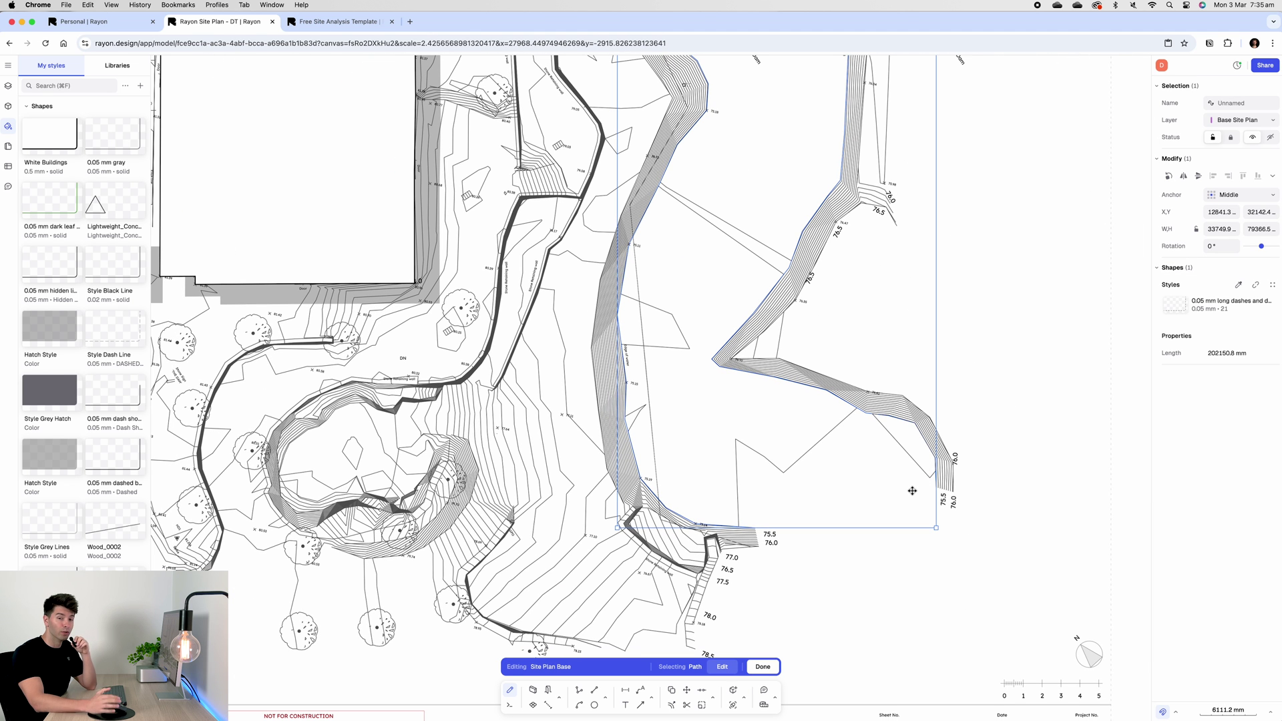
pyautogui.click(1222, 305)
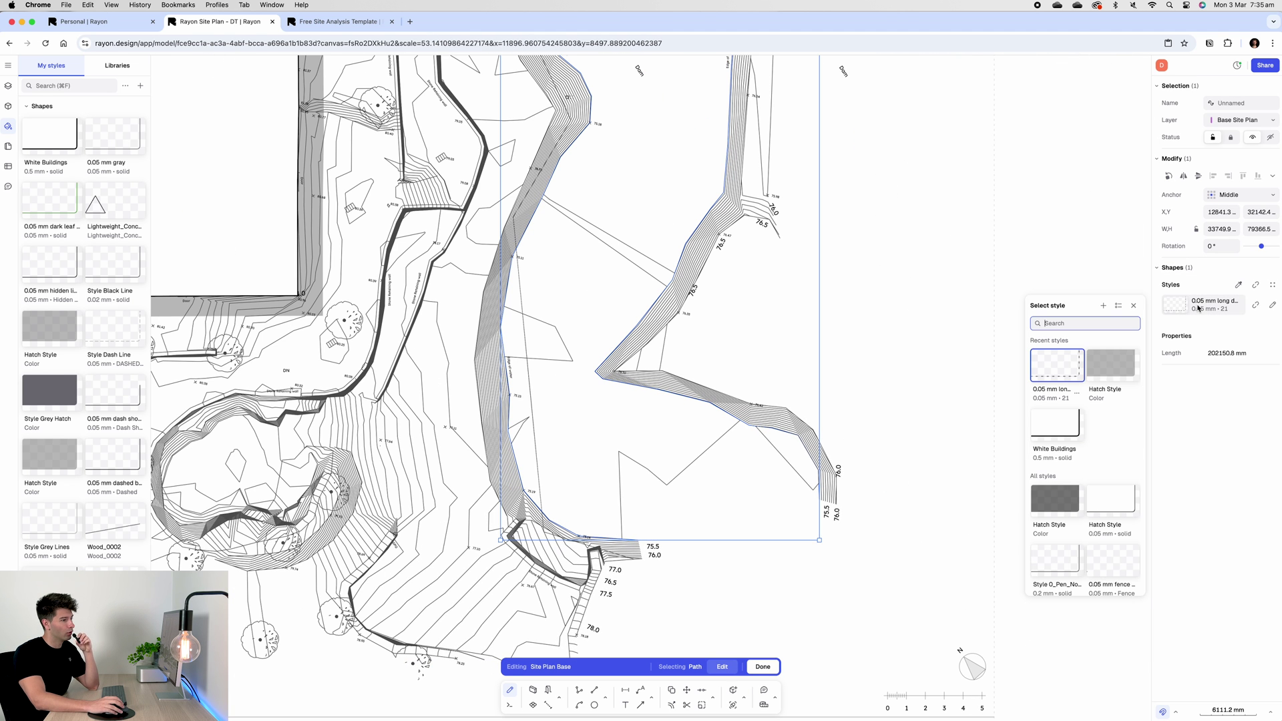
pyautogui.click(1103, 306)
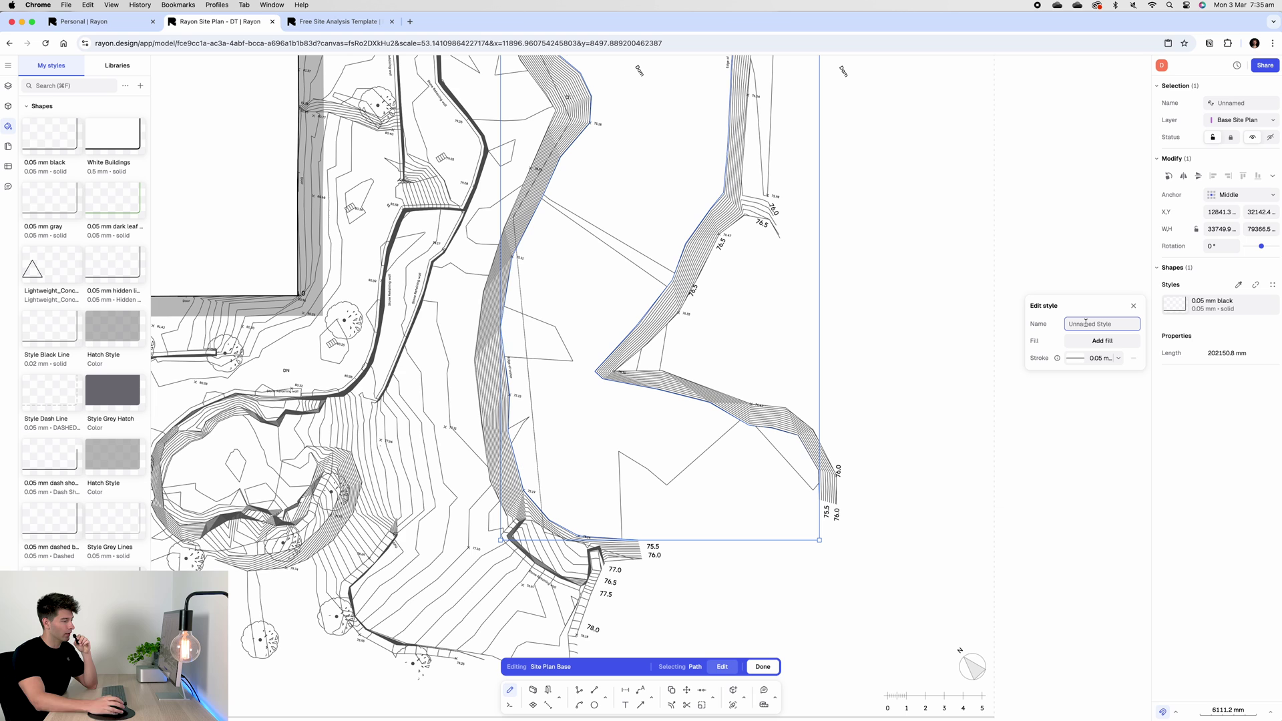
pyautogui.write('Water')
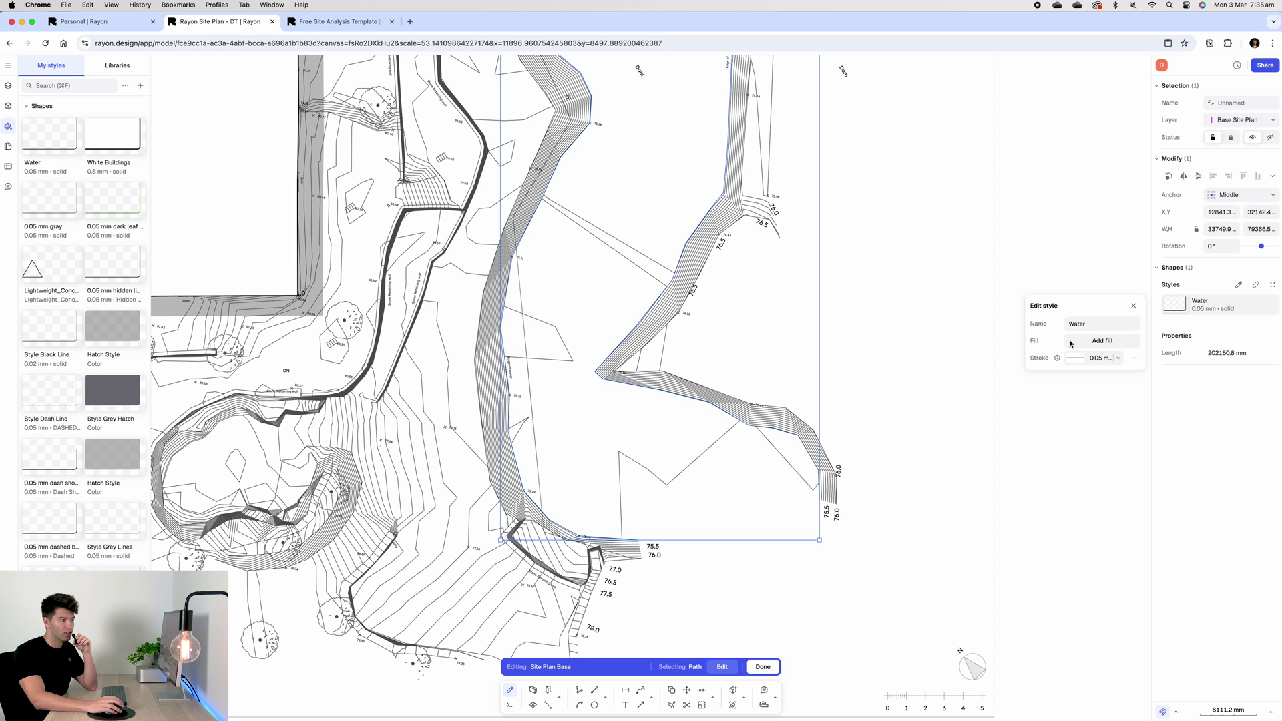
# Give the Water style a solid pale blue-green fill at 100% opacity
pyautogui.click(1071, 343)
pyautogui.click(1055, 403)
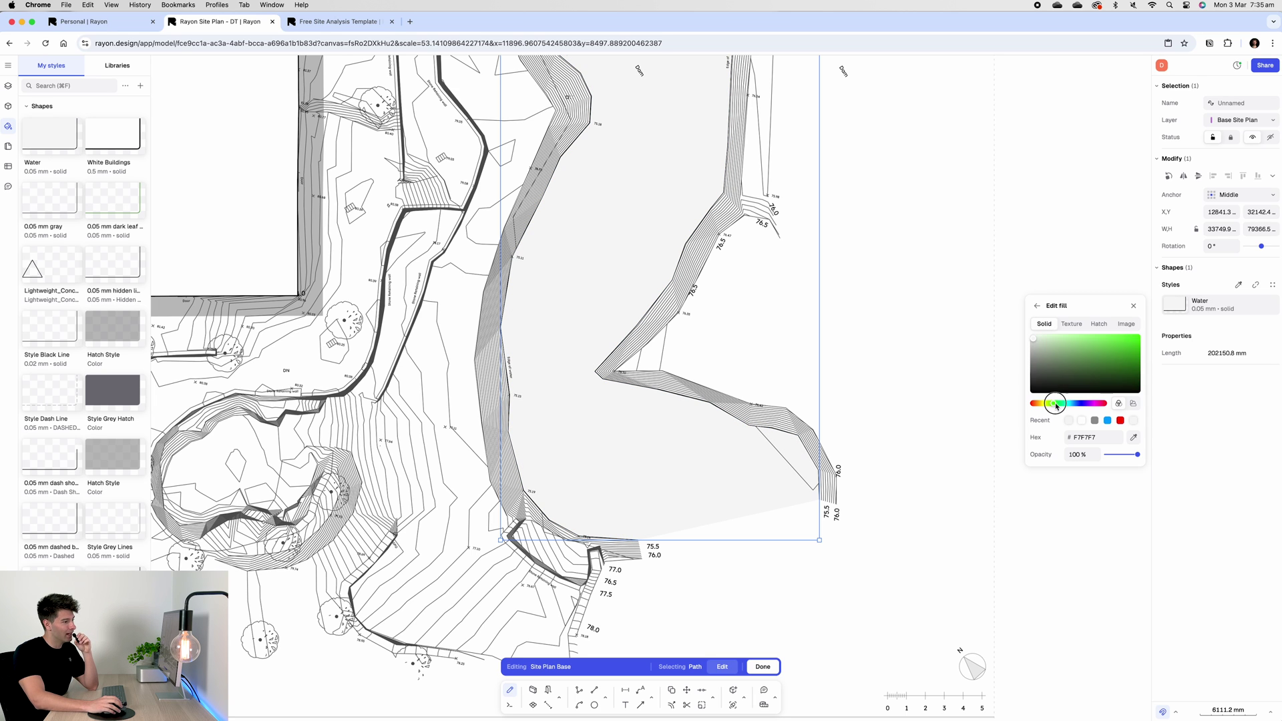
pyautogui.moveTo(1055, 403); pyautogui.dragTo(1071, 404)
pyautogui.moveTo(1048, 338); pyautogui.dragTo(1043, 335)
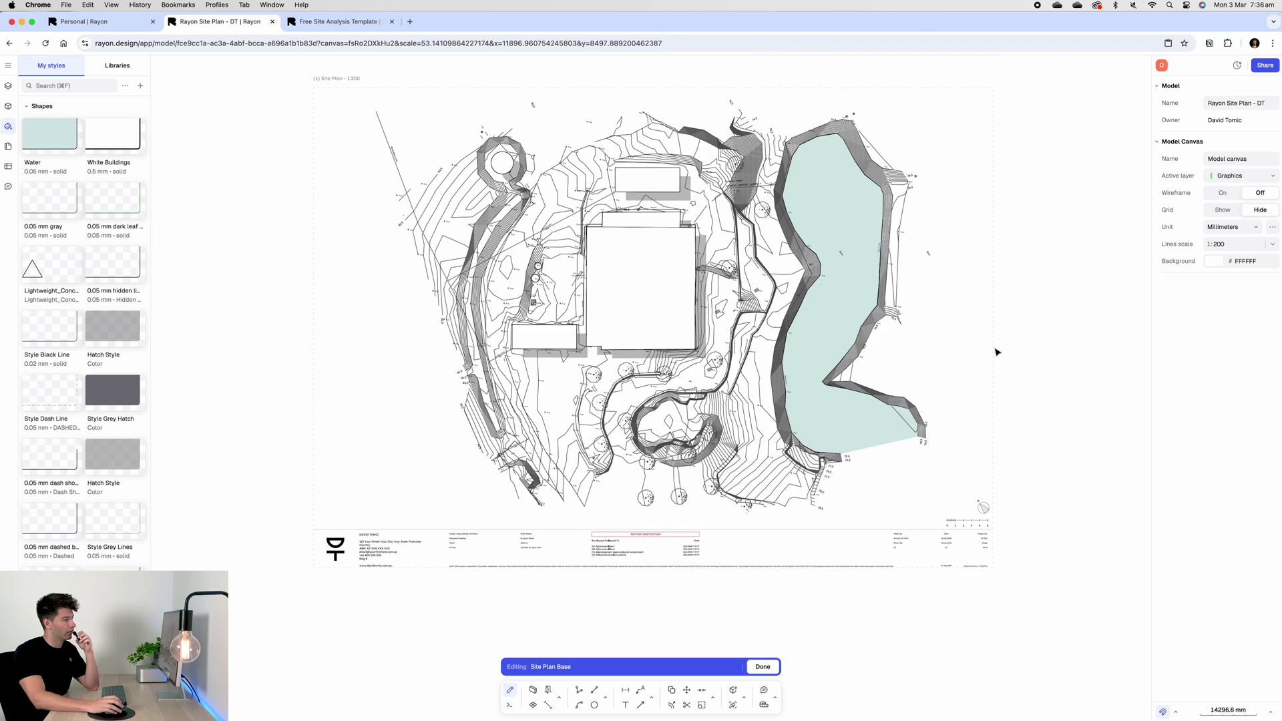
# Lighten the fill of the Water style on the large water body to a paler aqua
pyautogui.scroll(2, 997, 349)
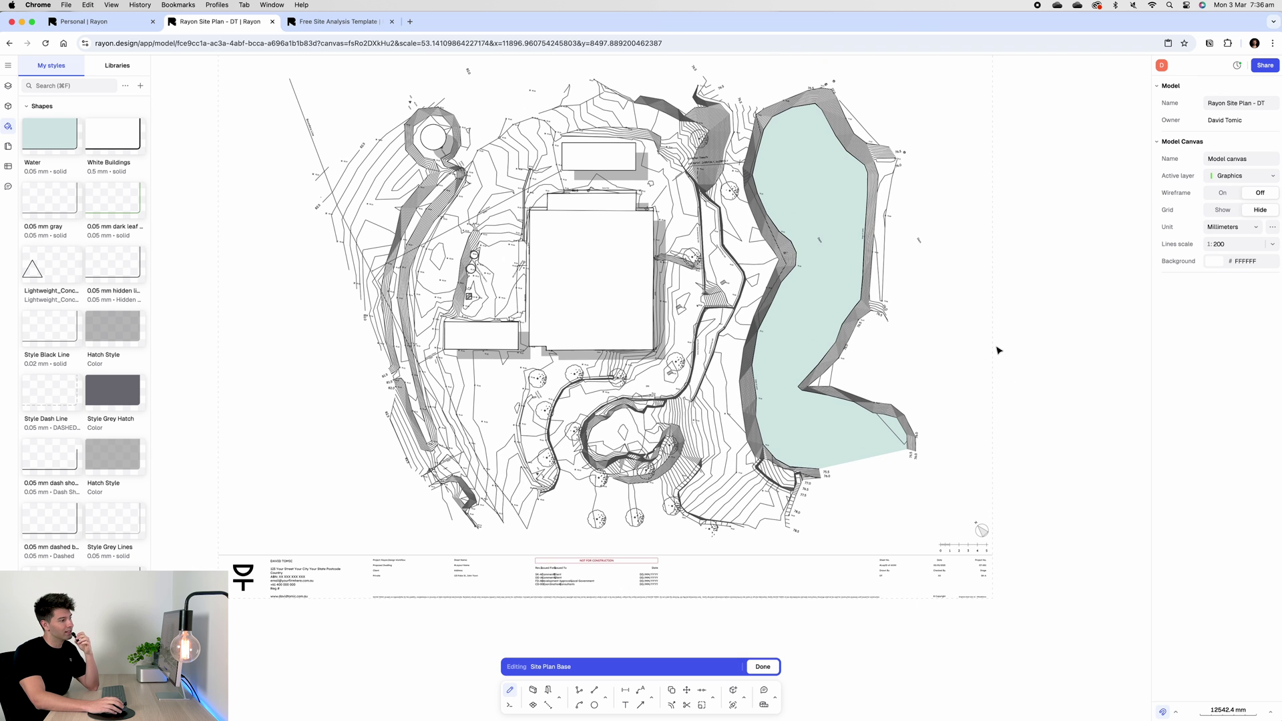
pyautogui.click(815, 462)
pyautogui.click(1176, 304)
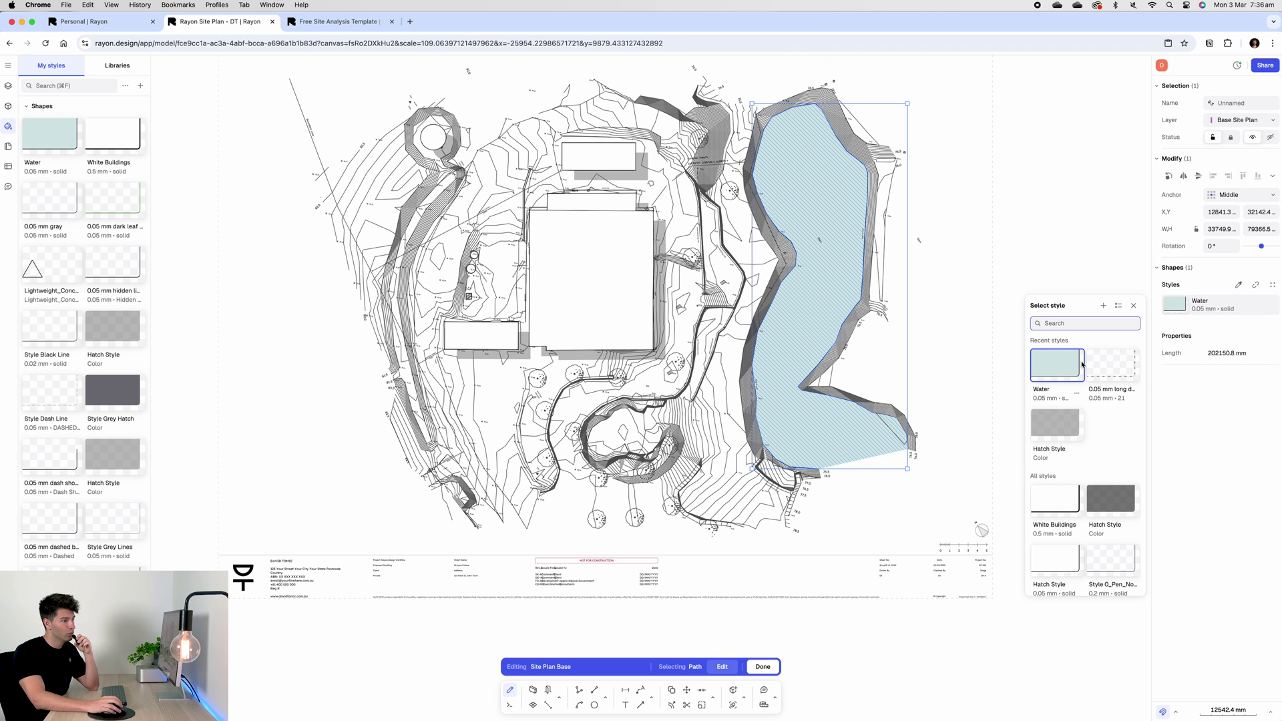
pyautogui.click(1082, 365)
pyautogui.click(1044, 338)
pyautogui.click(1044, 343)
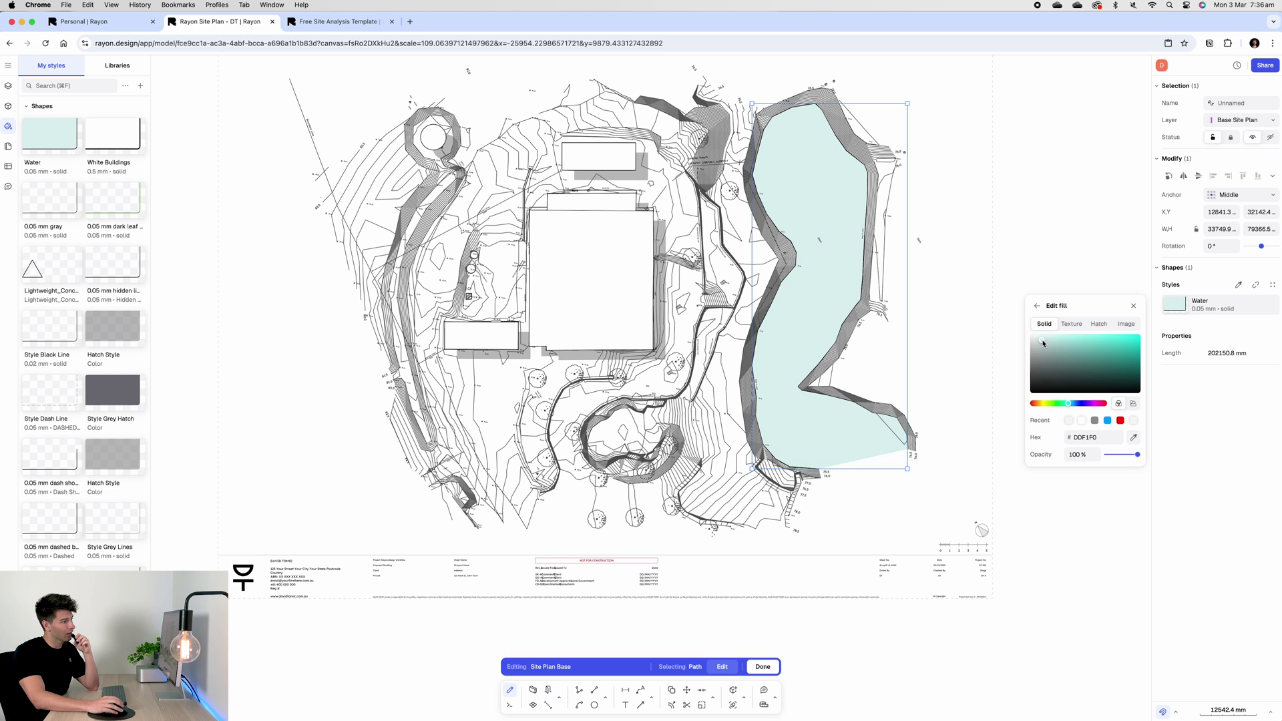
pyautogui.moveTo(1043, 342); pyautogui.dragTo(1044, 338)
pyautogui.click(832, 317)
# Extend the water shape's lower edge from the 76.0 contour end past the retaining wall to the 78.5 contour end
pyautogui.scroll(3, 882, 467)
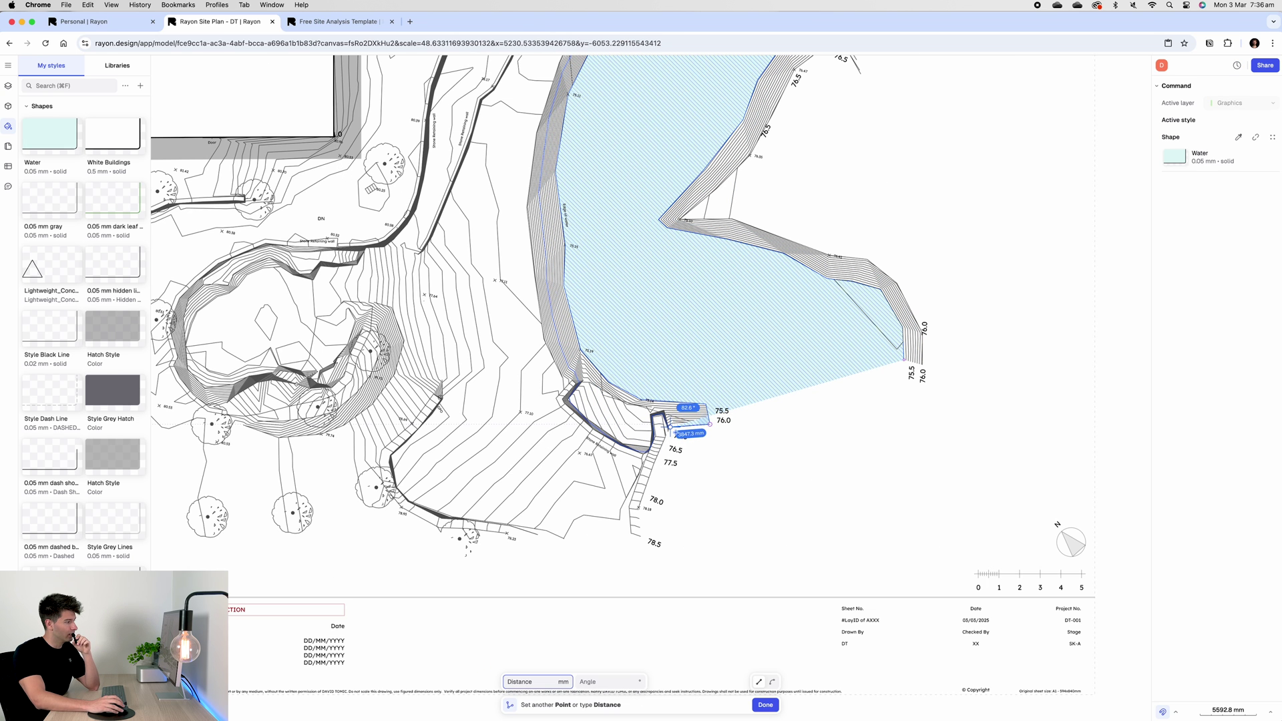
pyautogui.click(670, 428)
pyautogui.click(670, 426)
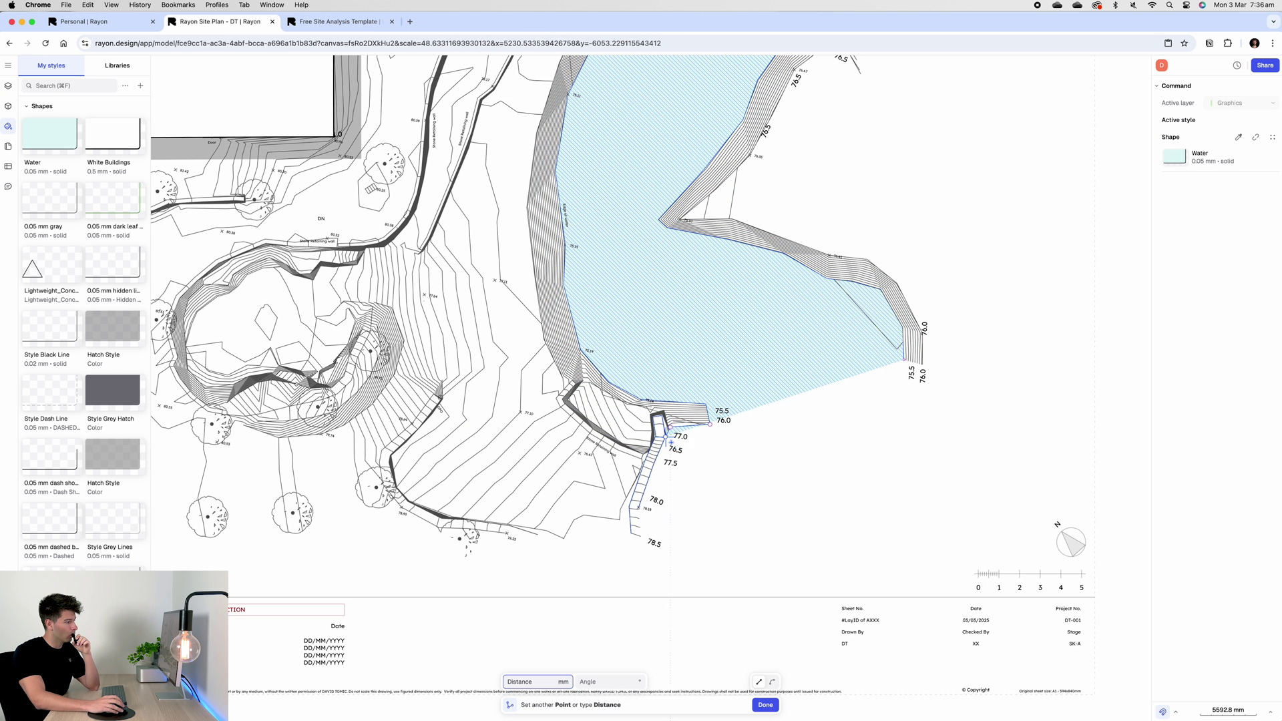
pyautogui.click(640, 536)
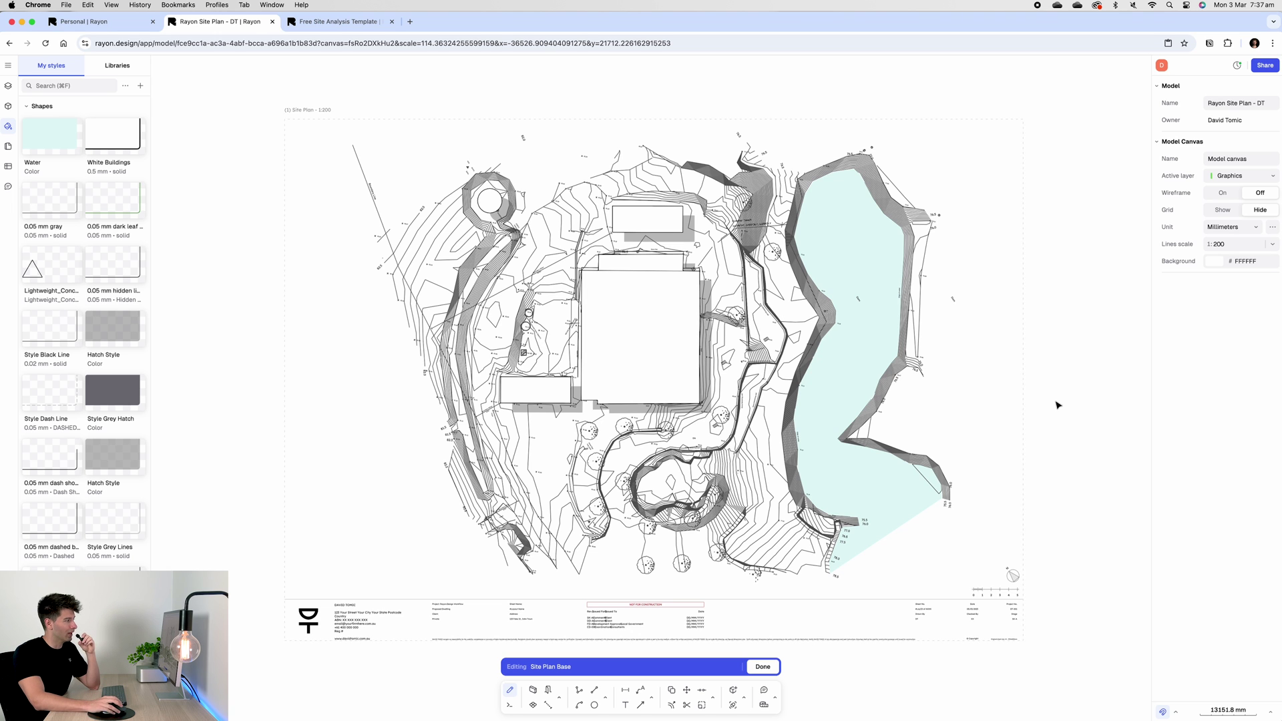
pyautogui.scroll(2, 695, 267)
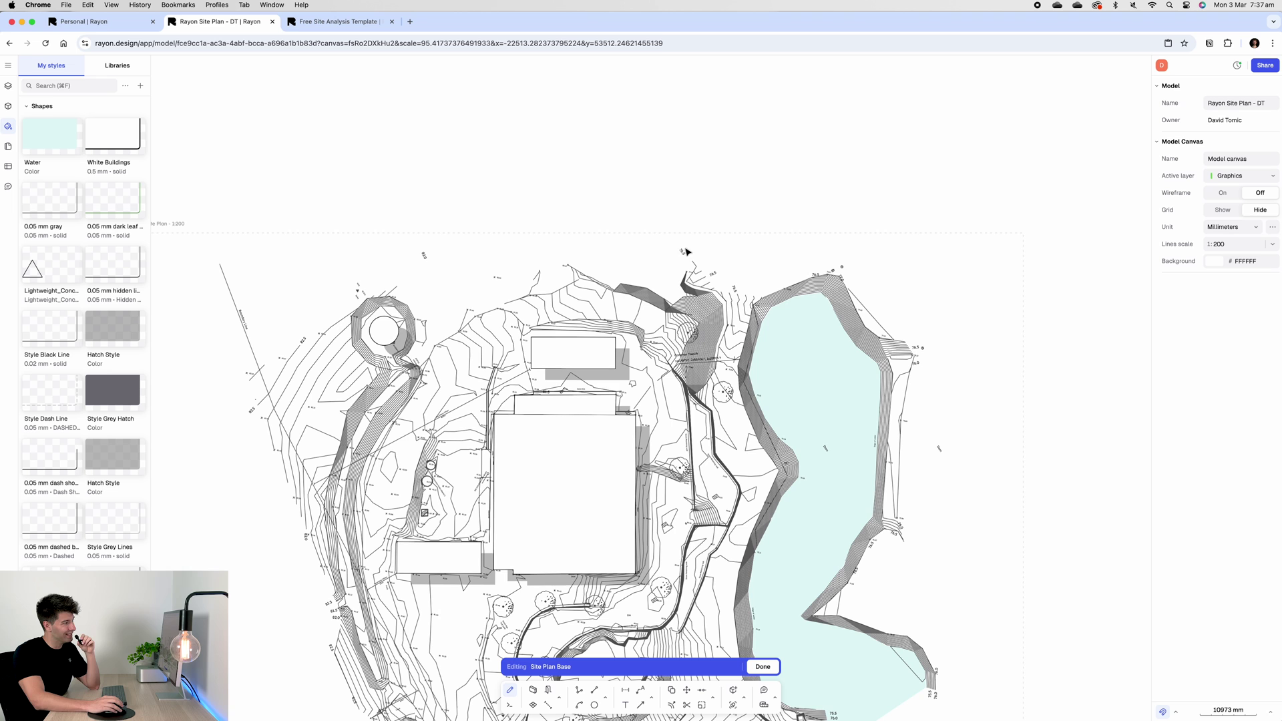
pyautogui.scroll(-1, 673, 277)
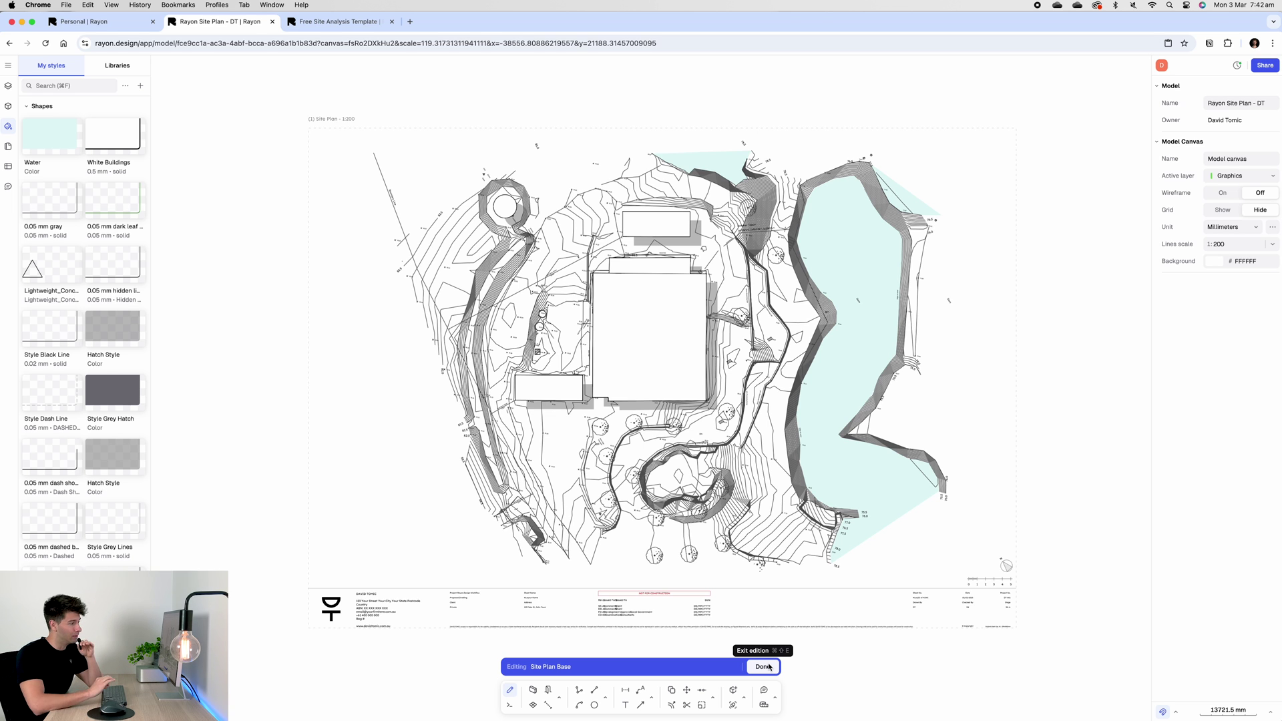
# Copy the Tree 1 symbol from the Free Site Analysis Template and paste it into Site Plan Base in the Rayon Site Plan model
pyautogui.click(364, 24)
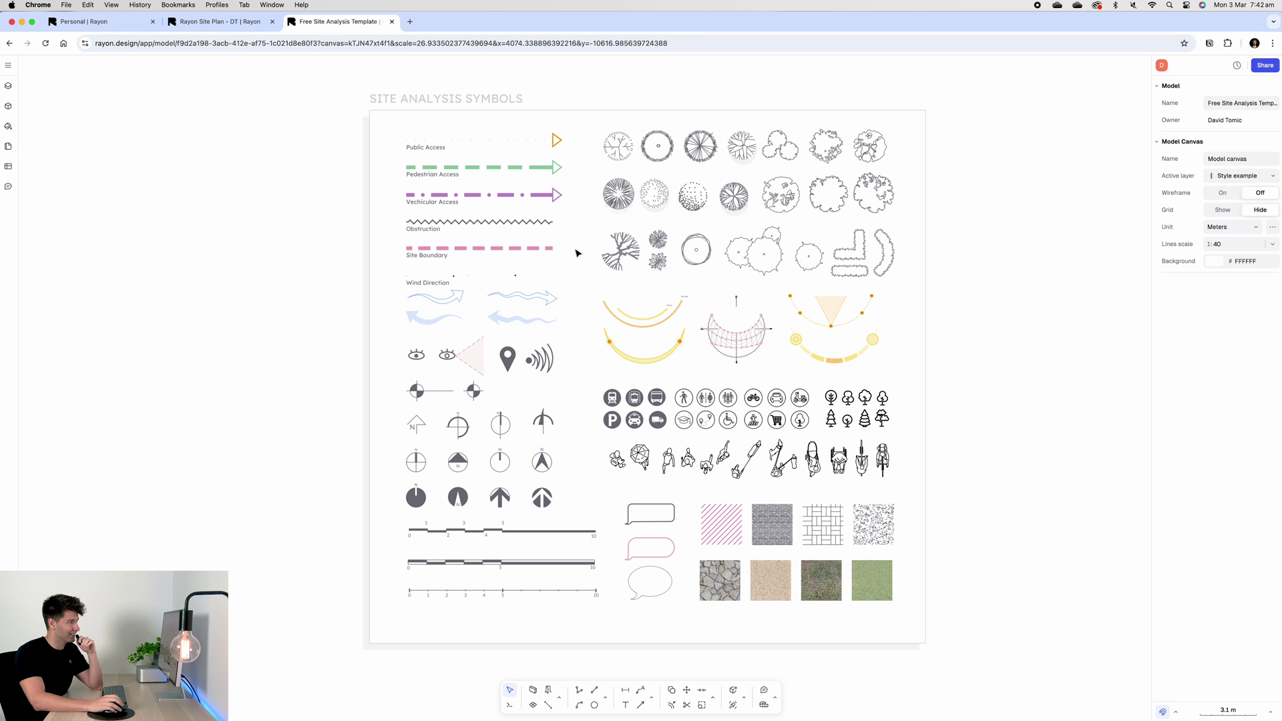
pyautogui.scroll(5, 715, 275)
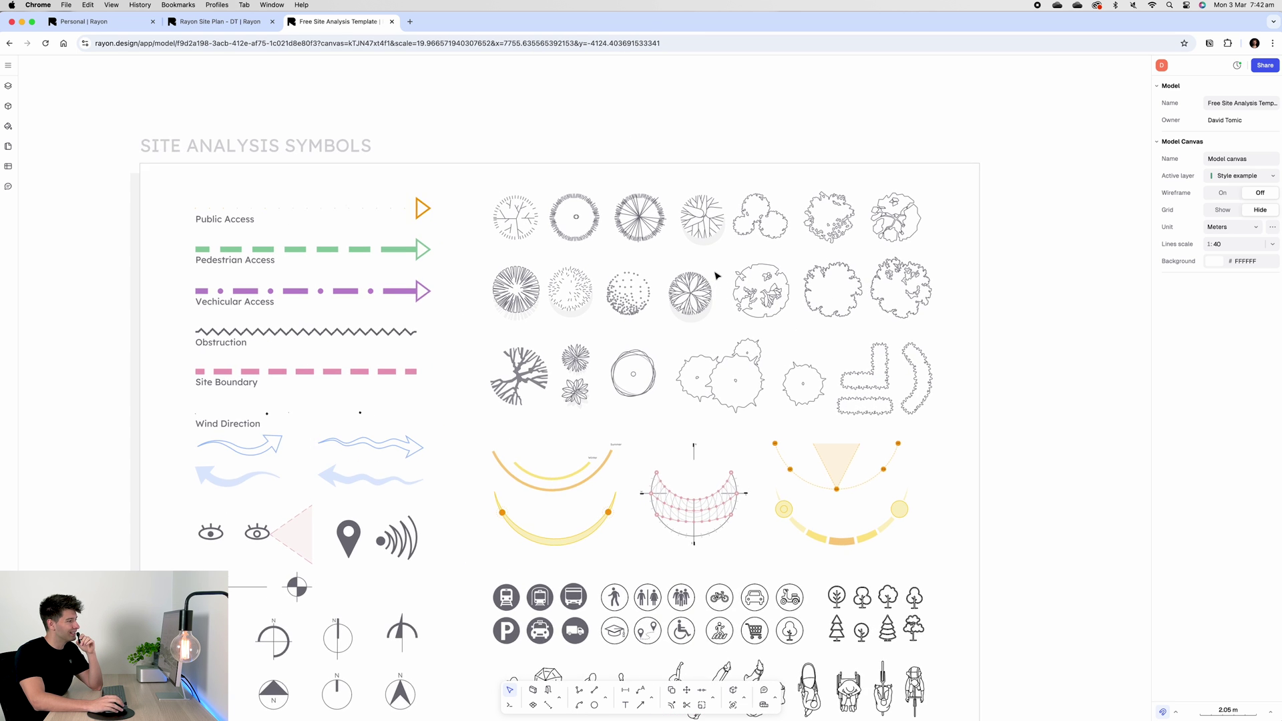
pyautogui.scroll(5, 713, 281)
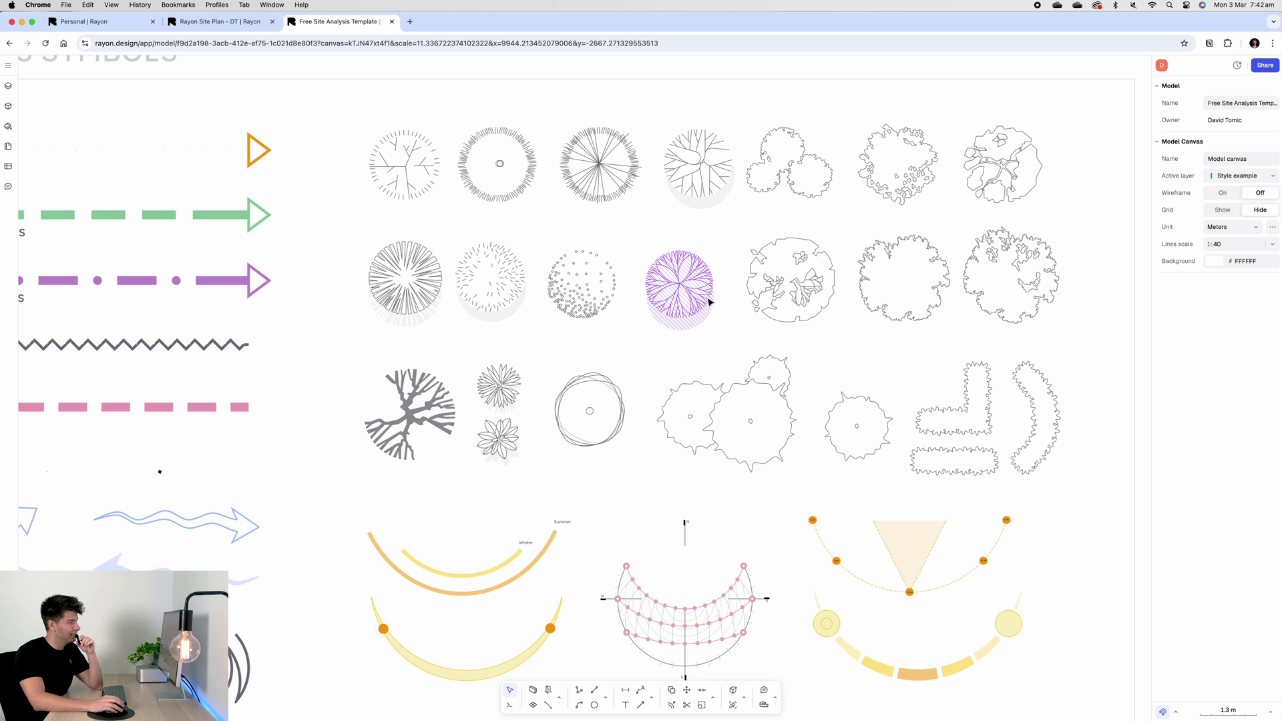
pyautogui.click(649, 269)
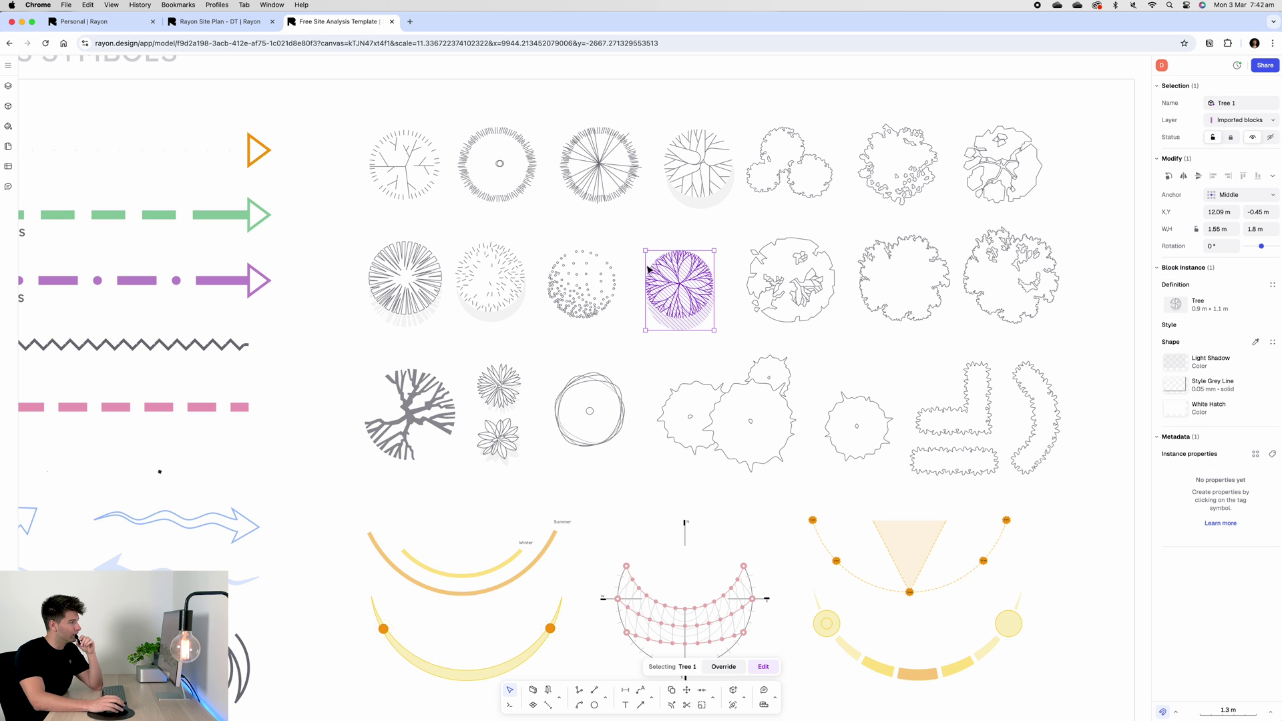
pyautogui.hotkey('ctrl', 'shift', 'Tab')
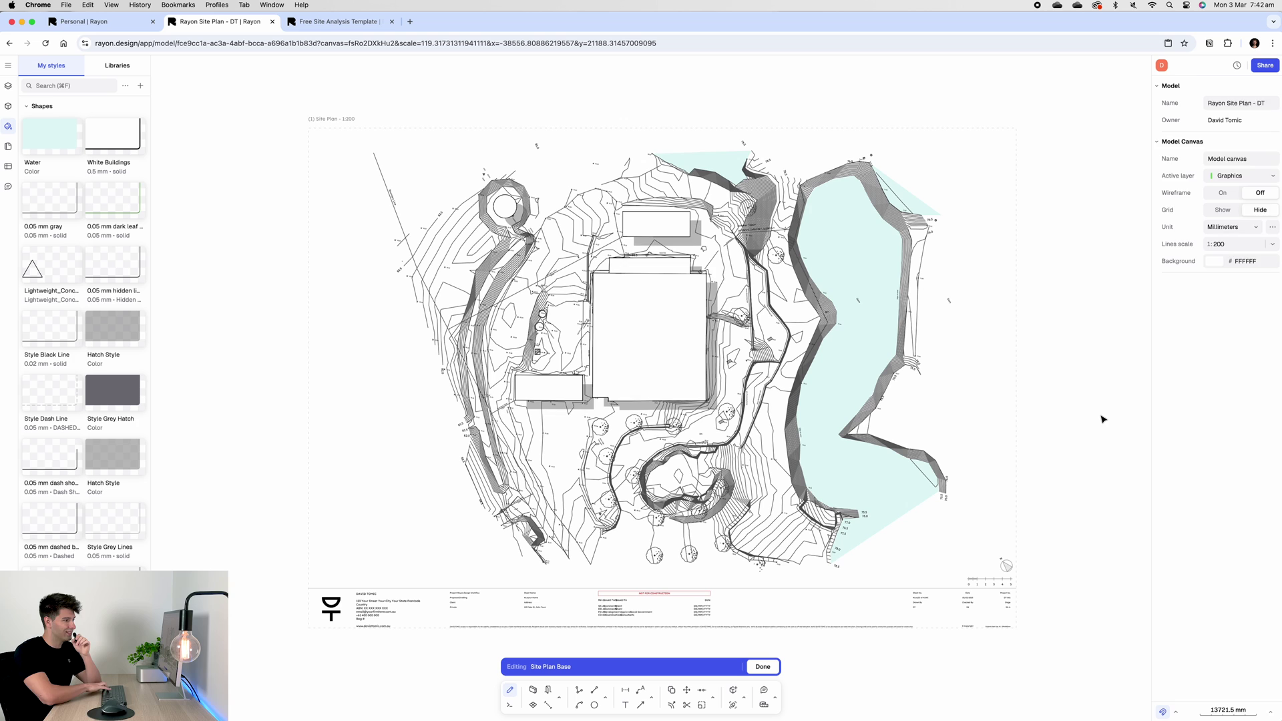
pyautogui.press('super+v')
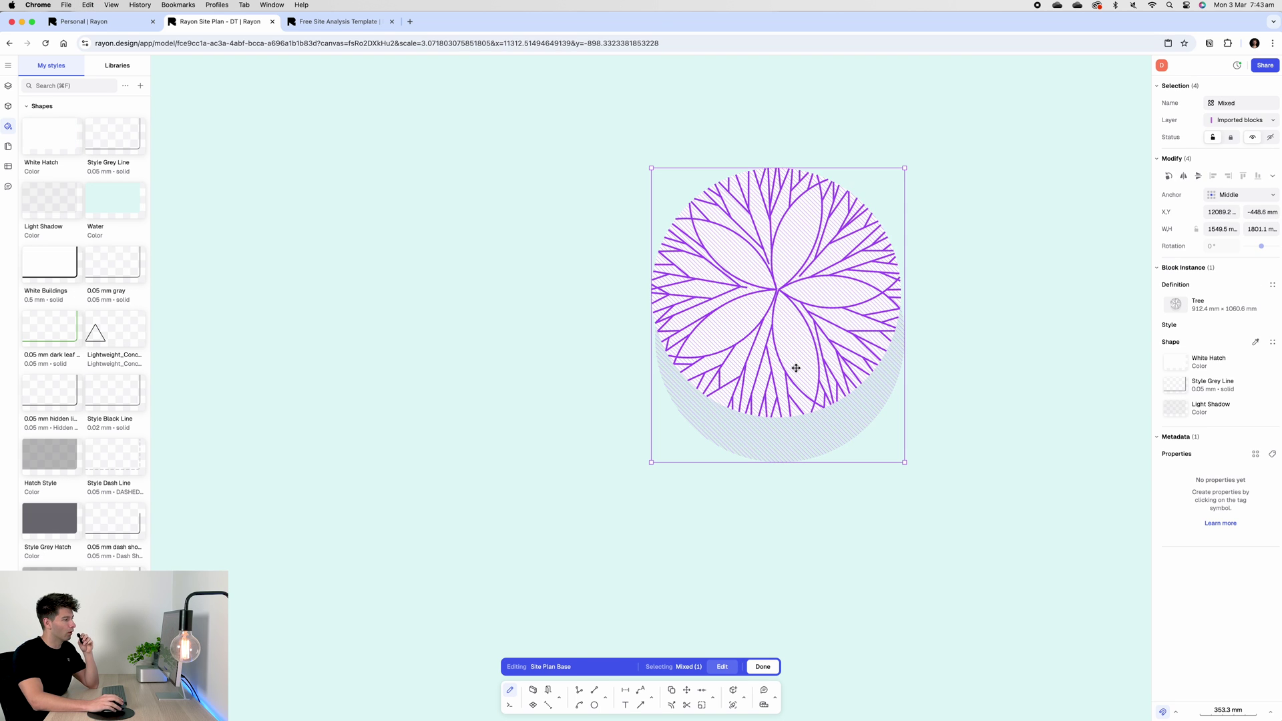
# Scale the pasted tree to about 5034 mm wide and place it over the existing tree just above the title block
pyautogui.scroll(-5, 796, 368)
pyautogui.scroll(-5, 781, 358)
pyautogui.scroll(5, 586, 384)
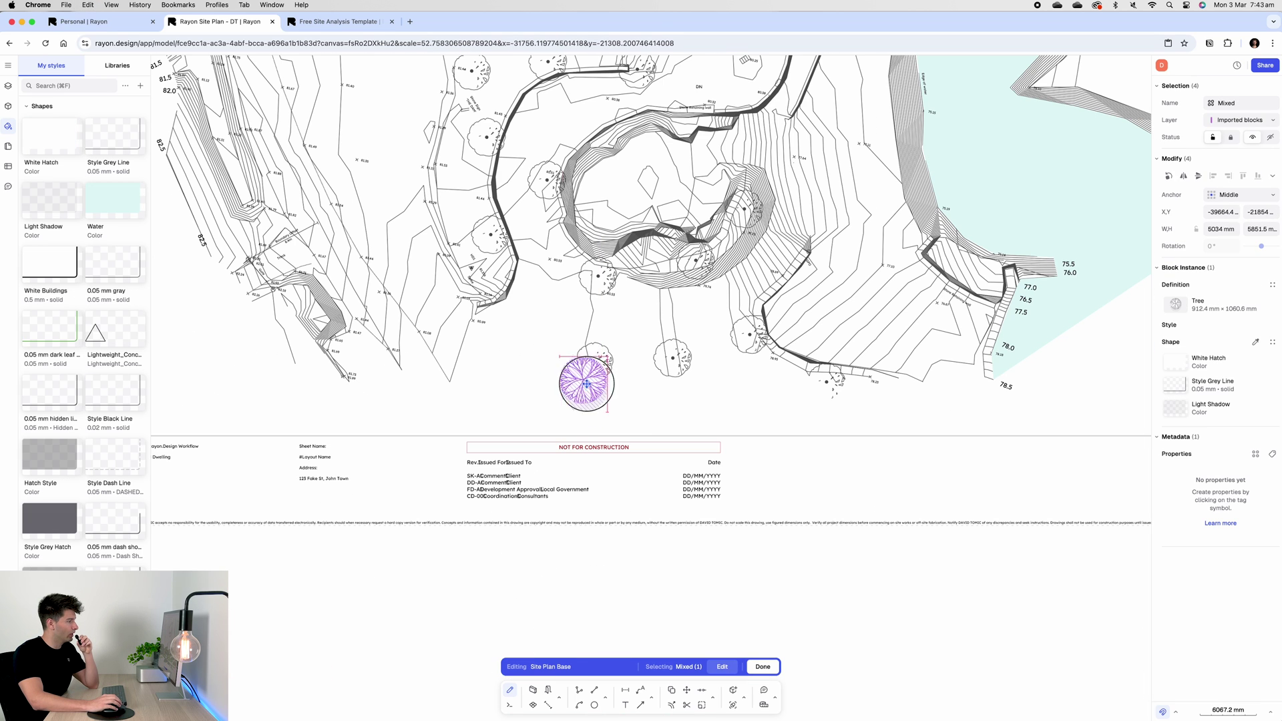
pyautogui.click(595, 364)
pyautogui.doubleClick(615, 389)
pyautogui.scroll(4, 616, 394)
pyautogui.scroll(-2, 657, 410)
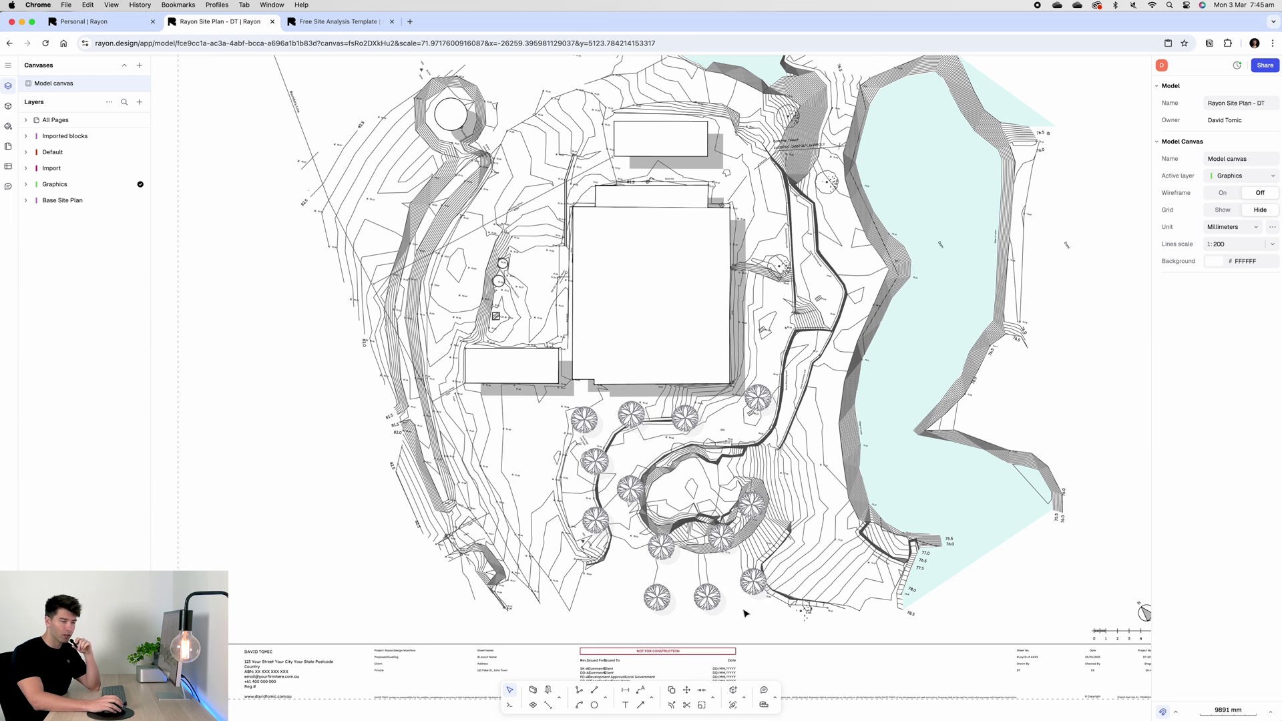
pyautogui.scroll(-2, 745, 608)
pyautogui.press('super+a')
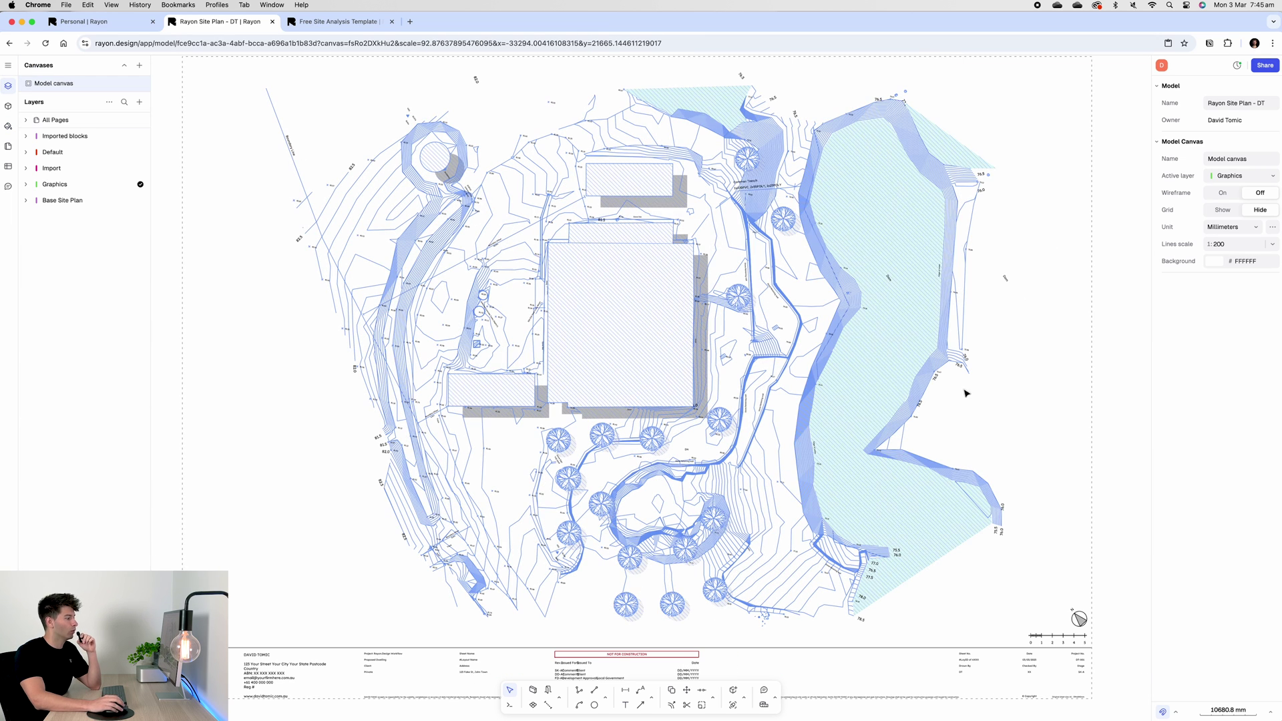
pyautogui.press('Escape')
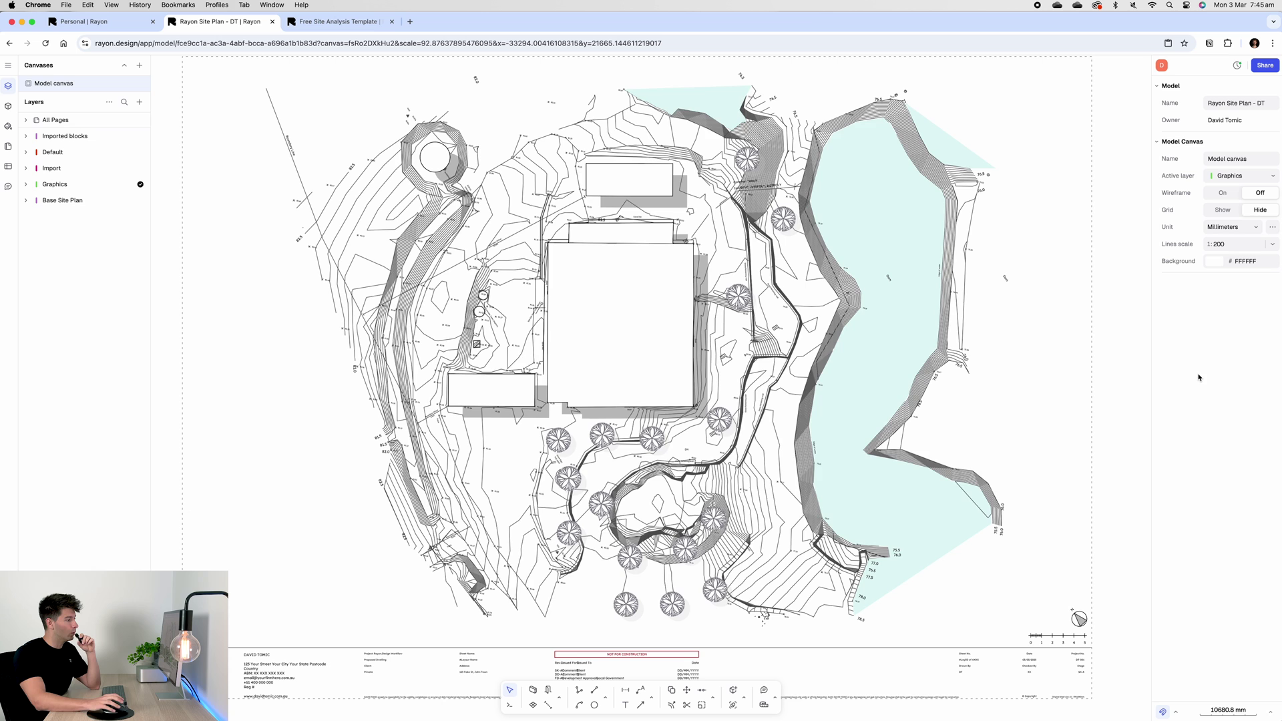
# Copy the Group of trees 1 symbol from the Free Site Analysis Template and paste it into the Rayon Site Plan model
pyautogui.click(338, 22)
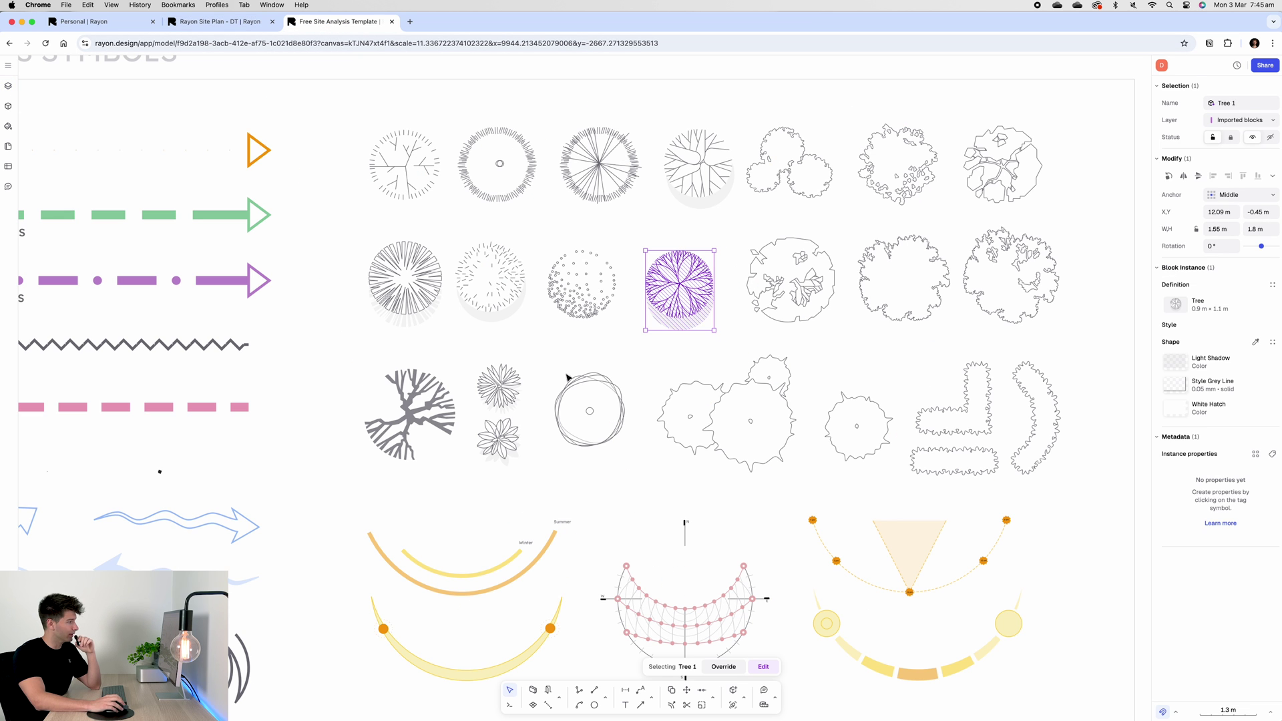
pyautogui.press('Escape')
pyautogui.click(794, 172)
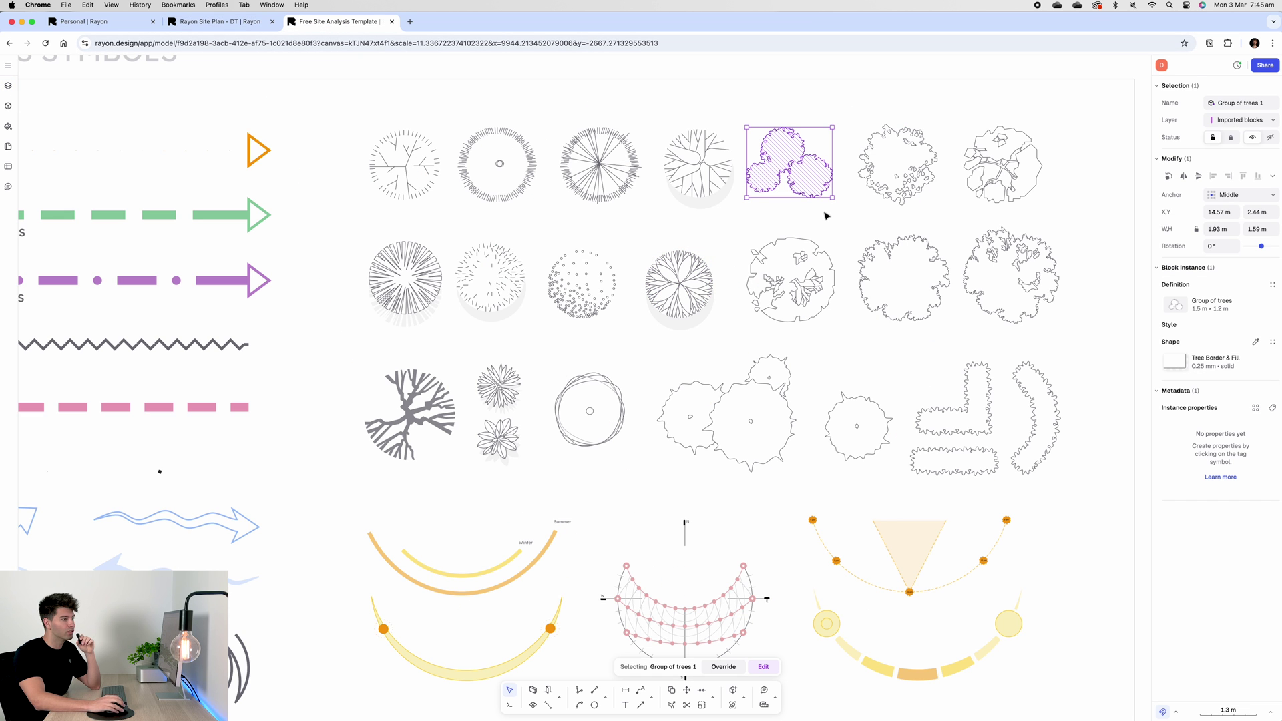
pyautogui.rightClick(793, 183)
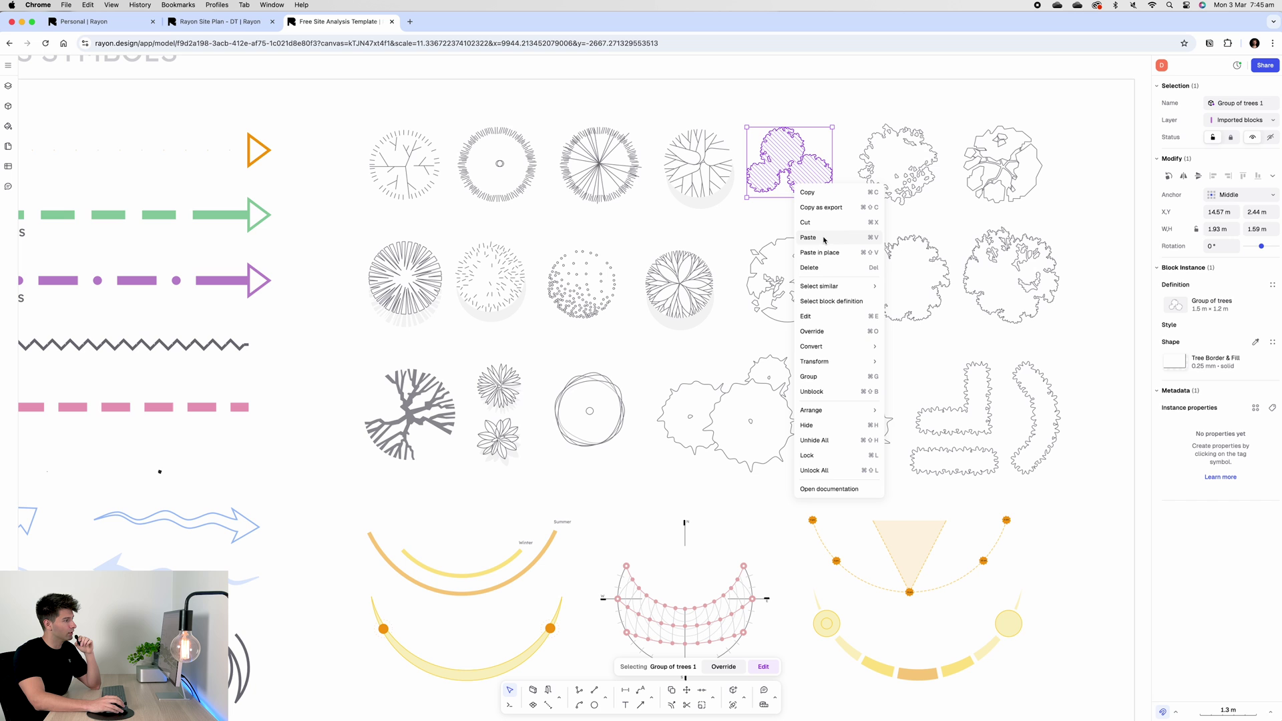
pyautogui.click(818, 192)
pyautogui.click(208, 22)
pyautogui.rightClick(1051, 422)
pyautogui.click(1077, 491)
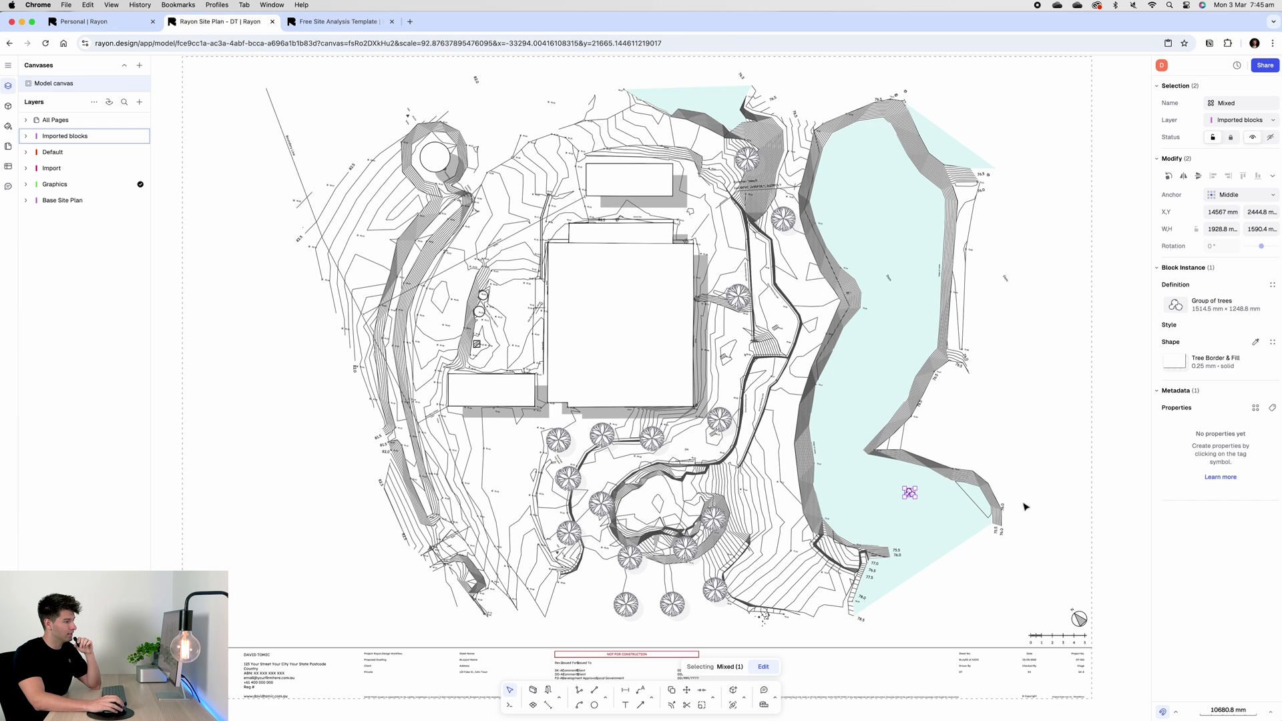
# Arrange copies of the tree group in a row along the lower edge of the small rectangular building beside the main one
pyautogui.keyDown('shift'); pyautogui.click(926, 507); pyautogui.keyUp('shift')
pyautogui.moveTo(910, 493); pyautogui.dragTo(825, 389, button='middle')
pyautogui.scroll(1, 825, 389)
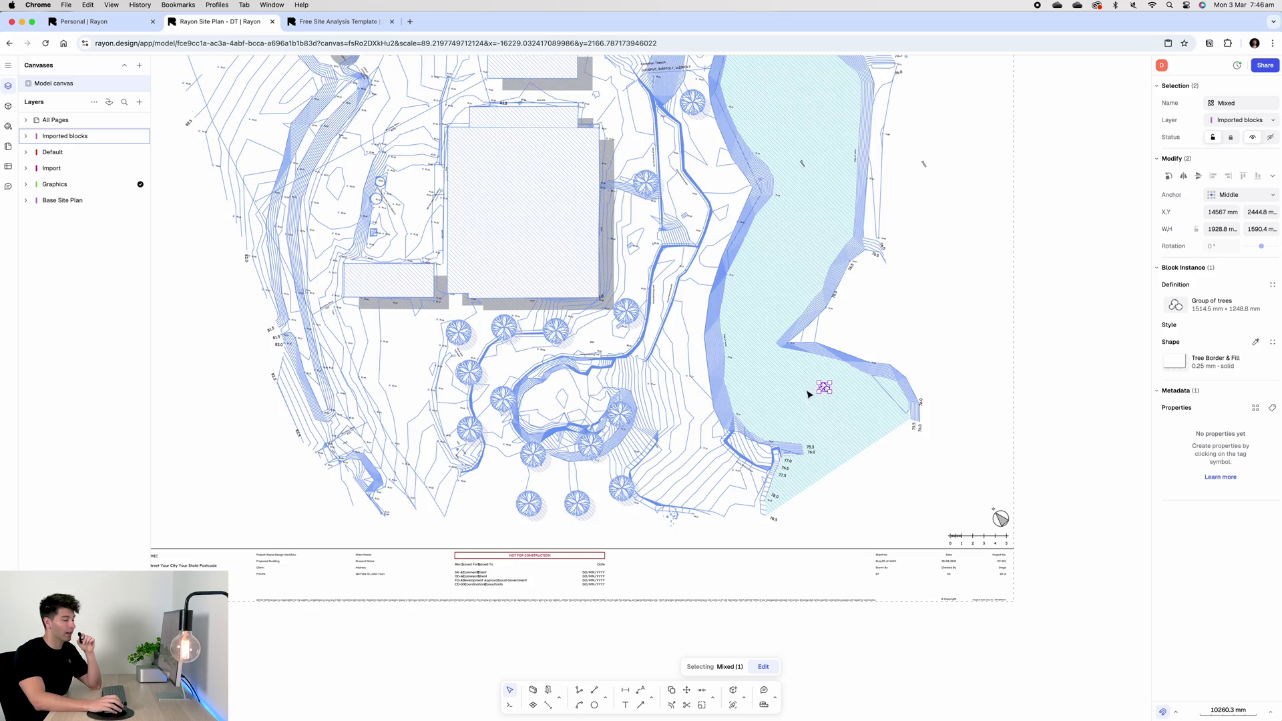
pyautogui.moveTo(433, 318); pyautogui.dragTo(485, 371, button='middle')
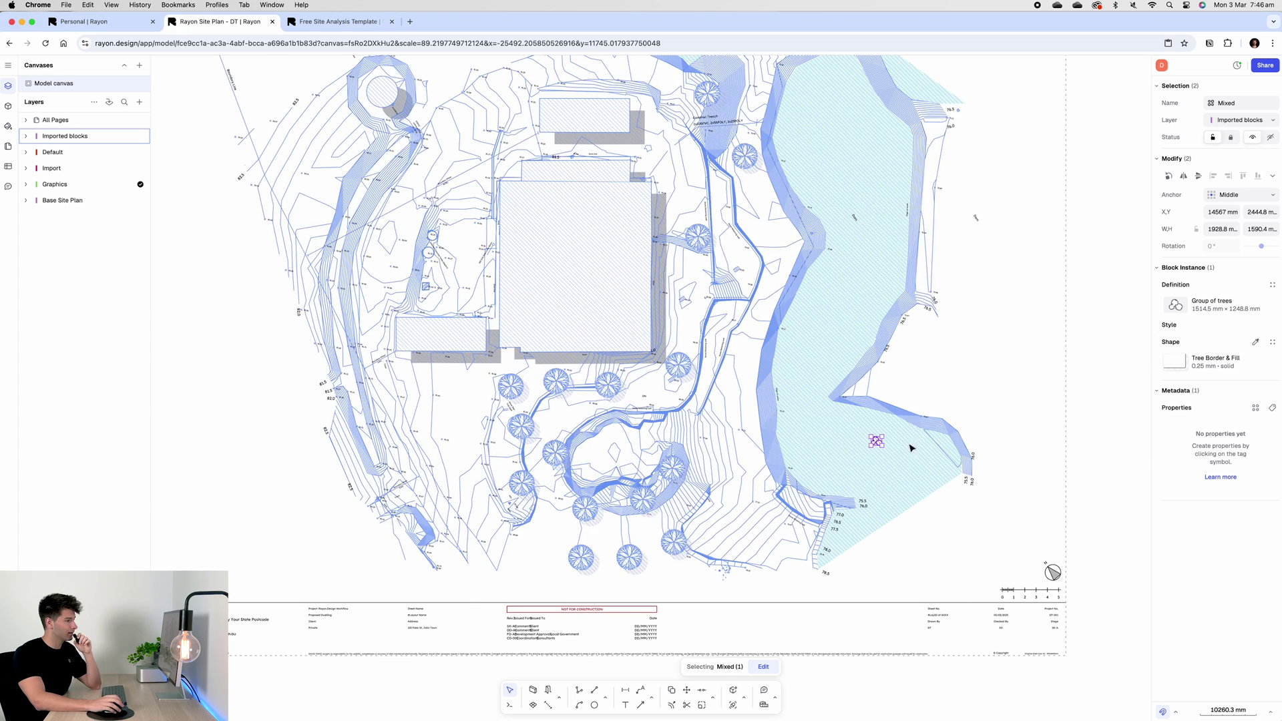
pyautogui.moveTo(501, 364); pyautogui.dragTo(607, 381, button='middle')
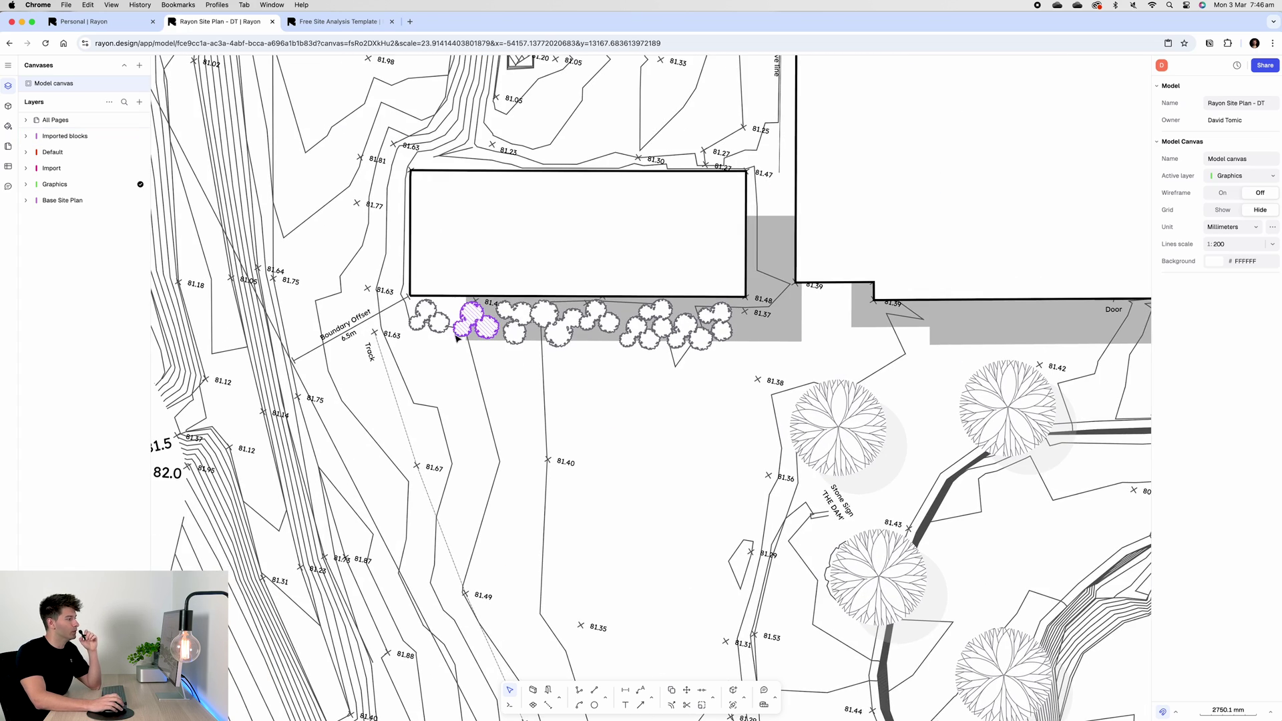
pyautogui.scroll(1, 436, 327)
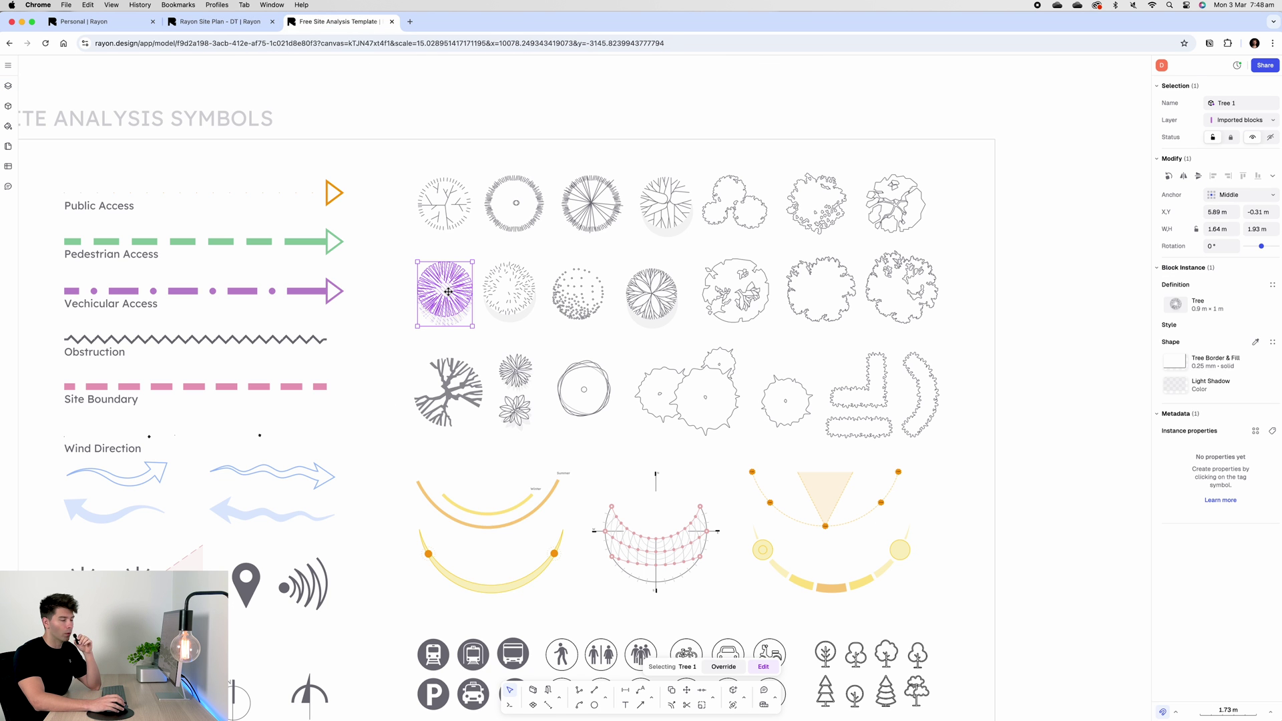
# Copy the dense radial Tree 1 symbol from the template, paste it into the site plan and distribute copies along the water's edges
pyautogui.rightClick(449, 296)
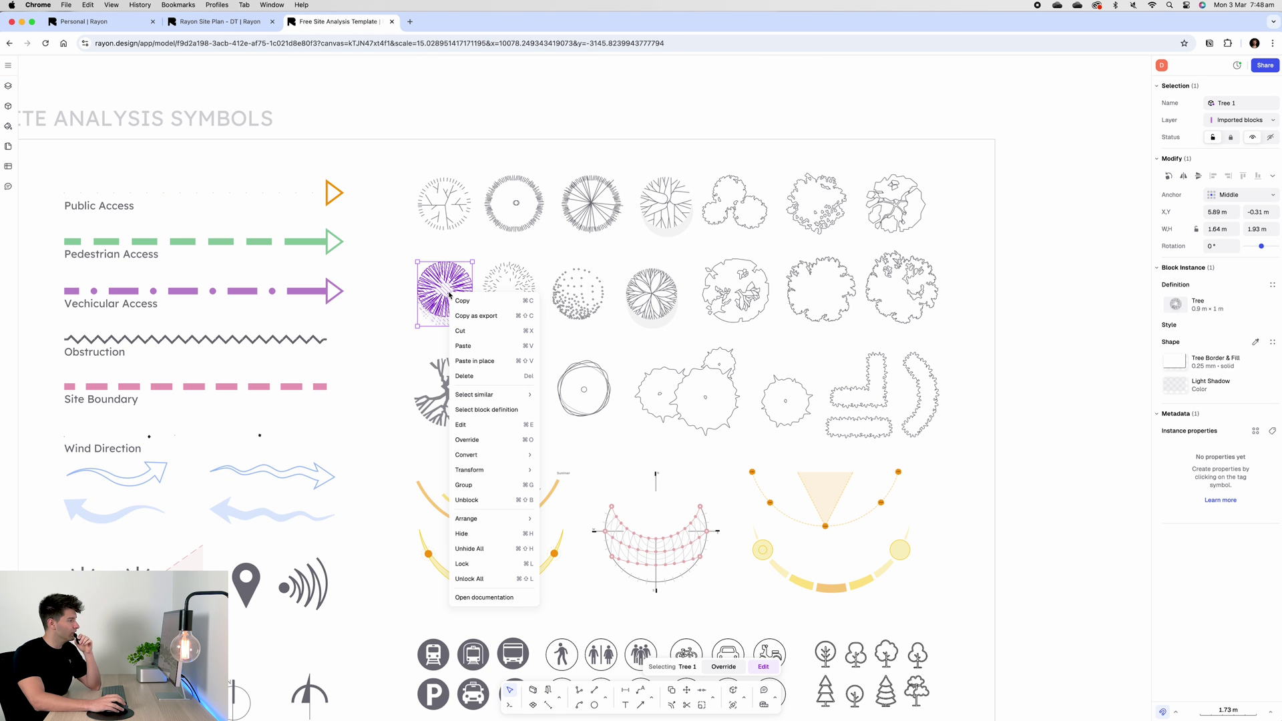
pyautogui.click(474, 317)
pyautogui.press('super+2')
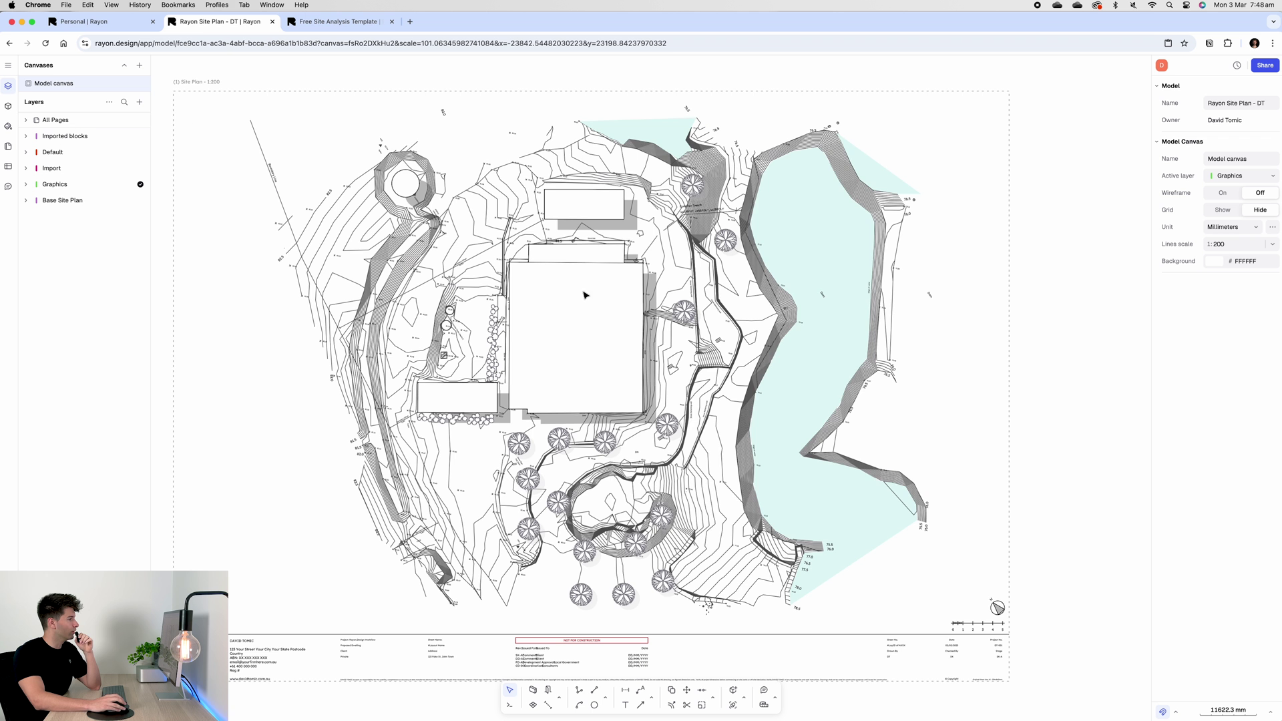
pyautogui.rightClick(944, 465)
pyautogui.click(979, 533)
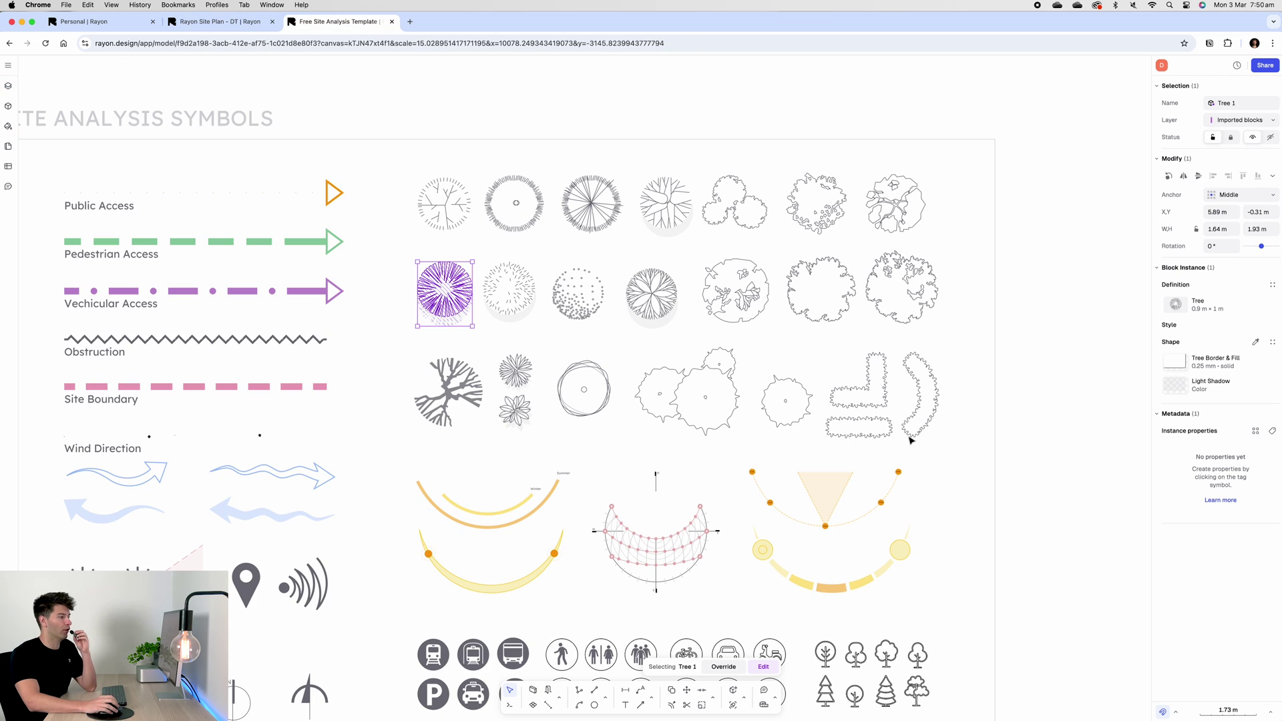
# Bring bush symbols from the template into the site plan and line them along the wall beside the raised concrete tanks
pyautogui.click(925, 397)
pyautogui.scroll(3, 922, 410)
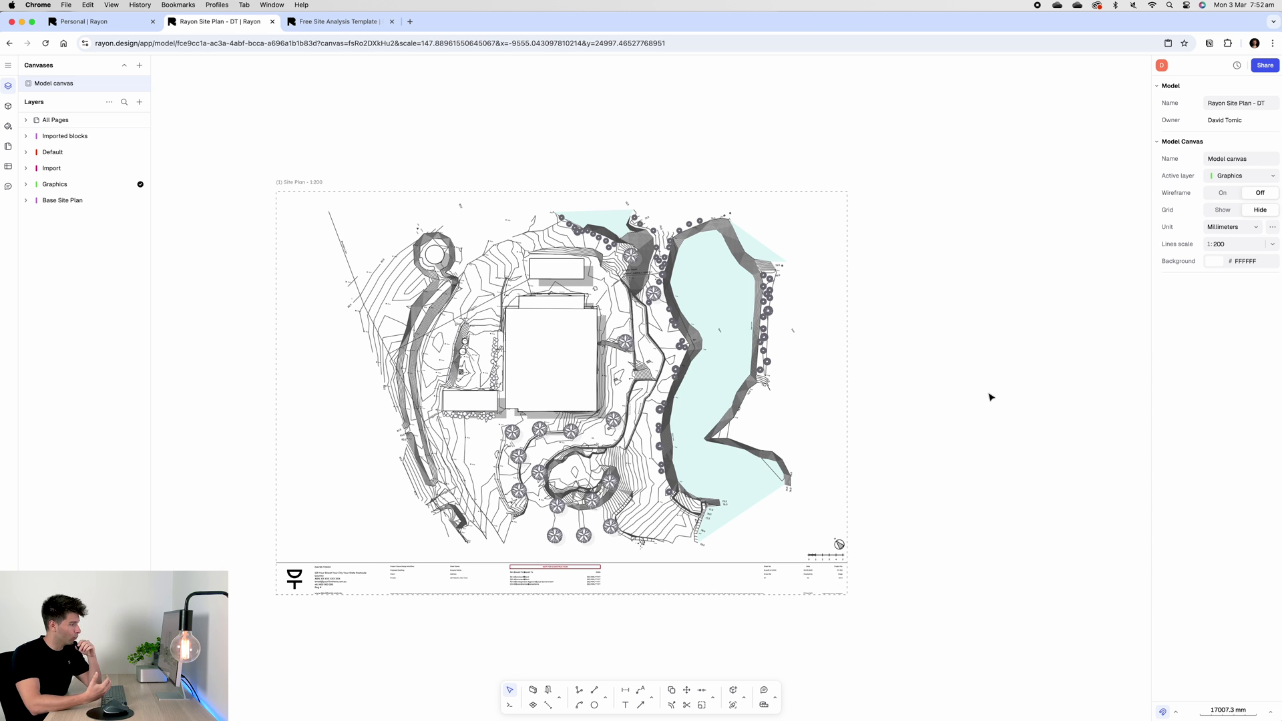
pyautogui.scroll(5, 990, 397)
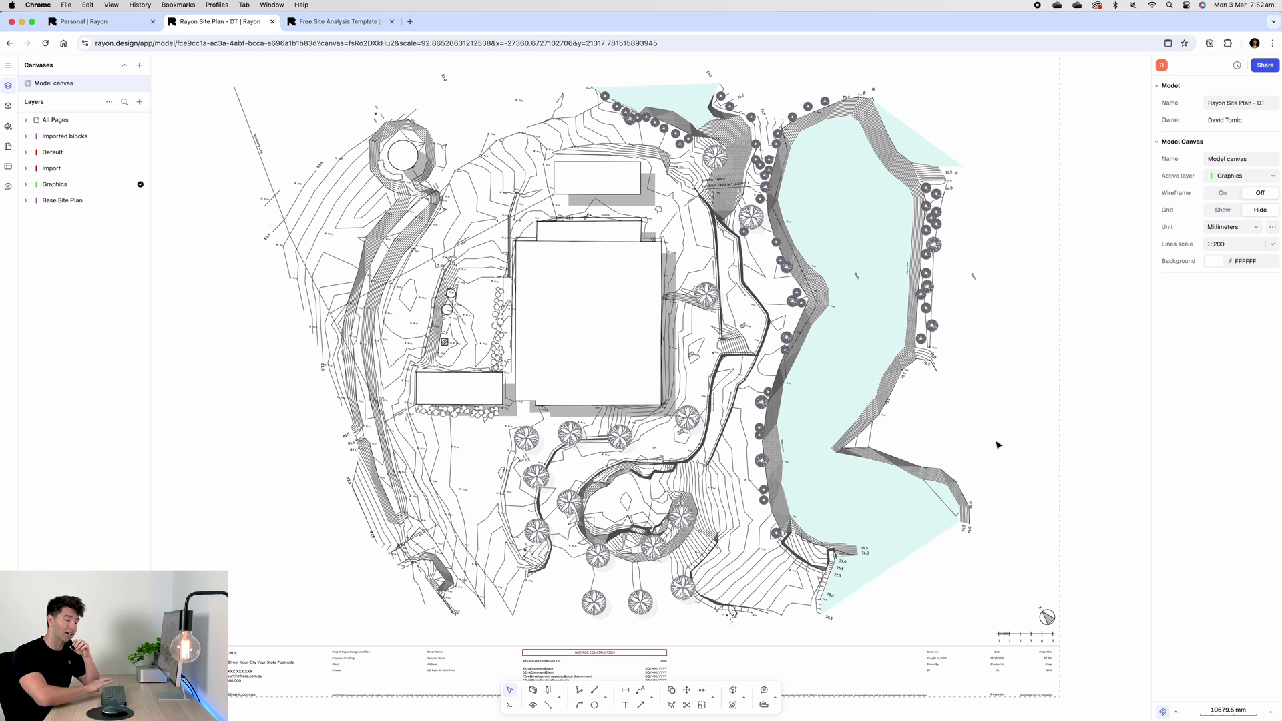
# Trace the paved area around the buildings and the long winding footpath as filled path shapes in Hatch Style on the Graphics layer
pyautogui.click(579, 690)
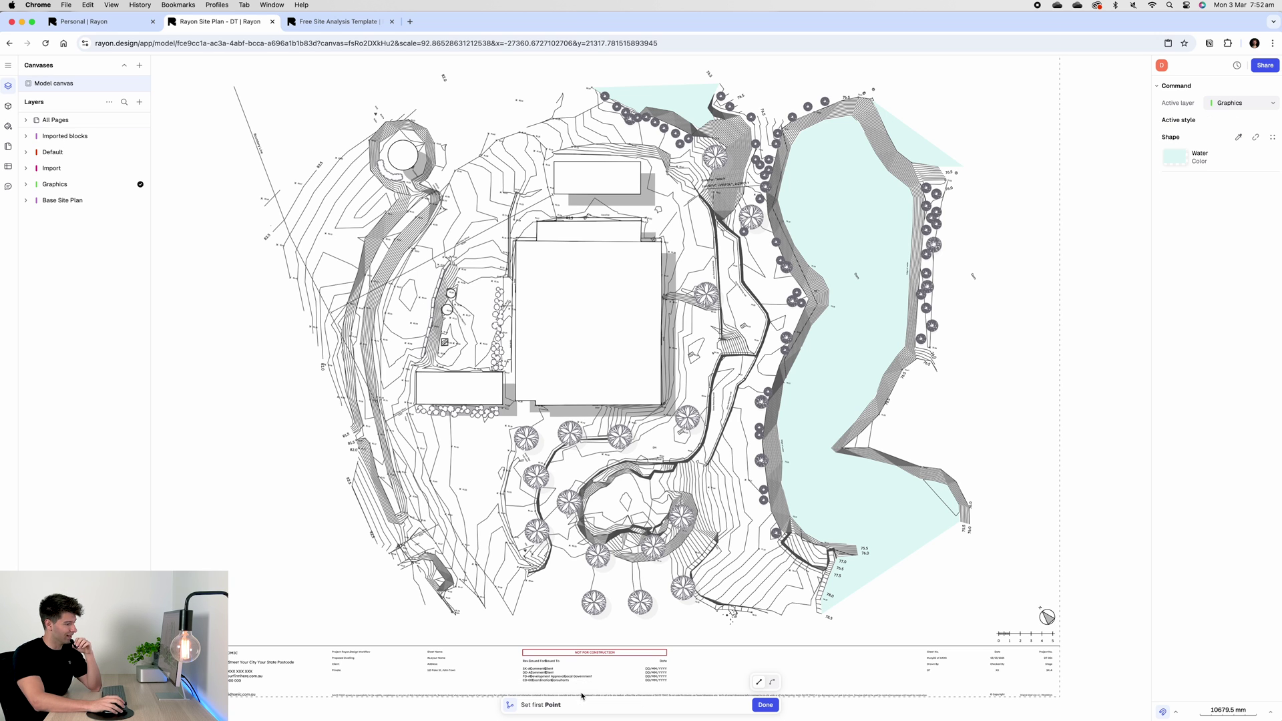
pyautogui.click(1207, 161)
pyautogui.scroll(-2, 1108, 327)
pyautogui.click(1104, 346)
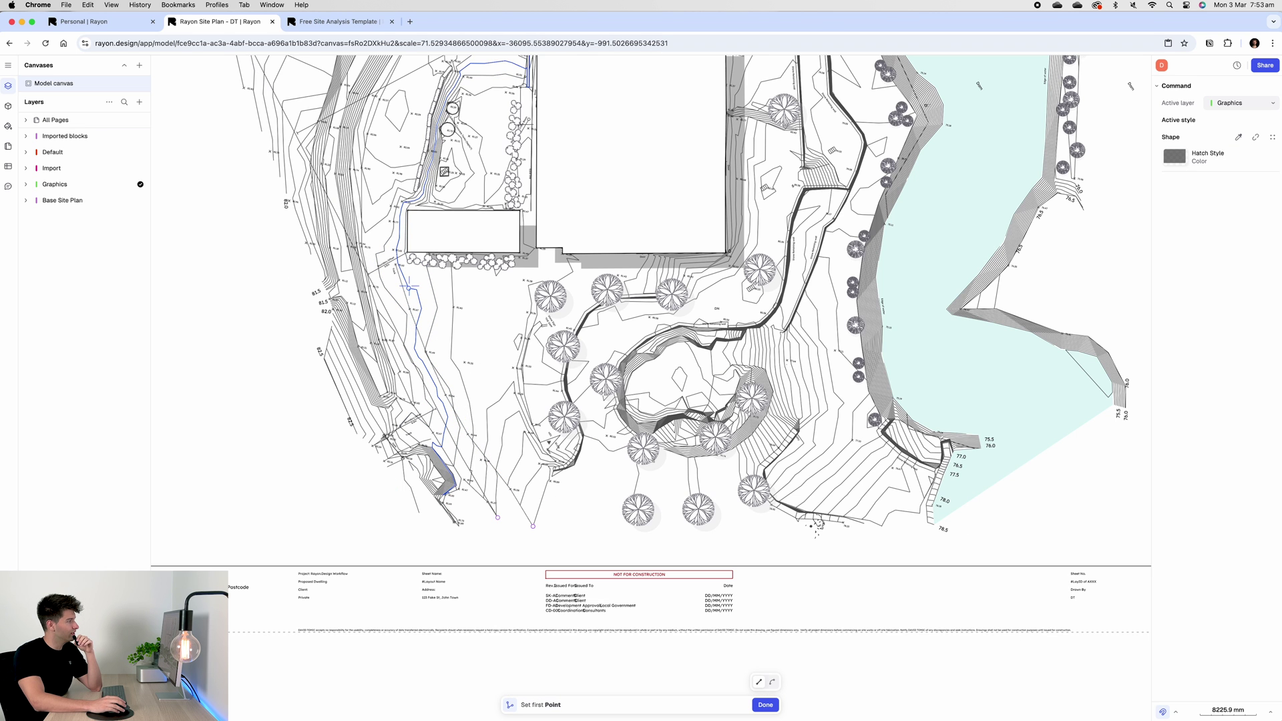
pyautogui.moveTo(455, 372); pyautogui.dragTo(468, 439, button='middle')
pyautogui.scroll(-1, 469, 440)
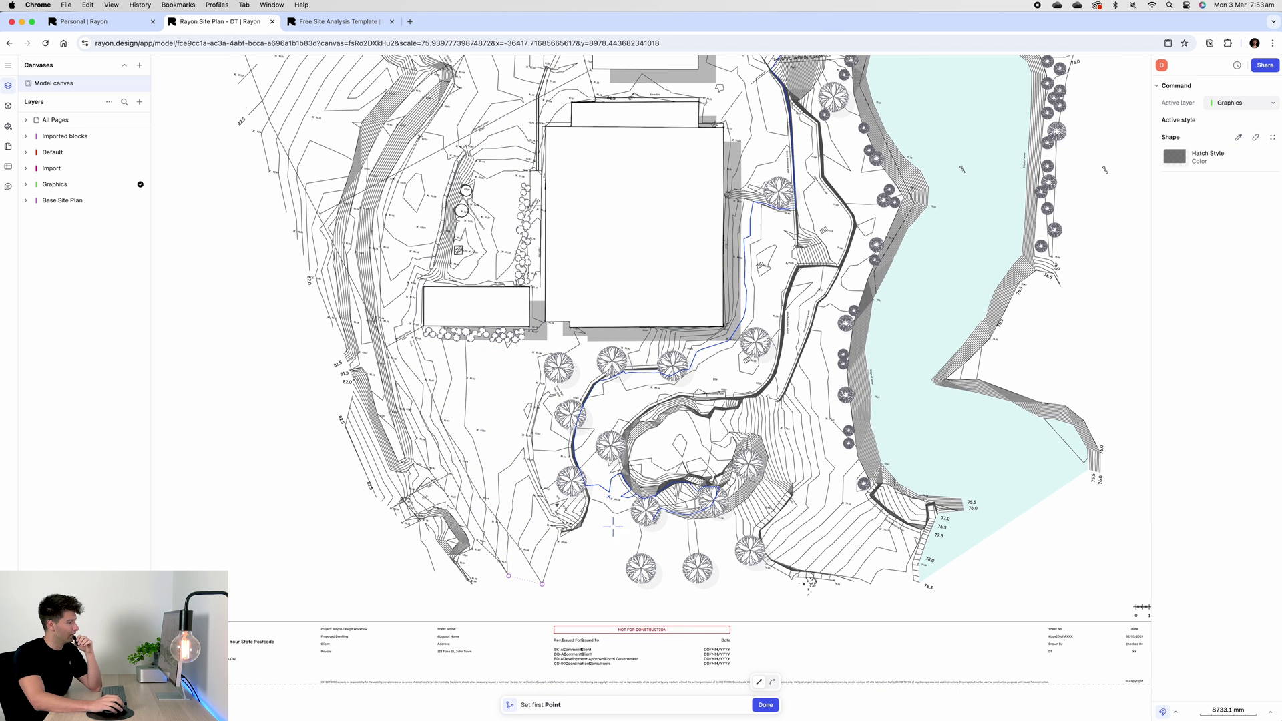
pyautogui.moveTo(405, 154); pyautogui.dragTo(411, 170, button='middle')
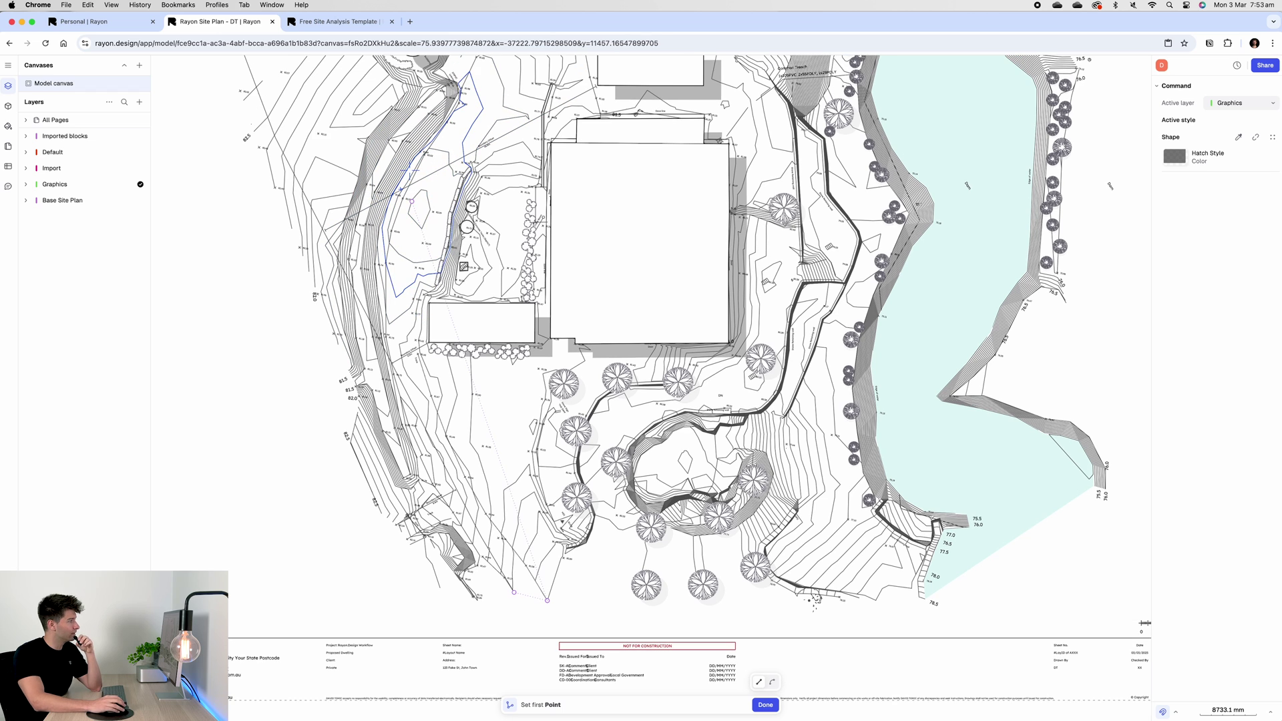
pyautogui.scroll(5, 448, 147)
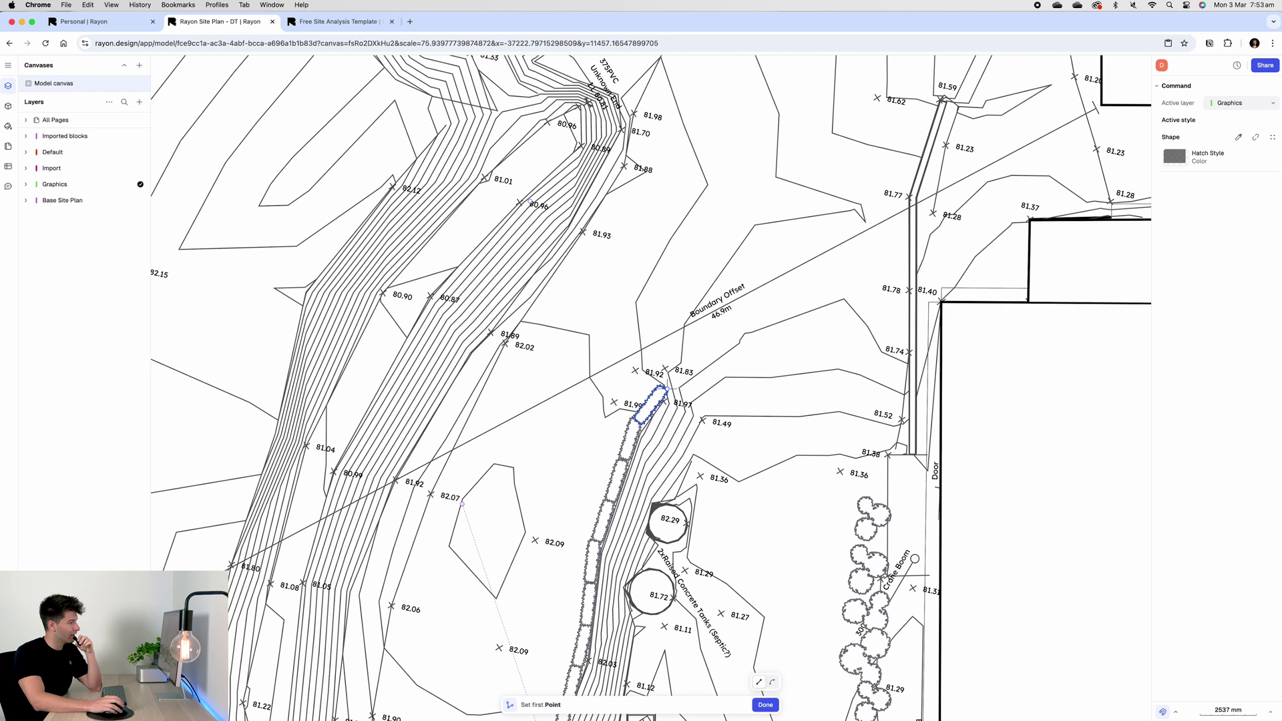
pyautogui.click(662, 383)
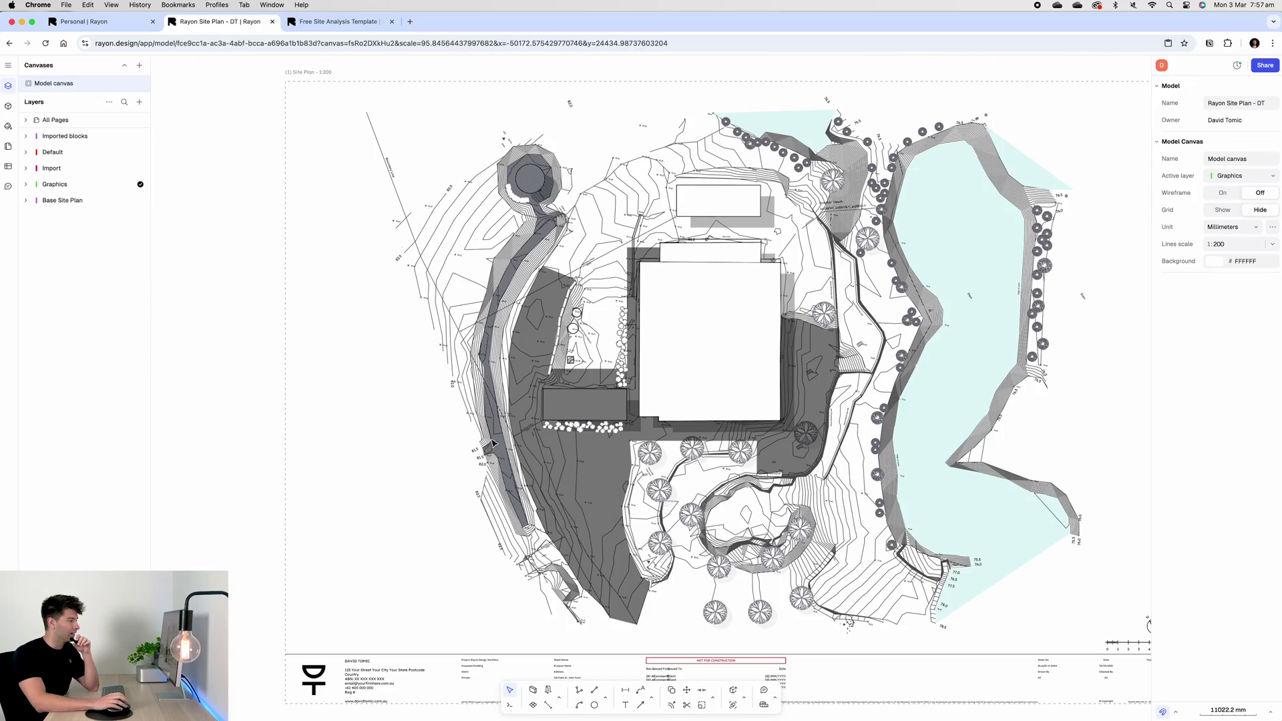
# Restyle both traced paved shapes with a Footpaths style that has a solid pale fill and a light 0.05 mm stroke
pyautogui.scroll(1, 494, 446)
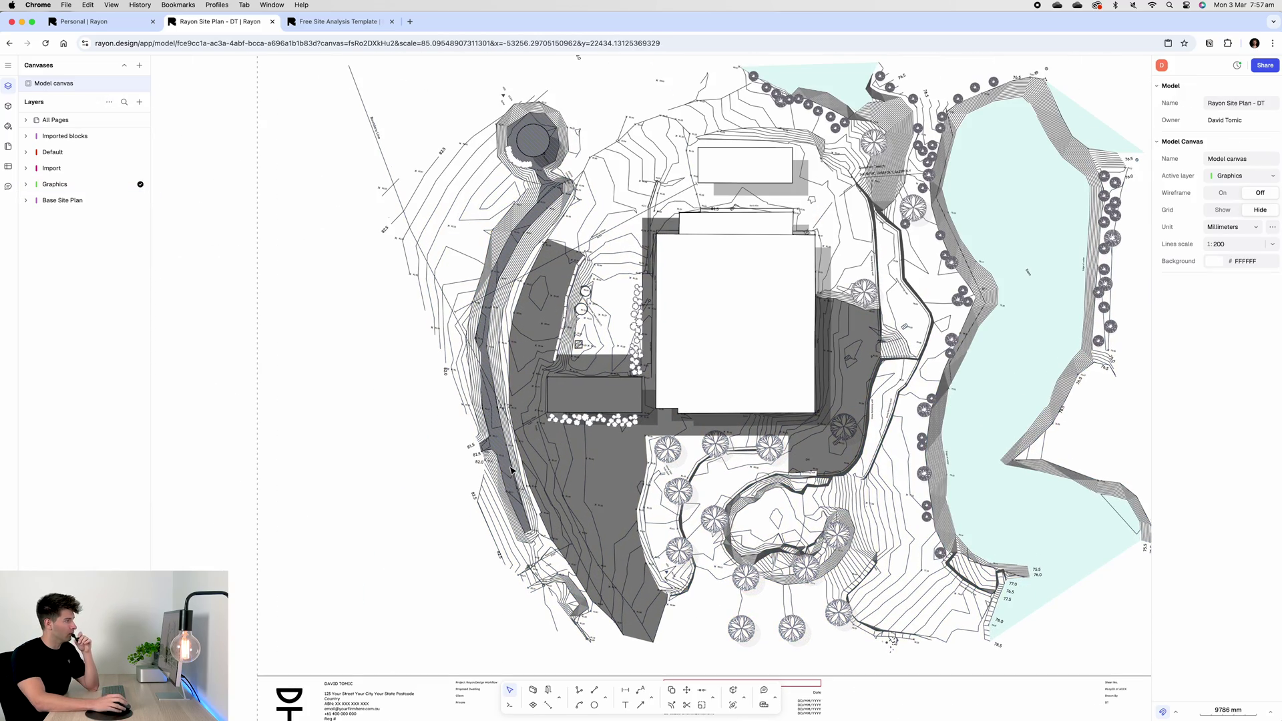
pyautogui.scroll(3, 541, 164)
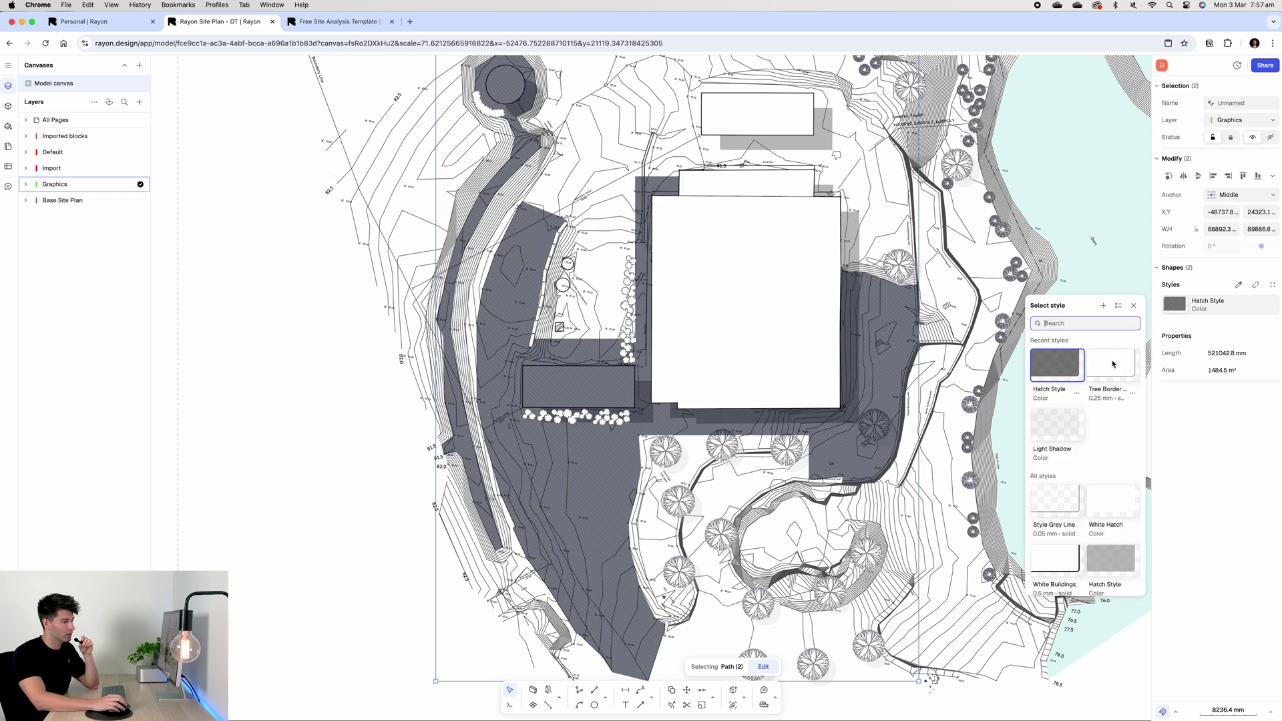
pyautogui.click(1114, 366)
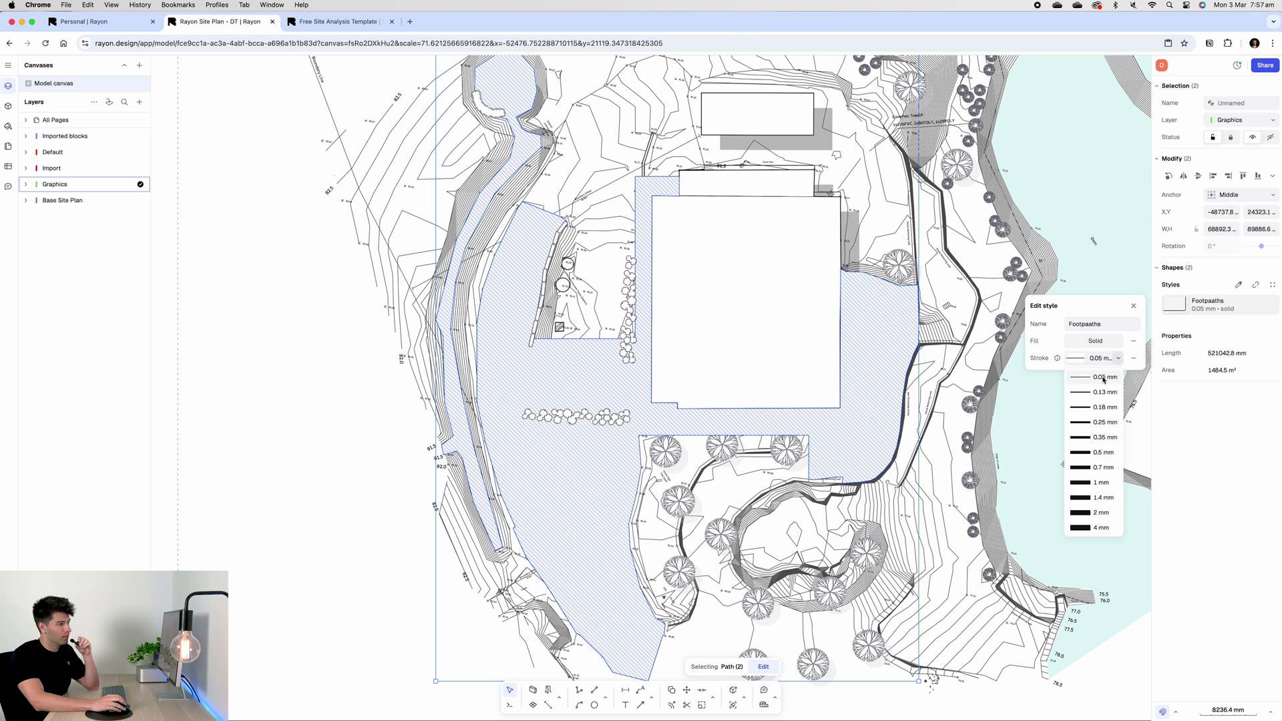
pyautogui.click(1103, 379)
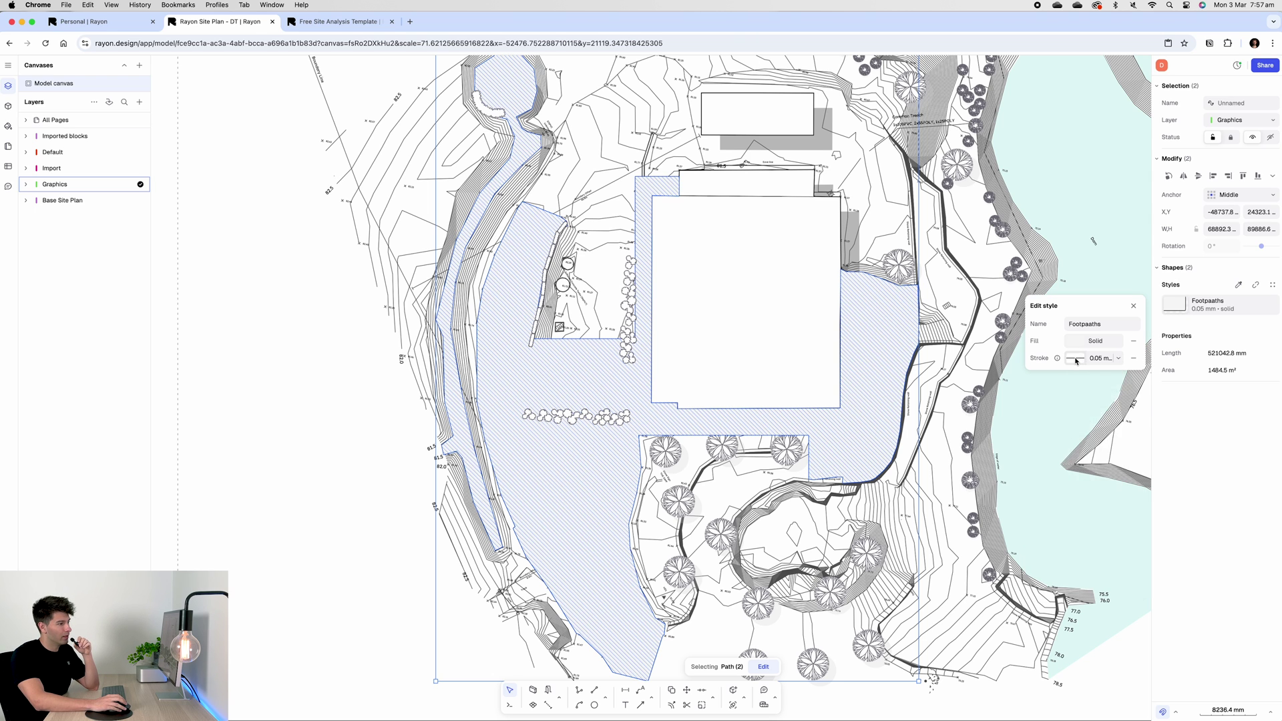
pyautogui.click(1078, 360)
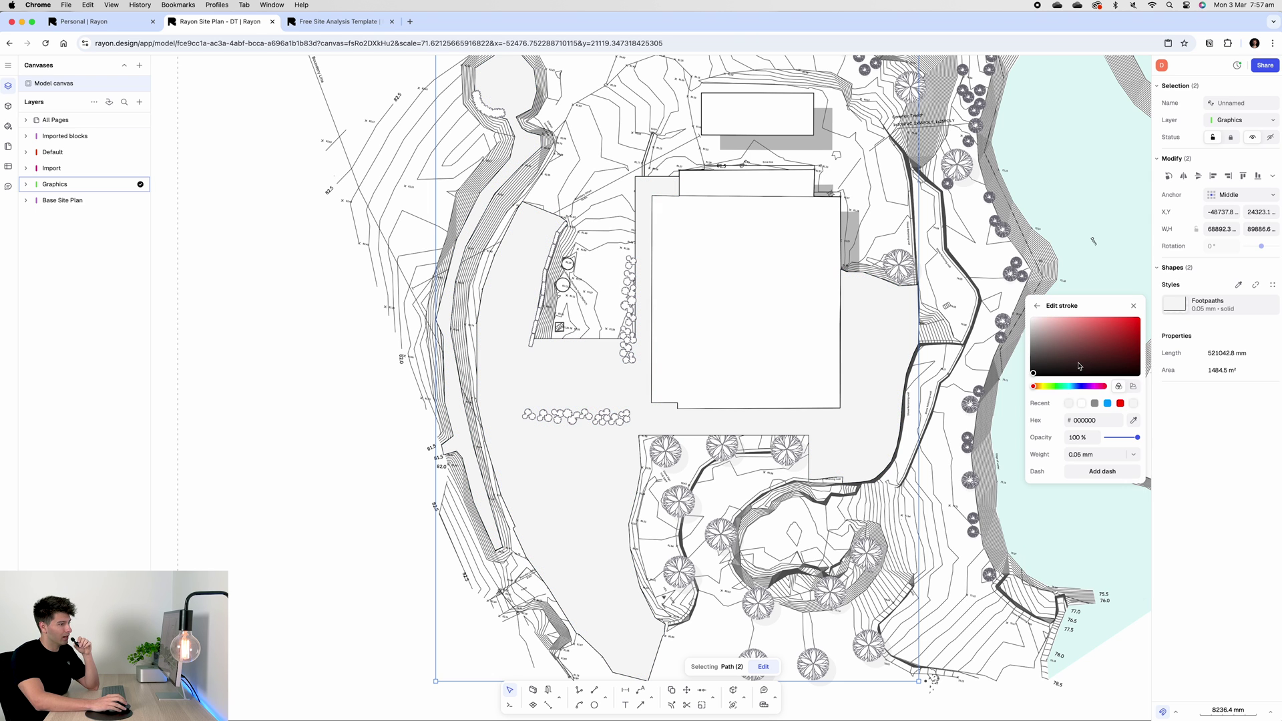
pyautogui.click(1081, 404)
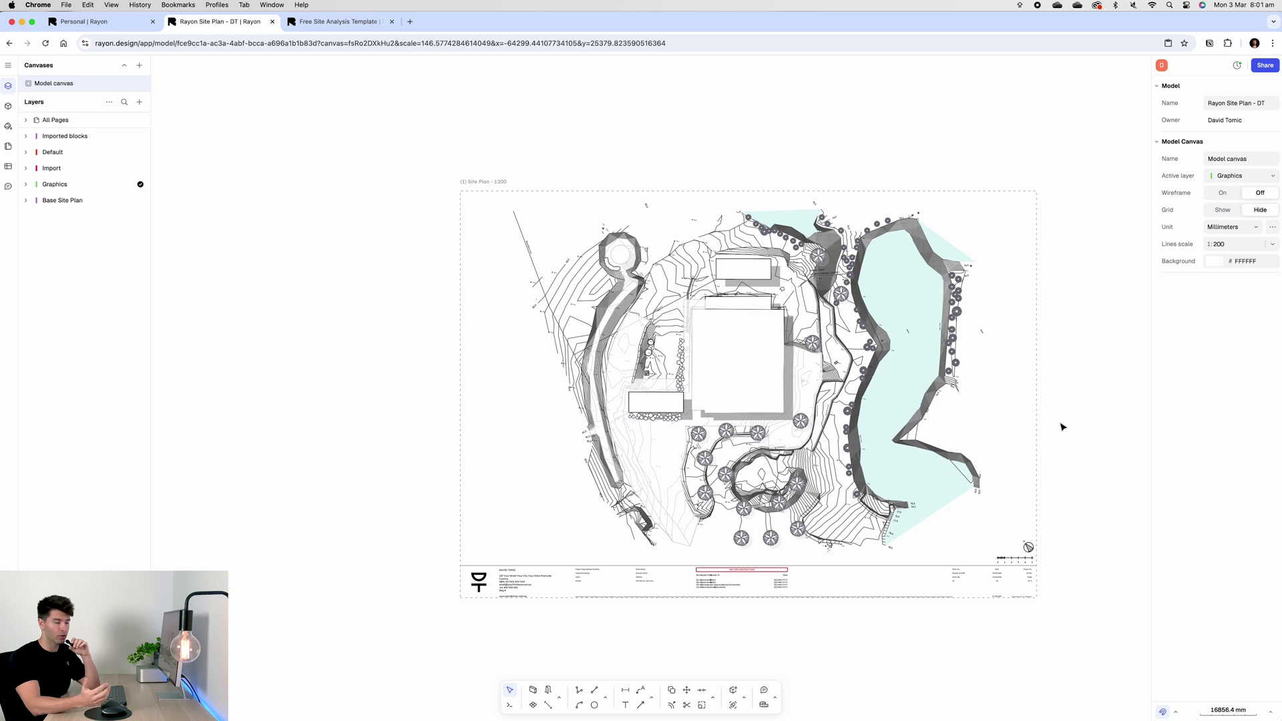
# Draw a closed pale grey ground shape around the sheet frame above the title block, behind the site graphics
pyautogui.scroll(3, 1051, 420)
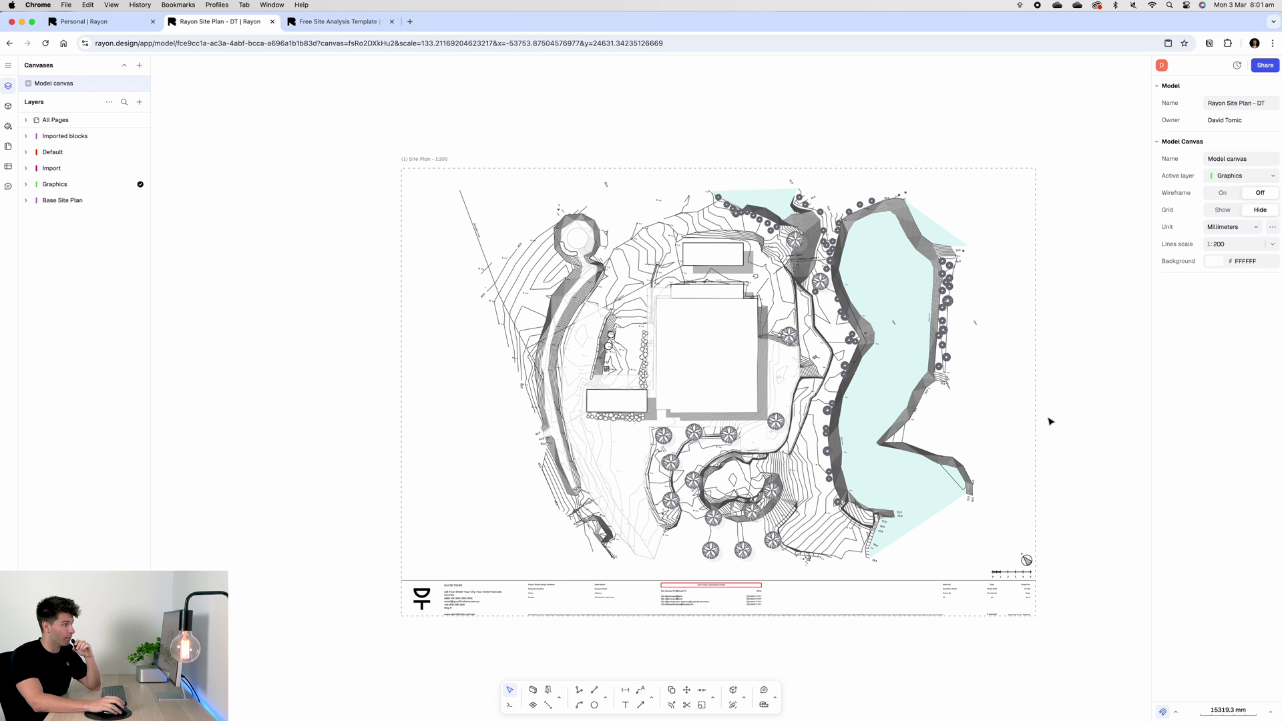
pyautogui.moveTo(1048, 418); pyautogui.dragTo(978, 417, button='middle')
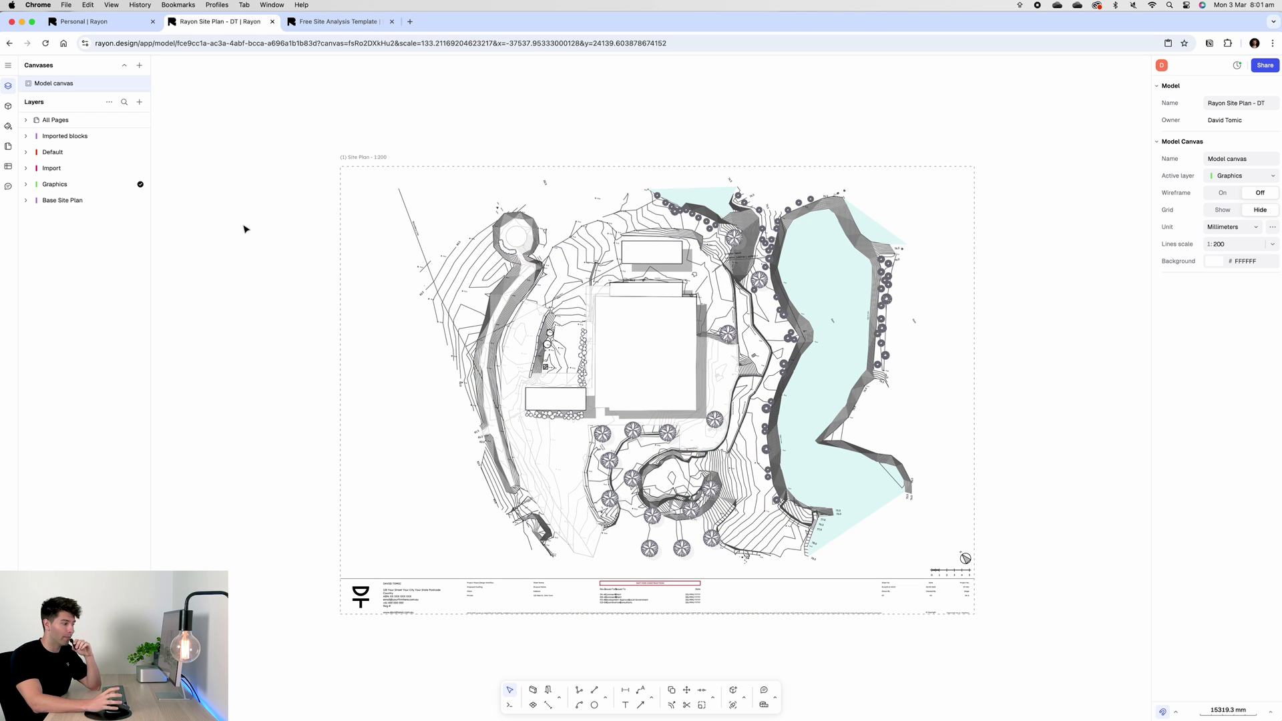
pyautogui.click(579, 690)
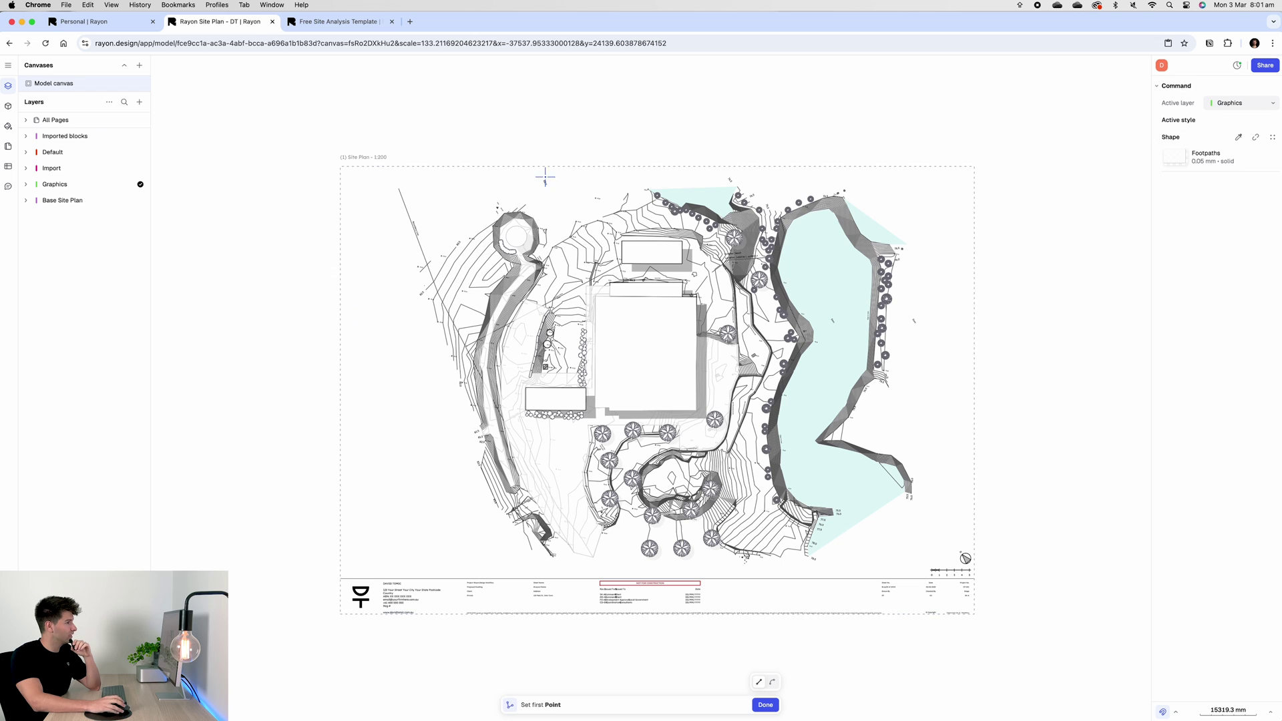
pyautogui.click(340, 166)
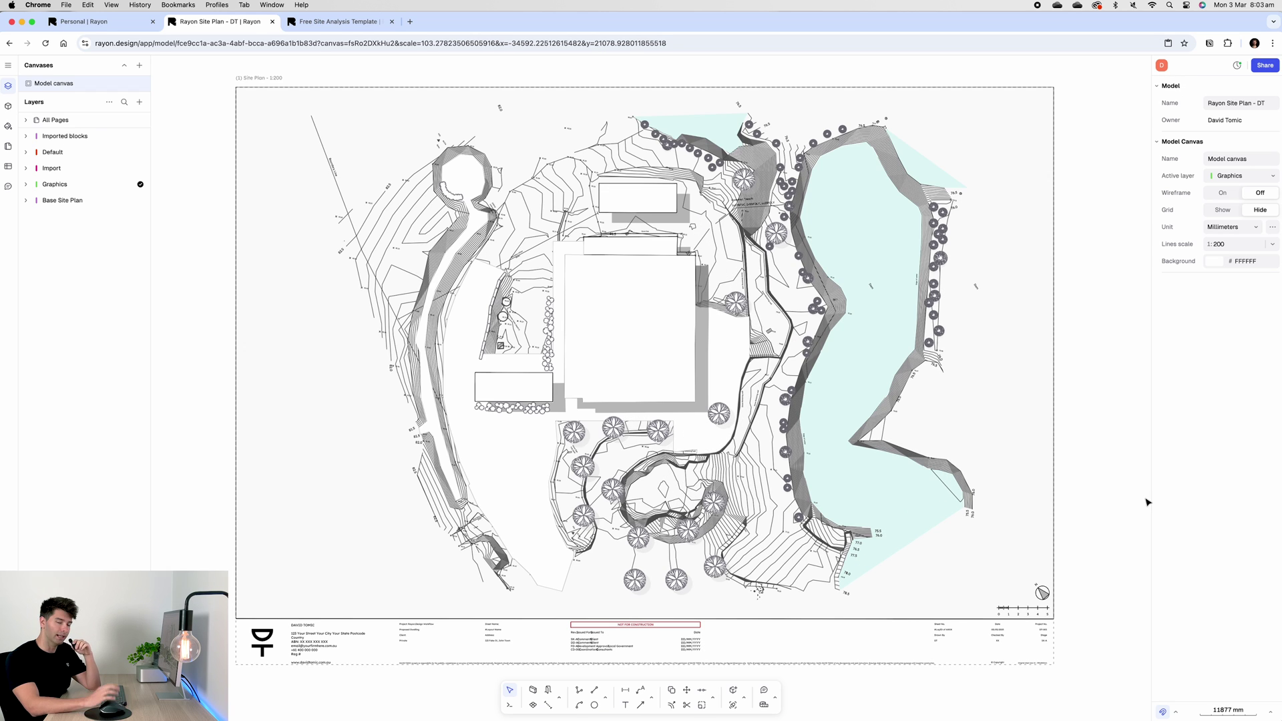
pyautogui.click(523, 487)
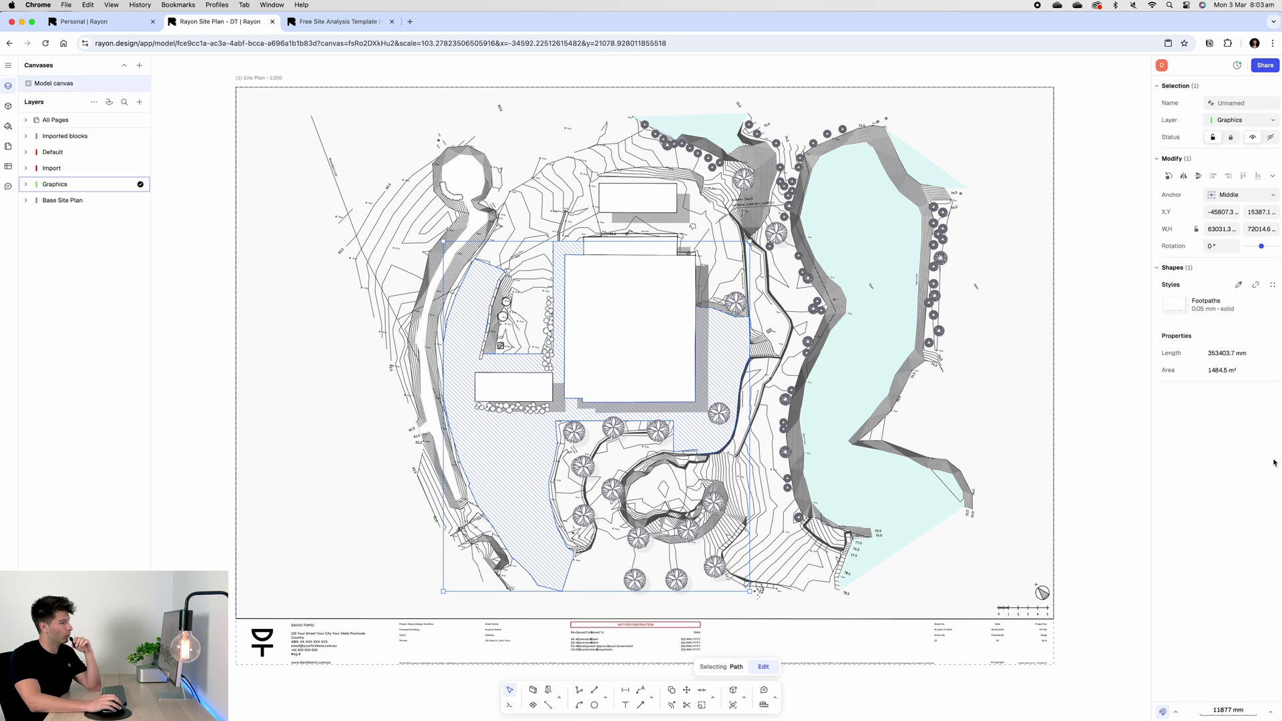
pyautogui.click(1101, 462)
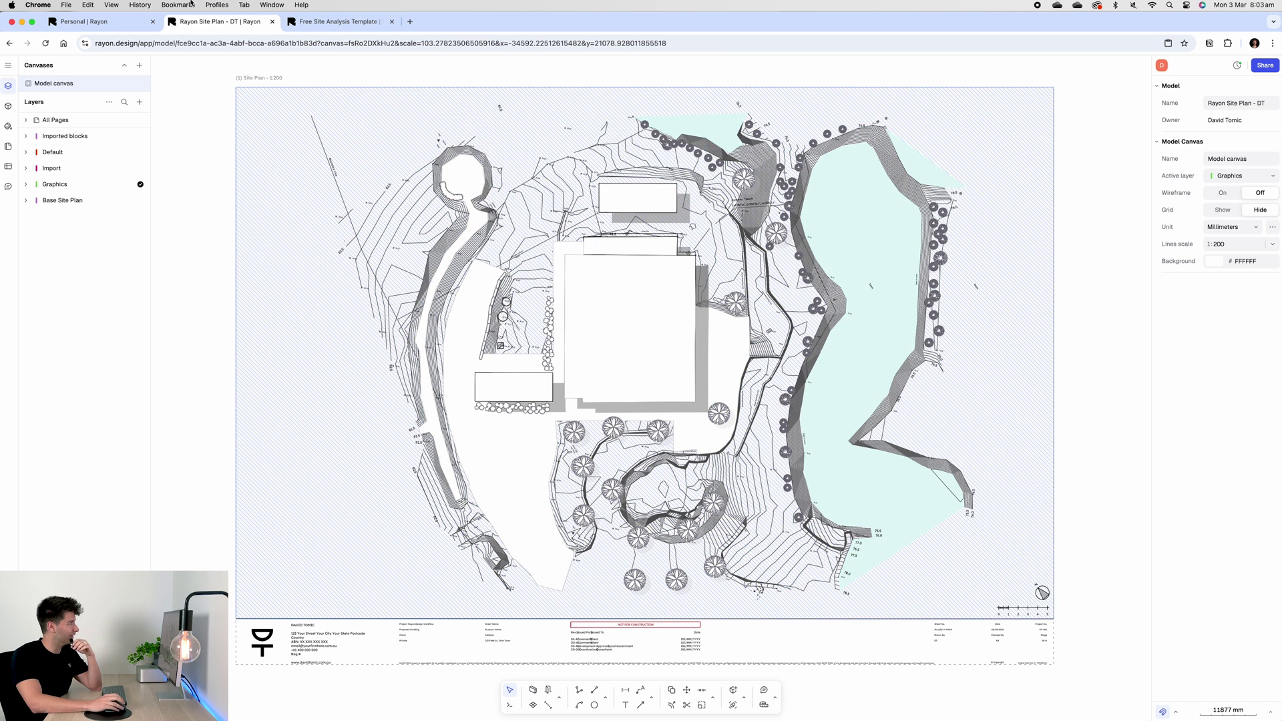
# Copy the Parking icon from the Free Site Analysis Template and paste it onto the paved area below the small rectangular building
pyautogui.click(337, 21)
pyautogui.scroll(-5, 498, 374)
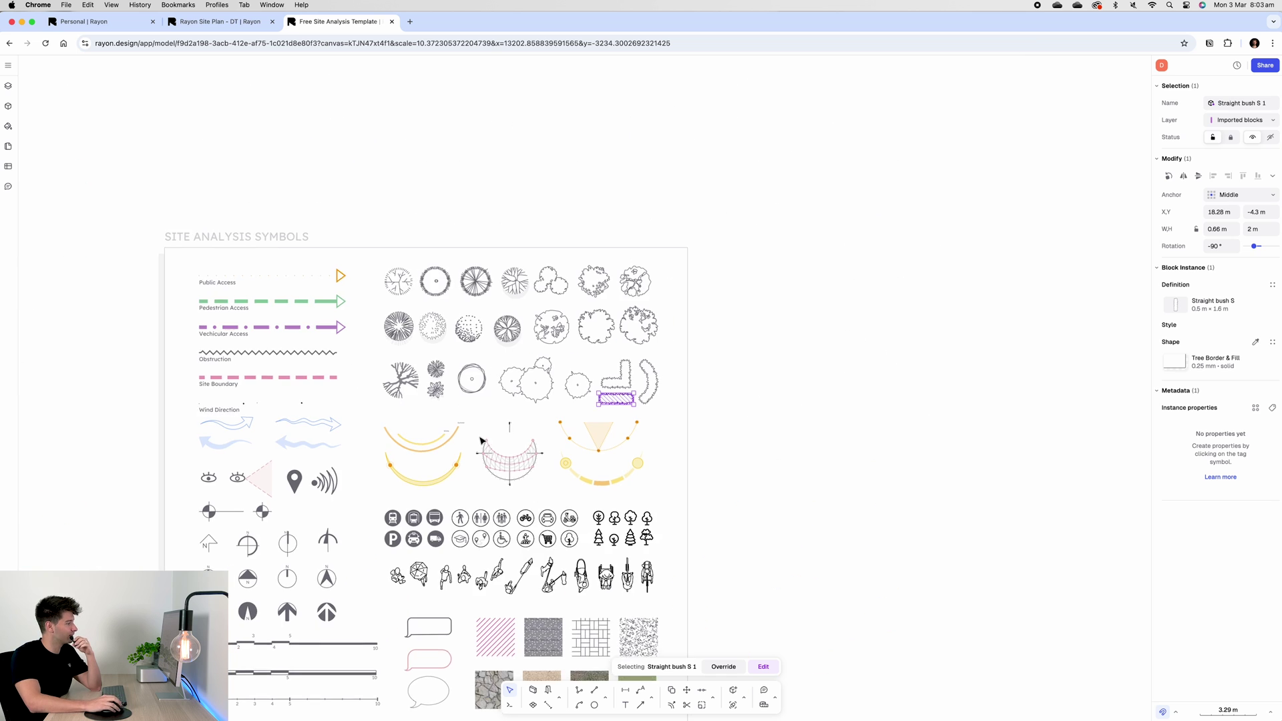
pyautogui.scroll(2, 394, 538)
pyautogui.moveTo(387, 536); pyautogui.dragTo(492, 379, button='middle')
pyautogui.click(493, 380)
pyautogui.click(239, 22)
pyautogui.press('super+v')
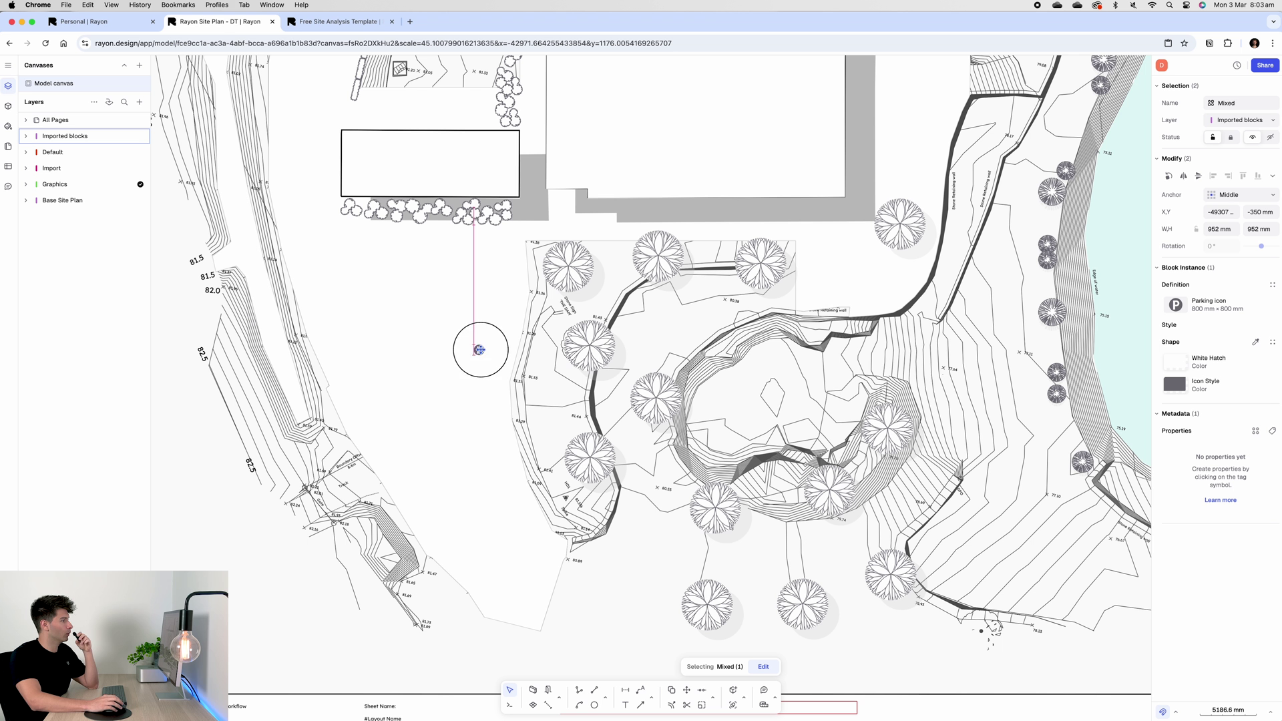
# Enlarge the Parking icon to about 1494 mm square and place a copy on the paved strip beside the retaining wall above the small rectangular building
pyautogui.moveTo(486, 400)
pyautogui.mouseDown()
pyautogui.moveTo(480, 374)
pyautogui.moveTo(504, 464)
pyautogui.moveTo(433, 397)
pyautogui.mouseUp()
pyautogui.scroll(-2, 461, 403)
pyautogui.moveTo(460, 403); pyautogui.dragTo(500, 465, button='middle')
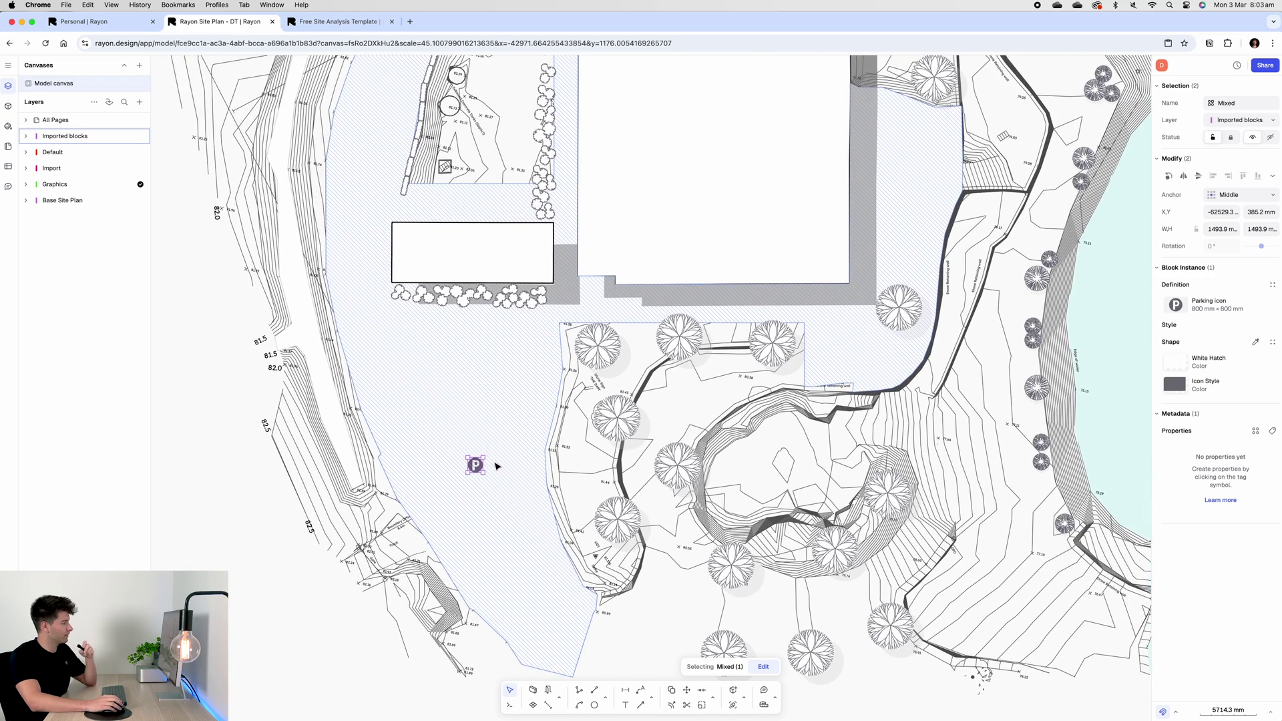
pyautogui.moveTo(412, 312); pyautogui.dragTo(408, 224)
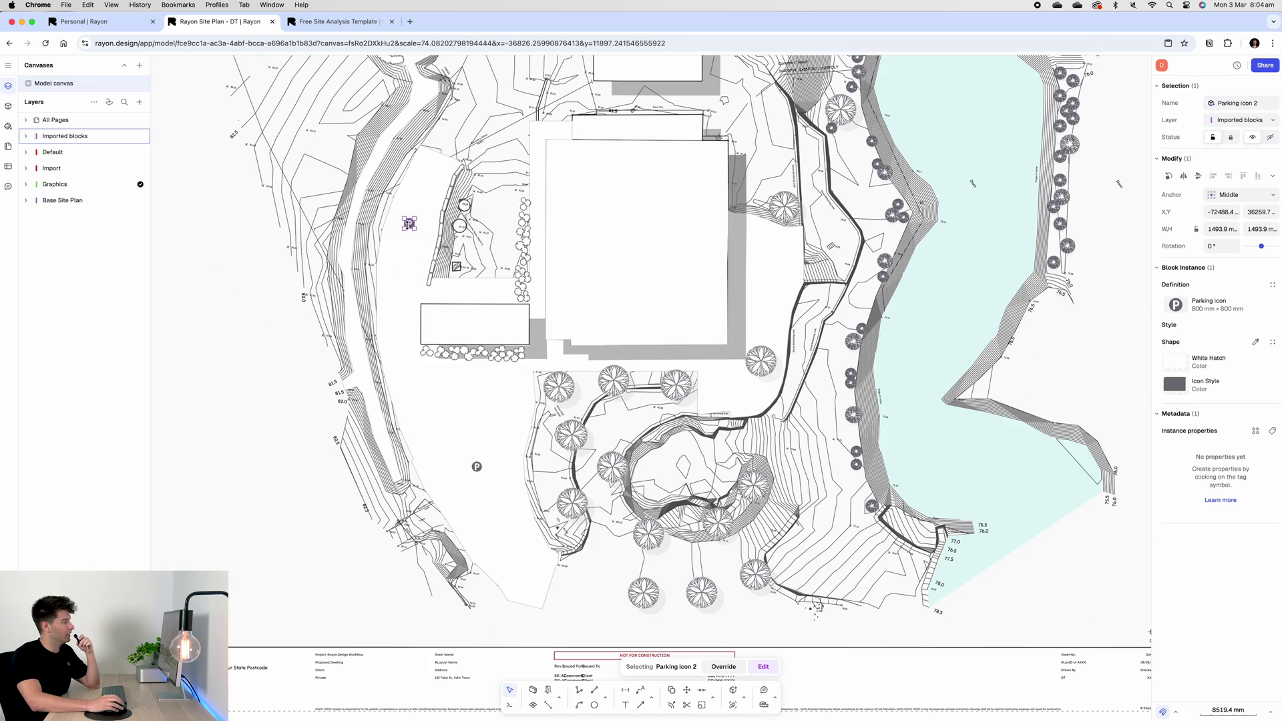
pyautogui.keyDown('ctrl'); pyautogui.scroll(3, 408, 224); pyautogui.keyUp('ctrl')
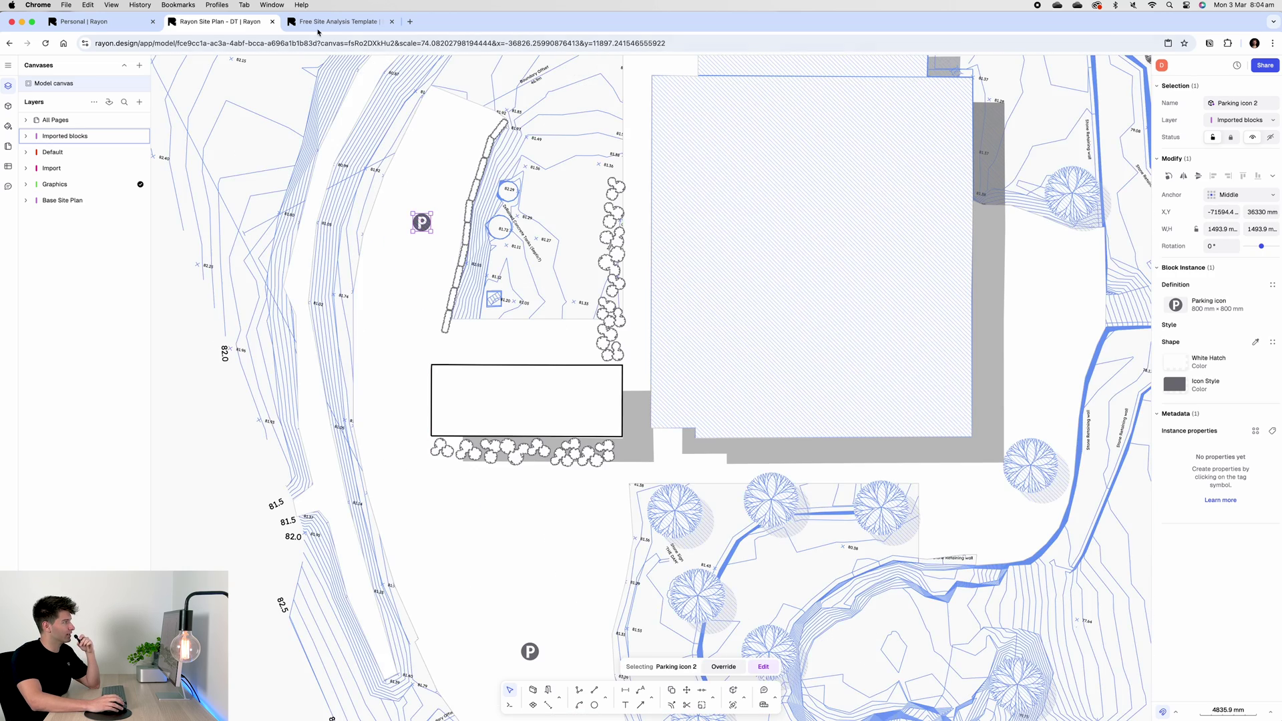
# Copy the Disabled icon from the Free Site Analysis Template and paste it onto the paving by the shrub row below the small building
pyautogui.click(337, 21)
pyautogui.keyDown('ctrl'); pyautogui.scroll(3, 608, 411); pyautogui.keyUp('ctrl')
pyautogui.click(676, 364)
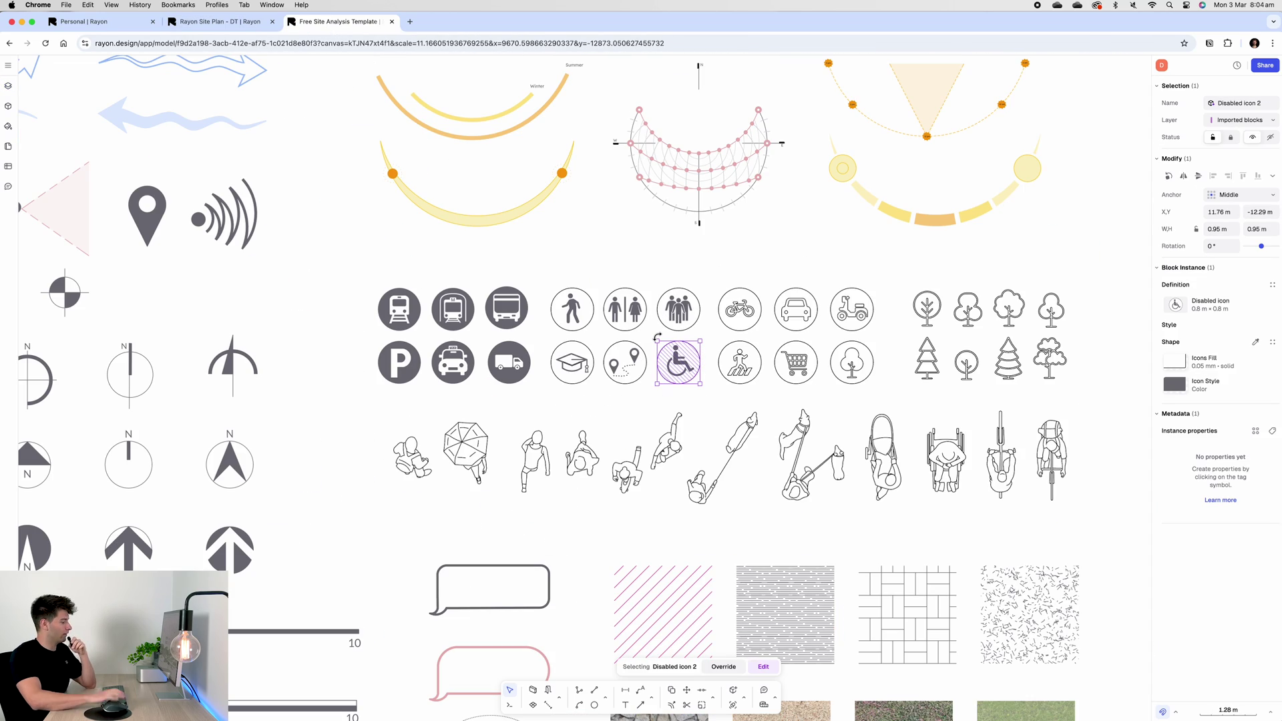
pyautogui.click(220, 22)
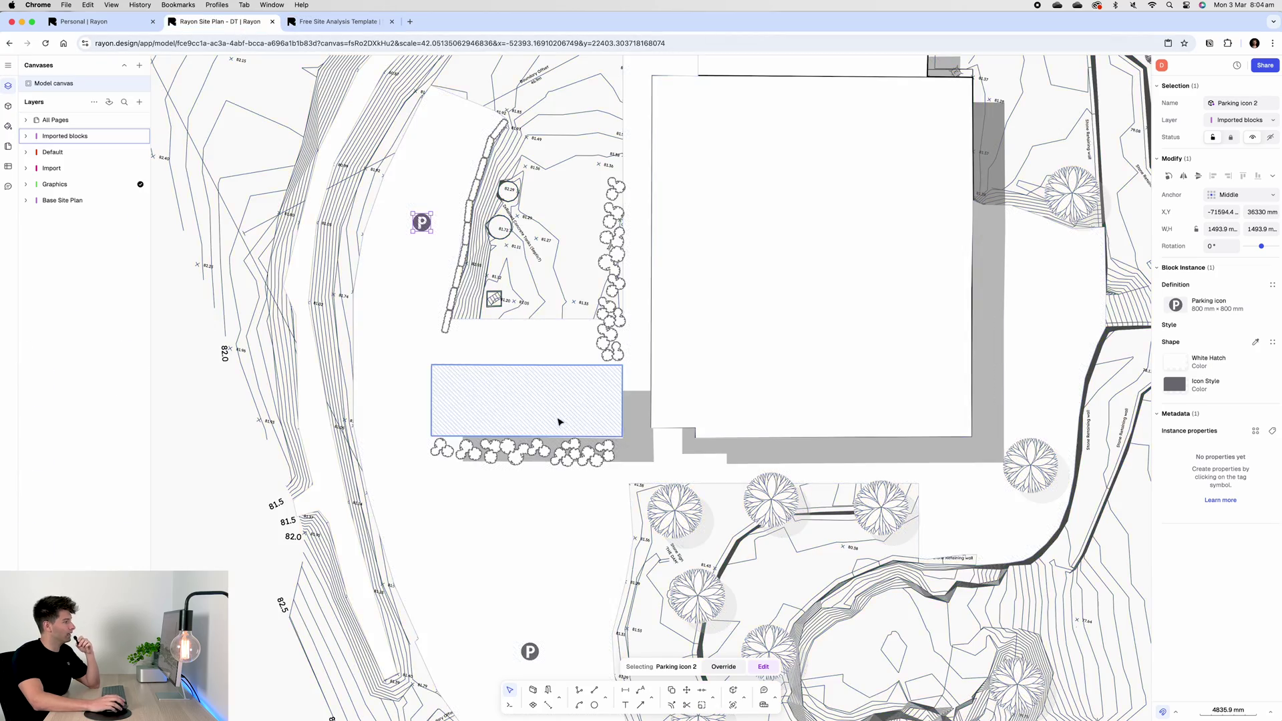
pyautogui.scroll(-3, 558, 420)
pyautogui.press('super+v')
pyautogui.click(601, 396)
# Copy the Vechicular Access dash-dot arrow from the template and return to the site plan
pyautogui.scroll(-5, 610, 441)
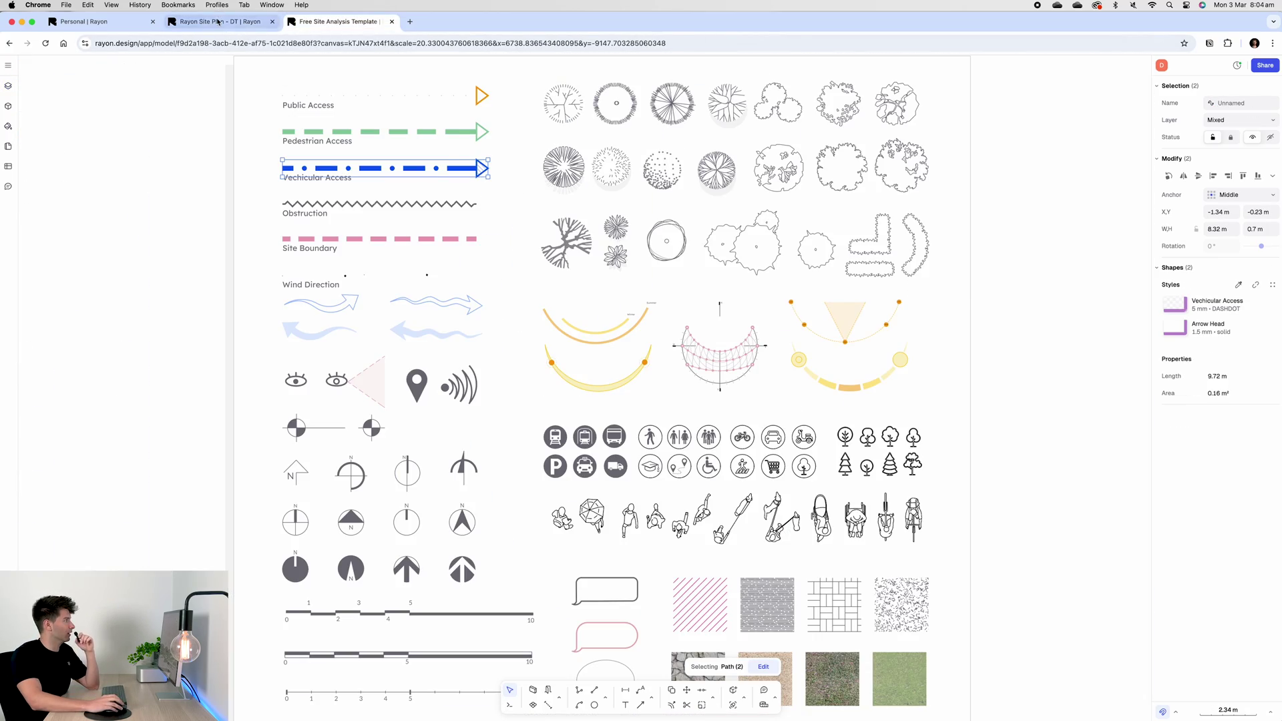
pyautogui.hotkey('ctrl', 'shift', 'Tab')
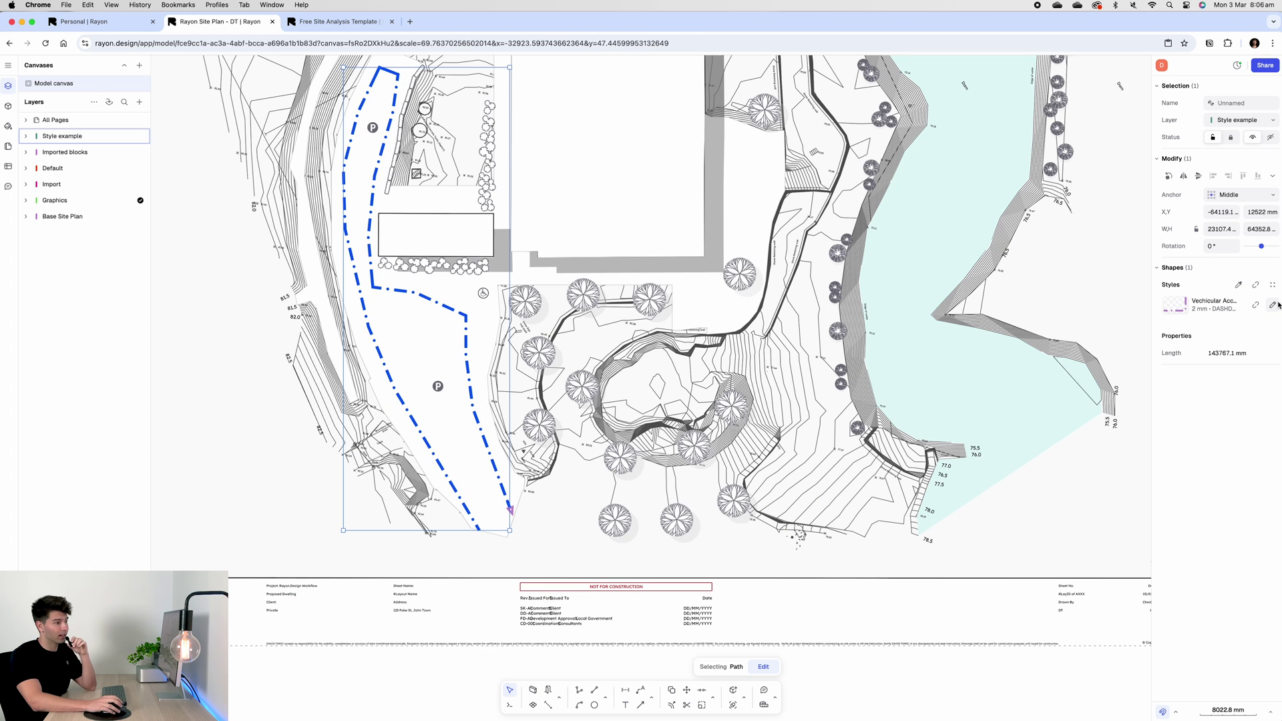
# Try a grey stroke colour for the Vechicular Access style on the driveway route, comparing it by undoing and redoing the change
pyautogui.click(1274, 305)
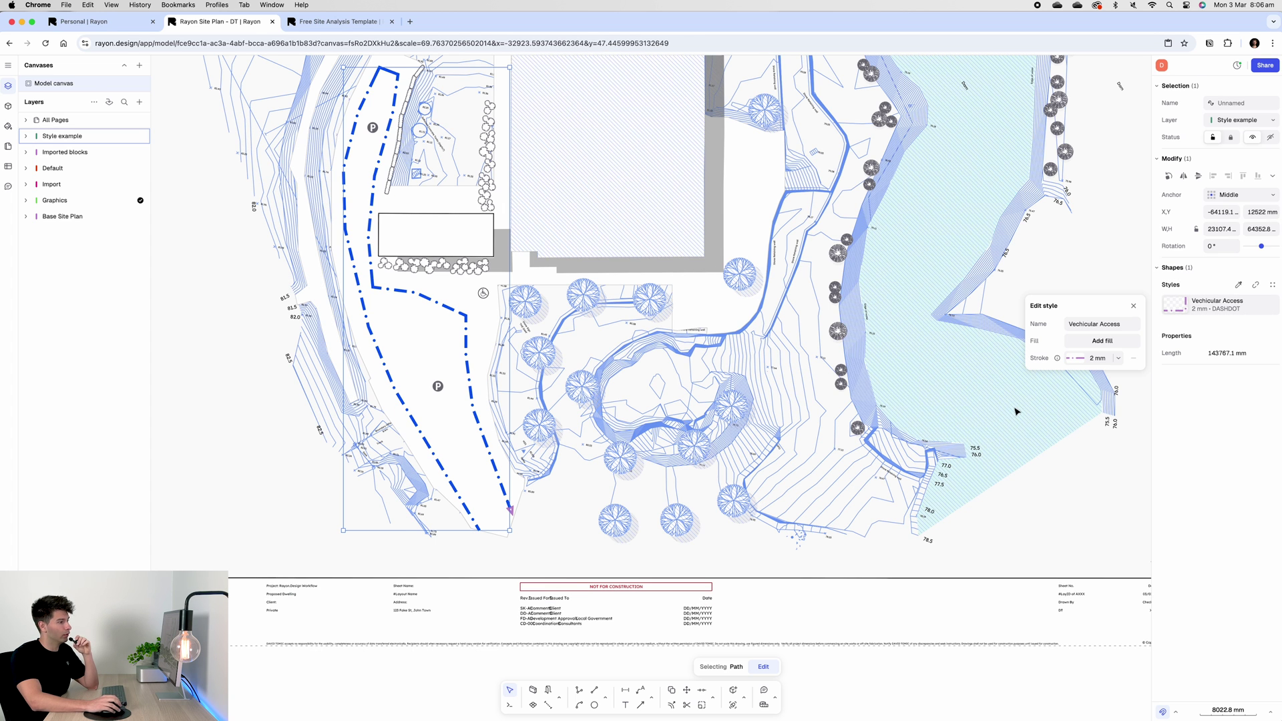
pyautogui.click(1085, 359)
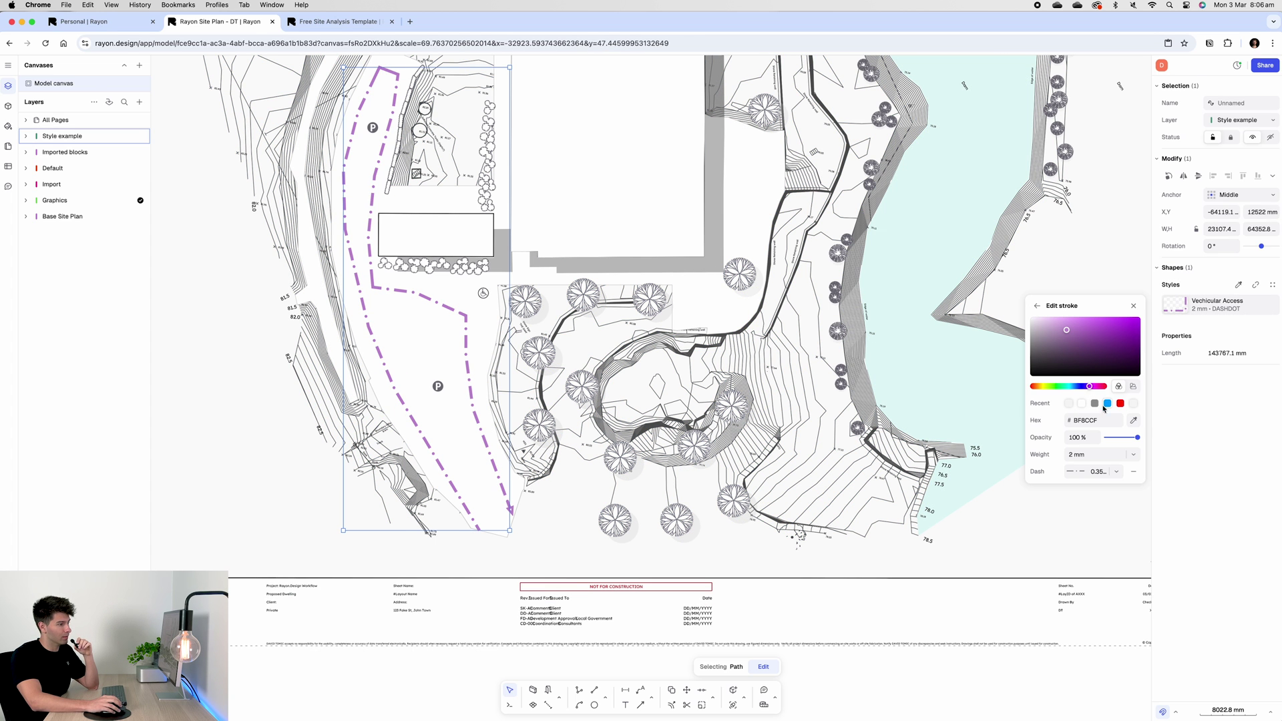
pyautogui.click(1095, 404)
pyautogui.click(486, 610)
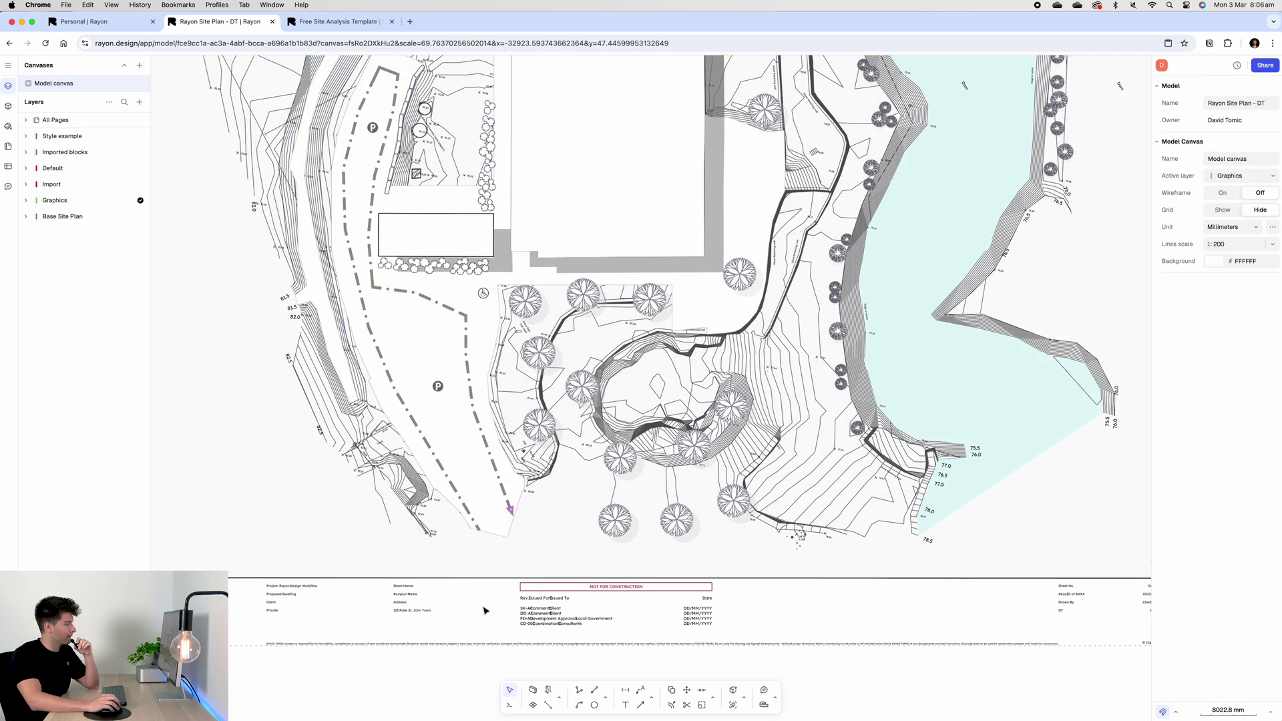
pyautogui.keyDown('ctrl'); pyautogui.scroll(-2, 489, 574); pyautogui.keyUp('ctrl')
pyautogui.press('super+z')
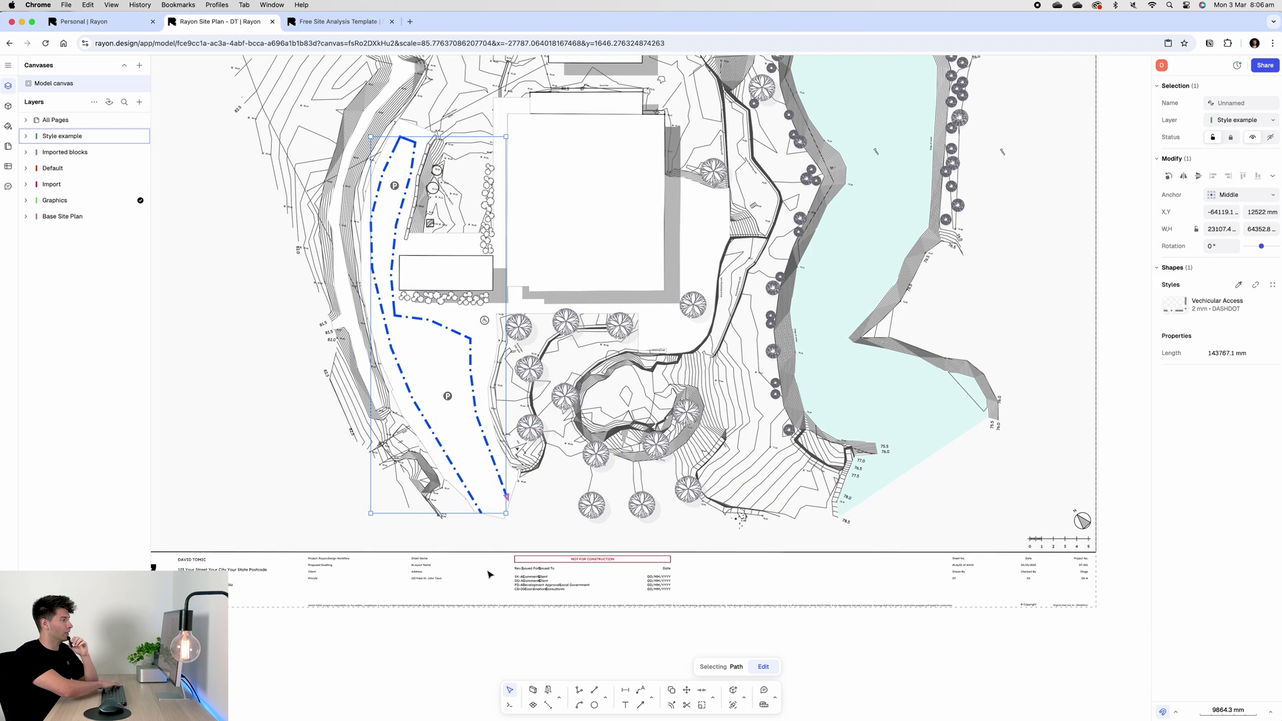
pyautogui.press('super+shift+z')
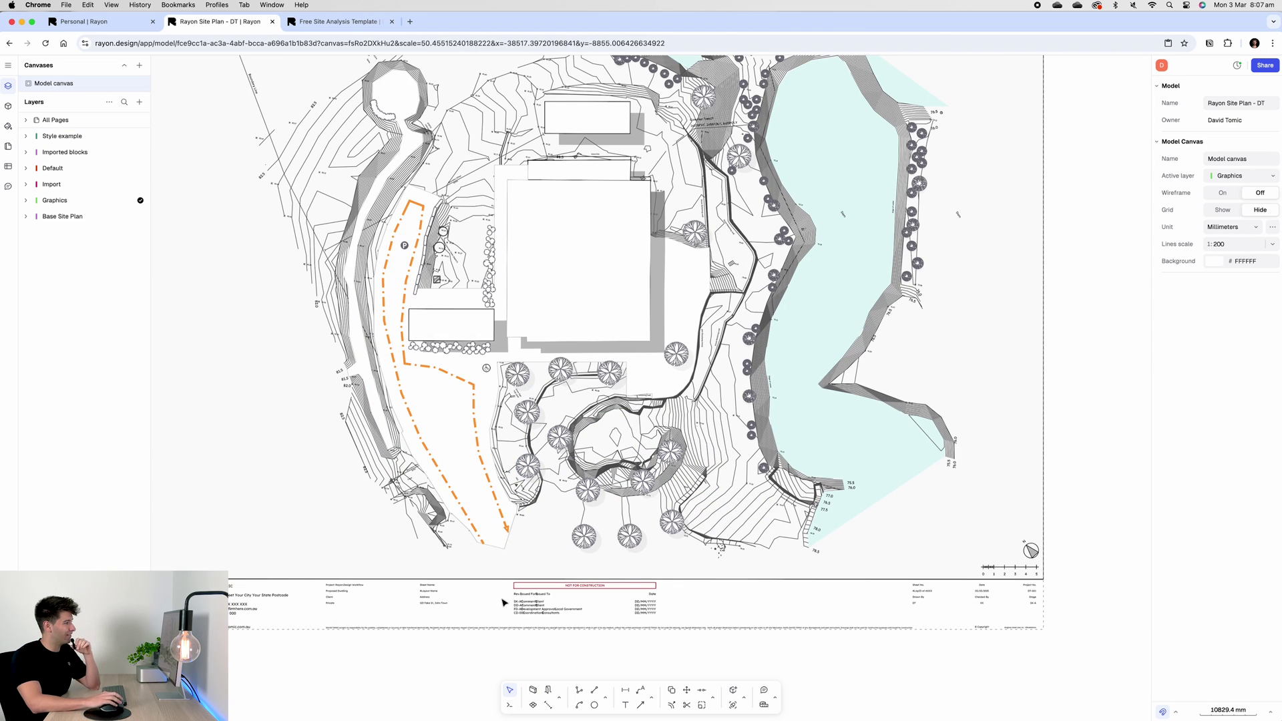
# Copy the Pedestrian Access dashed arrow from the Free Site Analysis Template and return to the site plan
pyautogui.click(338, 21)
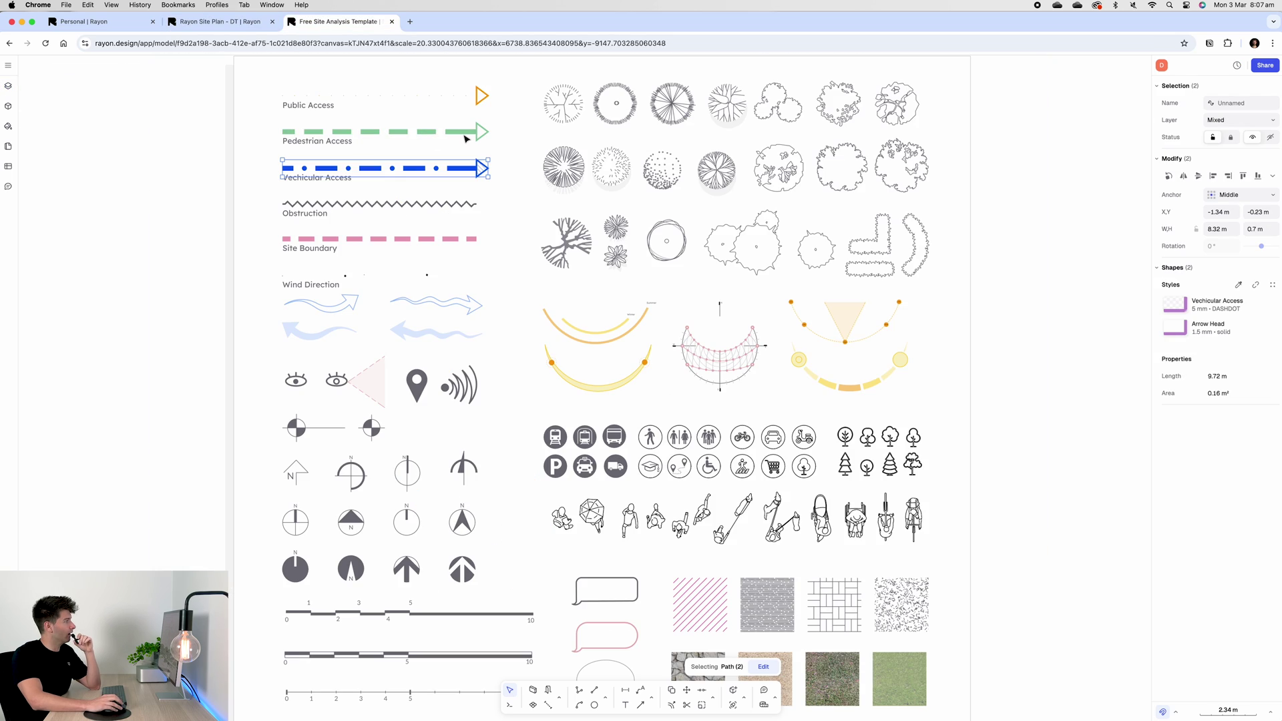
pyautogui.moveTo(502, 110); pyautogui.dragTo(437, 135)
pyautogui.rightClick(436, 133)
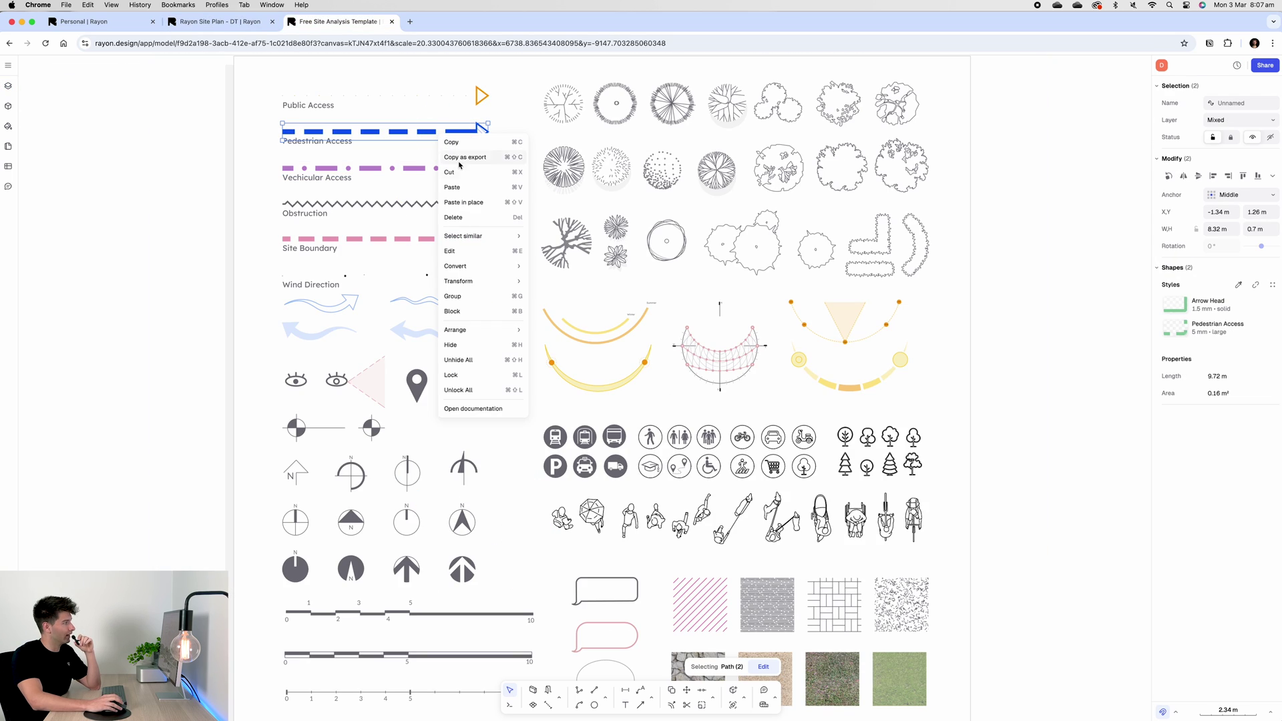
pyautogui.click(460, 160)
pyautogui.click(245, 22)
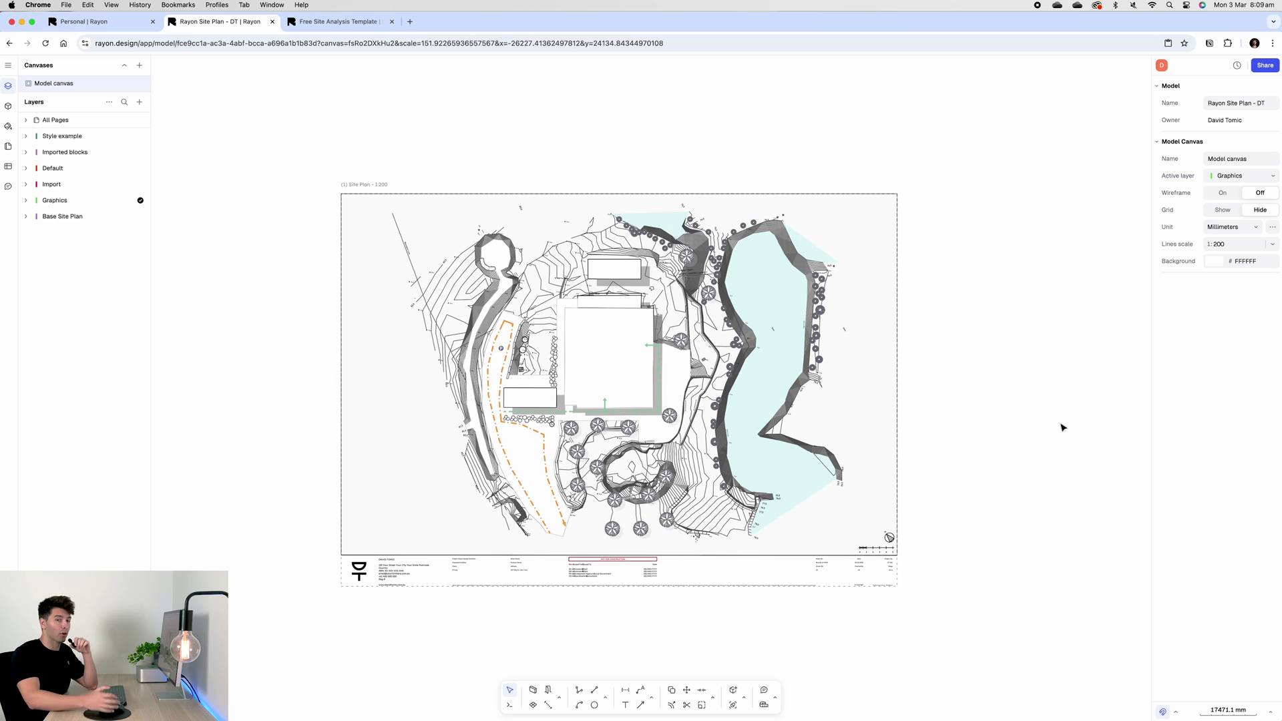
# Recolour the pedestrian route around the main building by setting its Pedestrian Access and Arrow Head styles to bright blue 00A3FF
pyautogui.scroll(5, 581, 437)
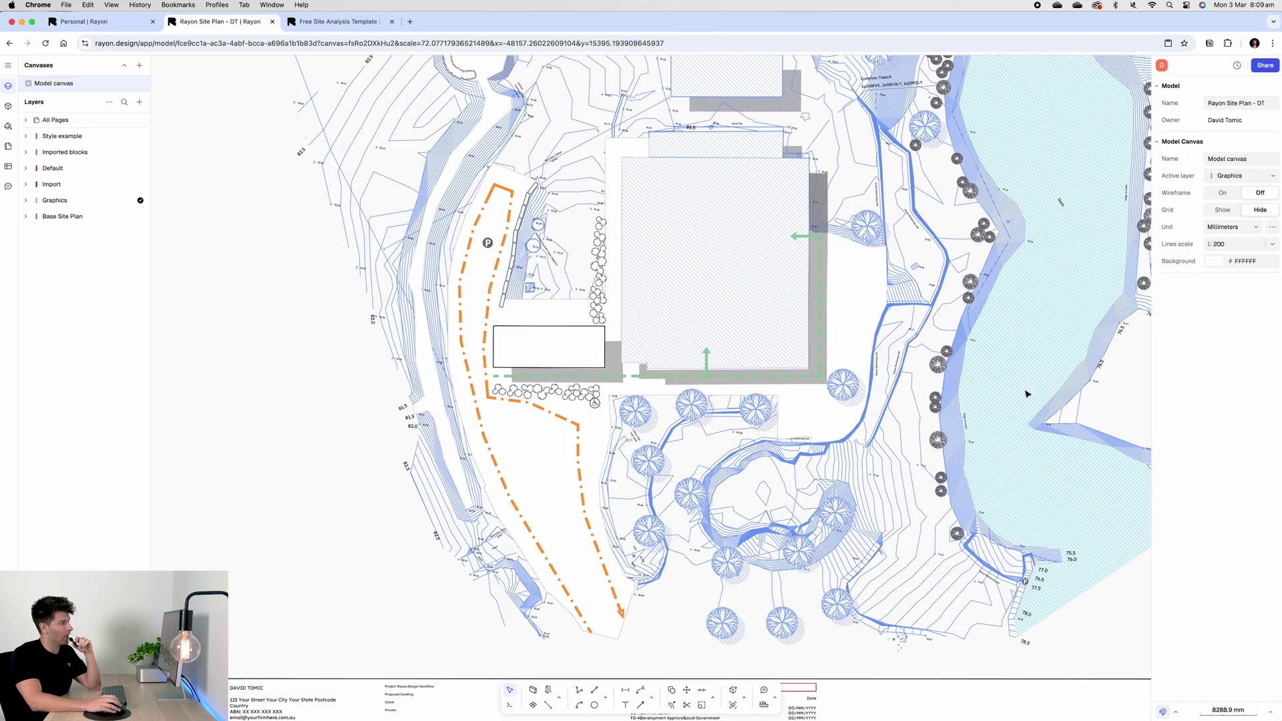
pyautogui.scroll(-5, 1046, 389)
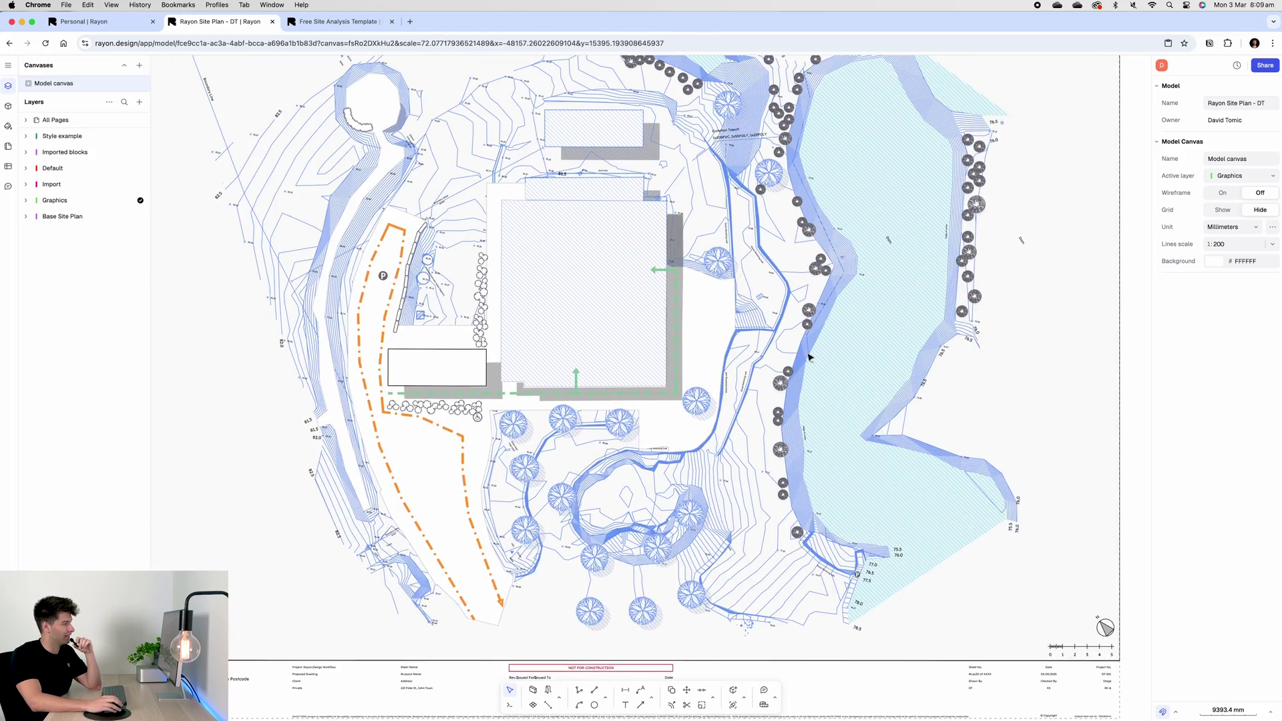
pyautogui.click(589, 388)
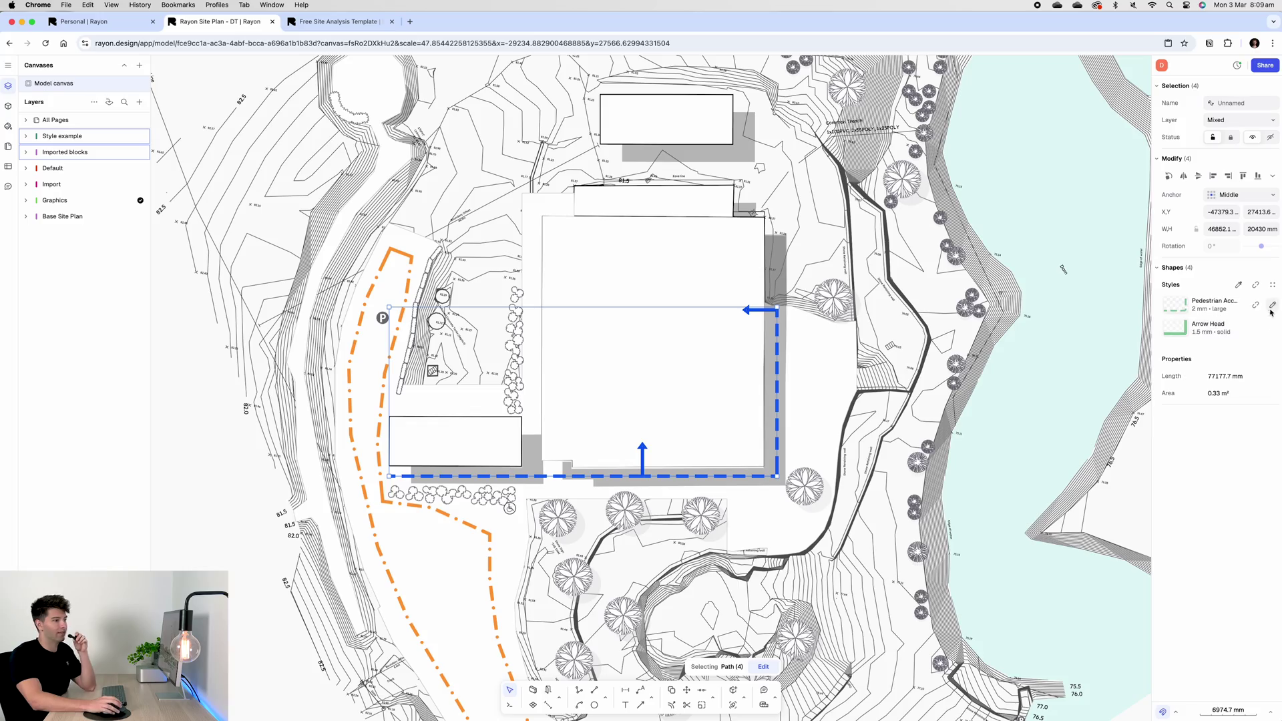
pyautogui.click(1272, 306)
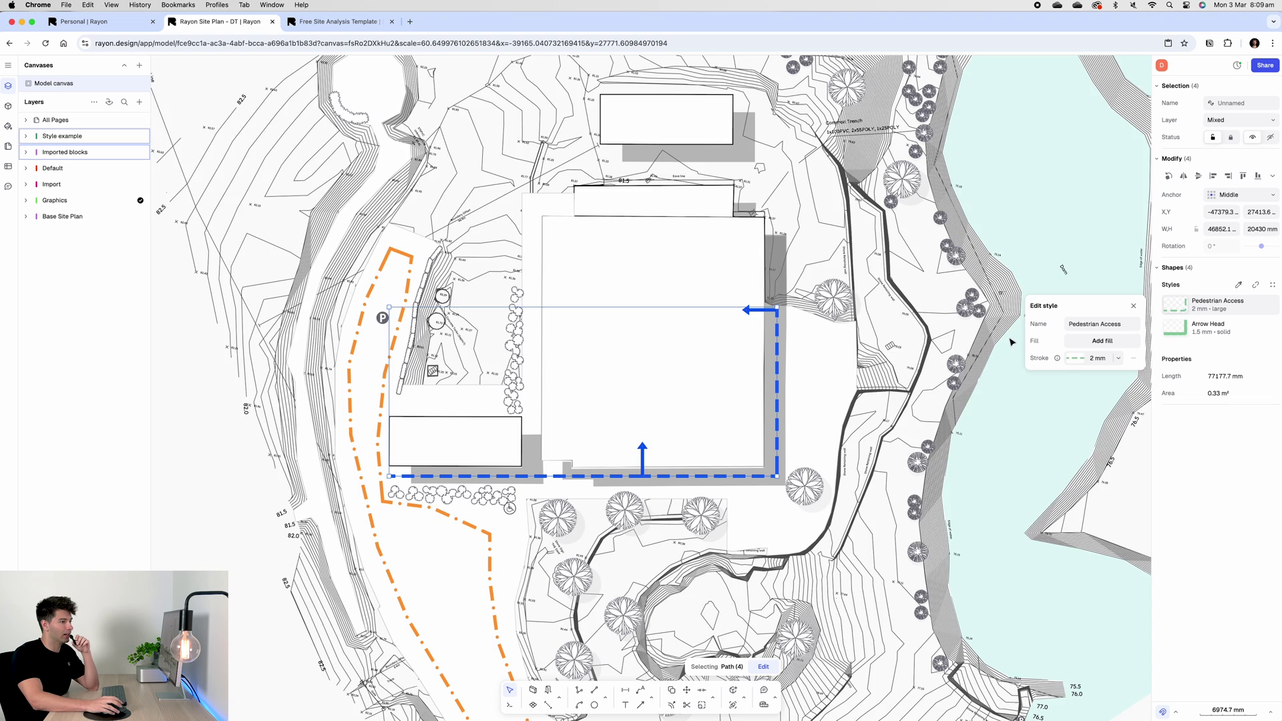
pyautogui.click(1070, 358)
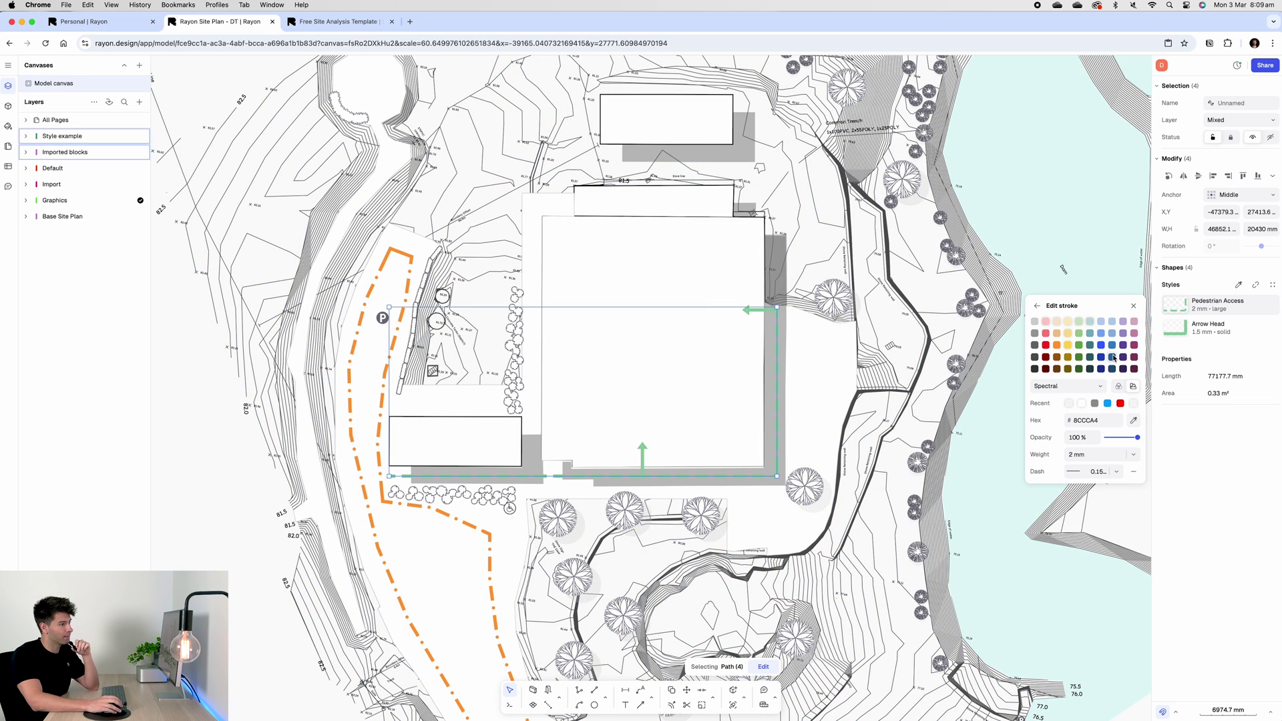
pyautogui.click(1108, 403)
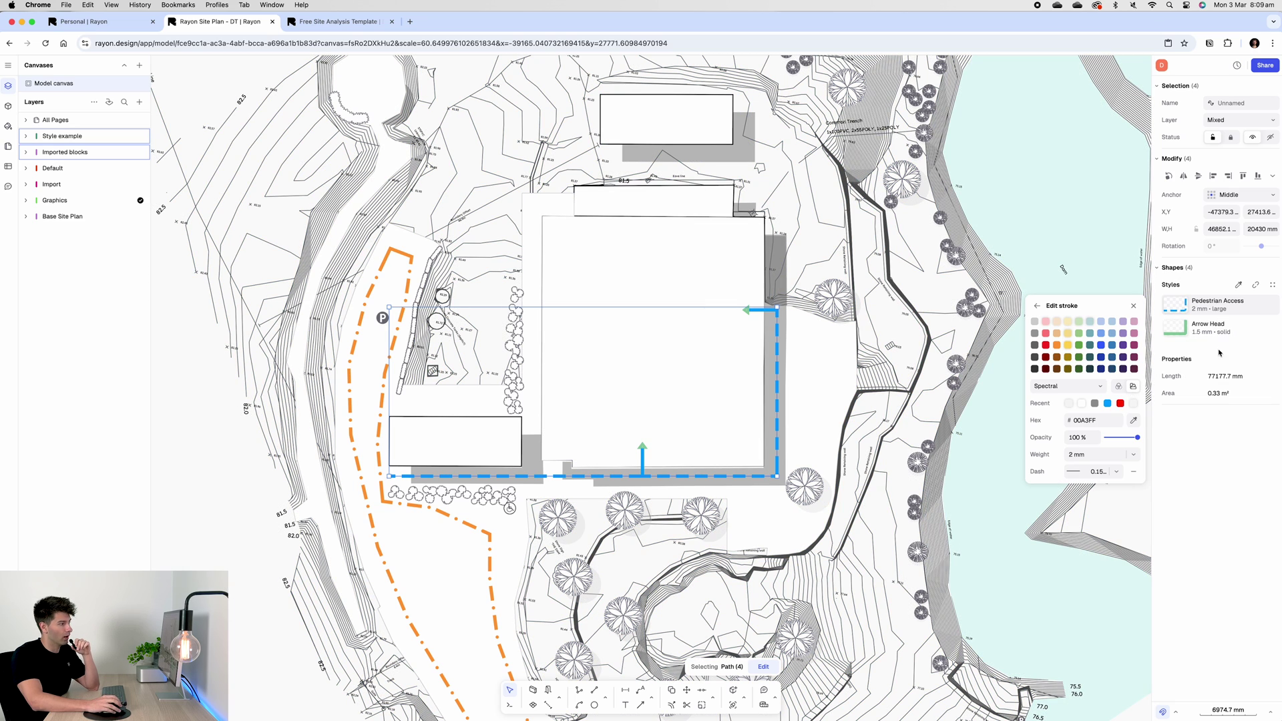
pyautogui.click(1221, 333)
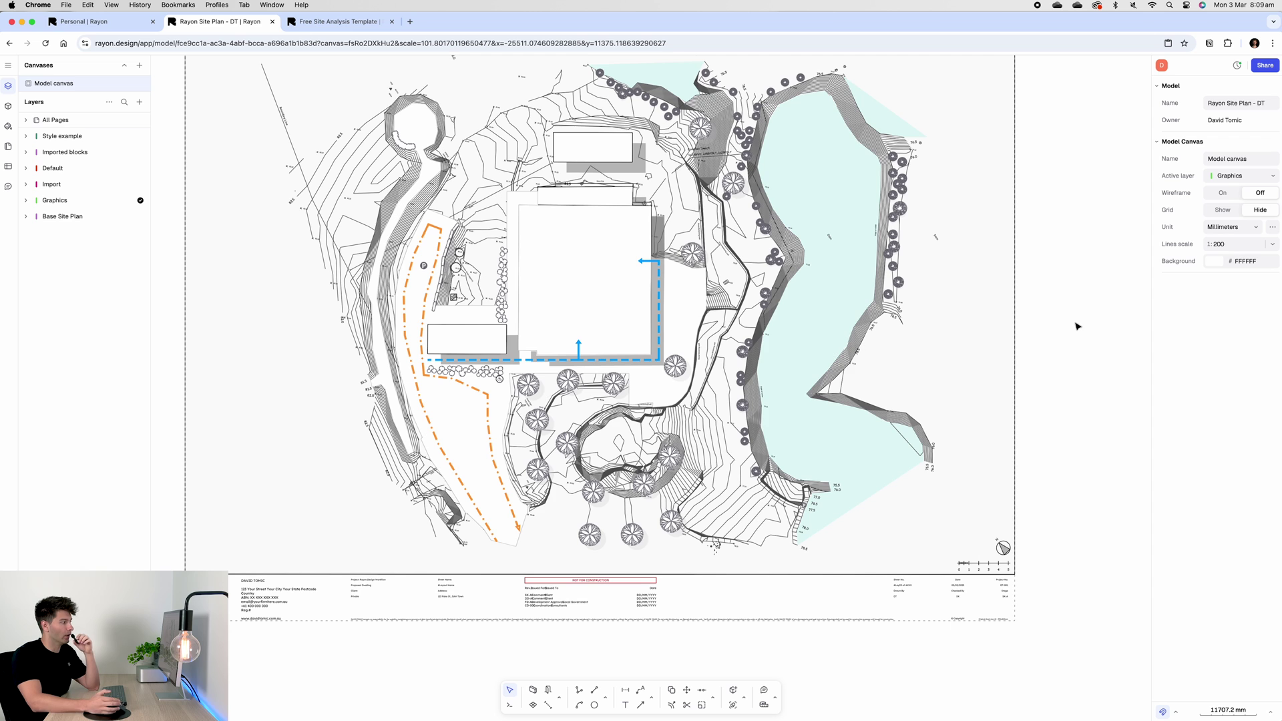
pyautogui.moveTo(1010, 345); pyautogui.dragTo(1086, 364)
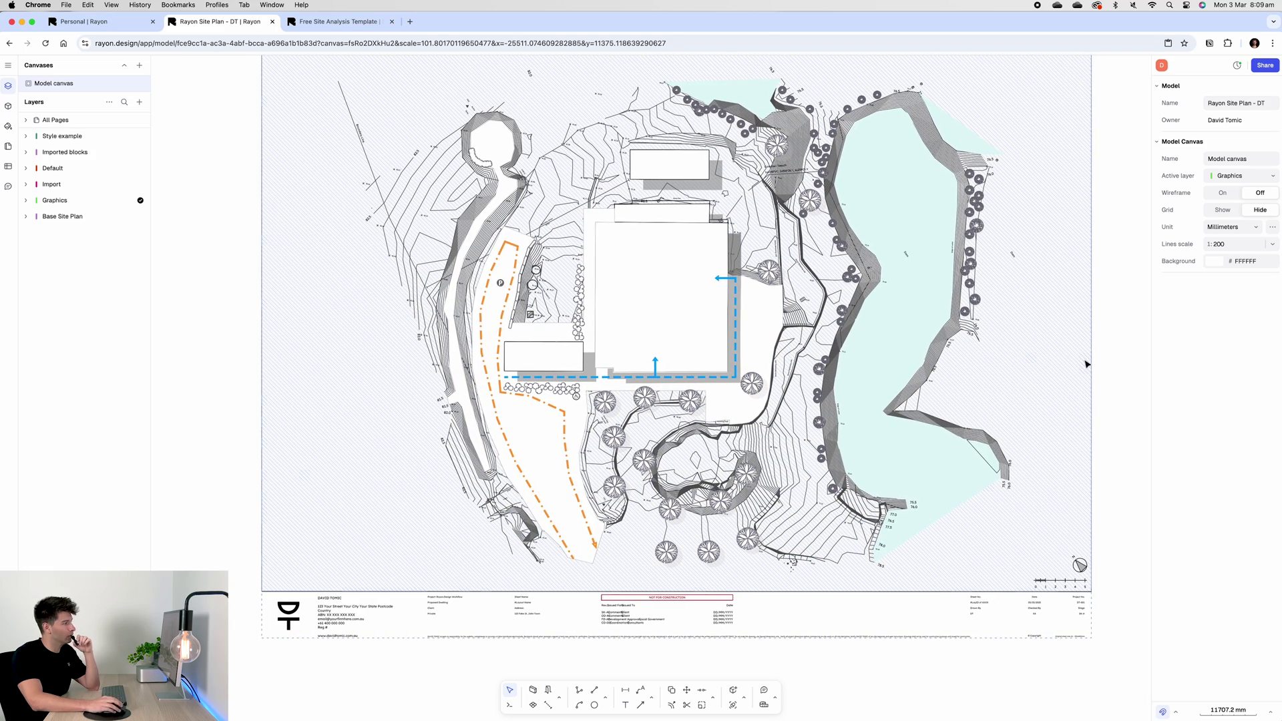
# Select seven top-view people blocks in the template, including the umbrella walker and cyclist, and paste them into the site plan
pyautogui.click(339, 22)
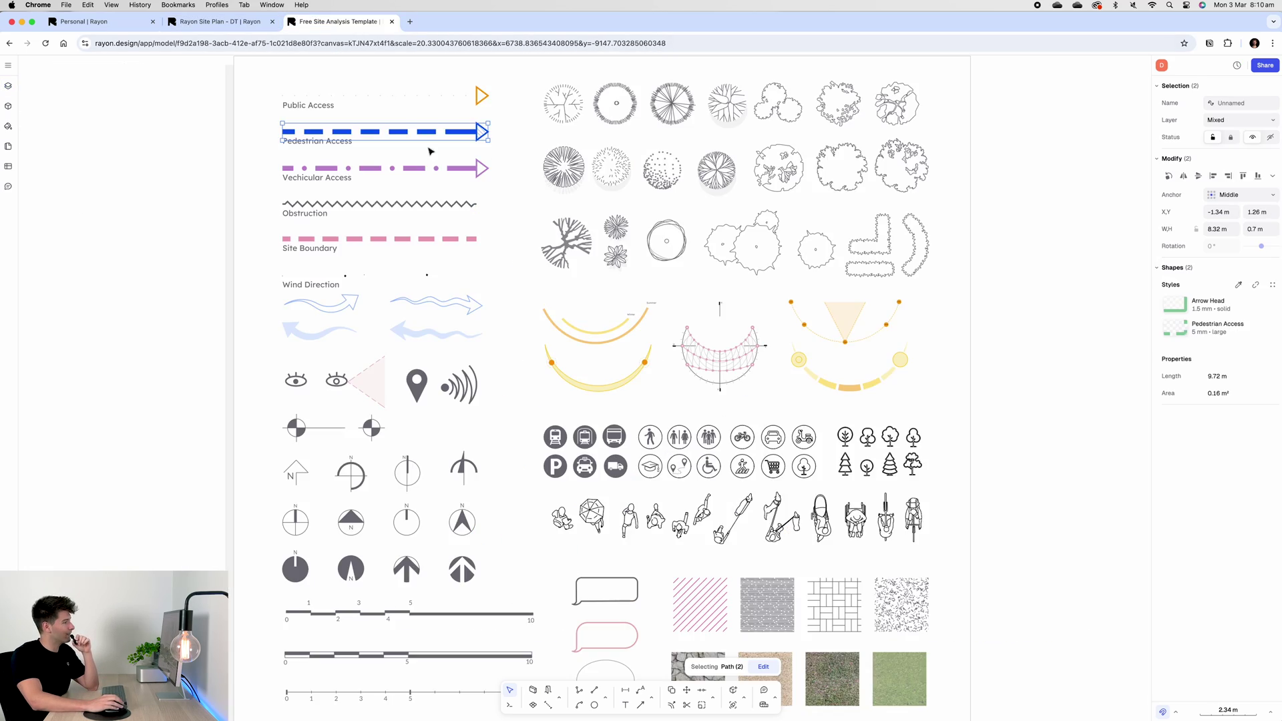
pyautogui.keyDown('ctrl'); pyautogui.scroll(-5, 725, 408); pyautogui.keyUp('ctrl')
pyautogui.keyDown('ctrl'); pyautogui.scroll(5, 726, 408); pyautogui.keyUp('ctrl')
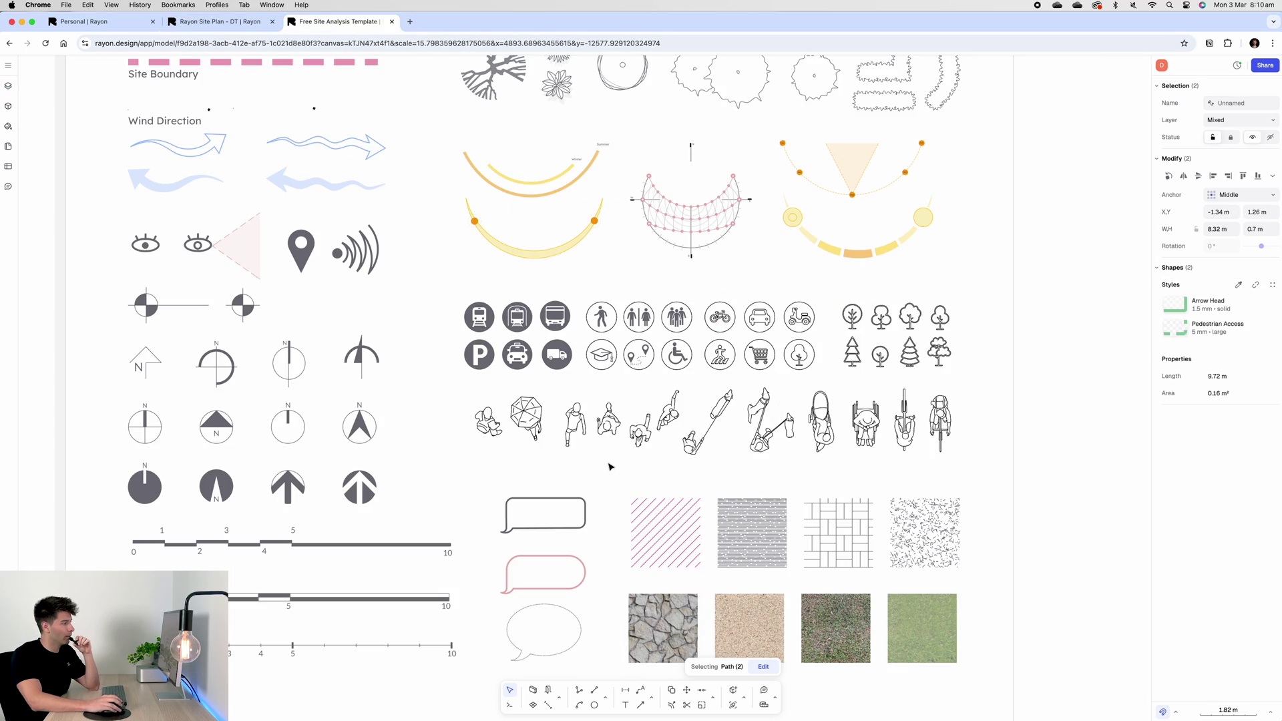
pyautogui.click(525, 416)
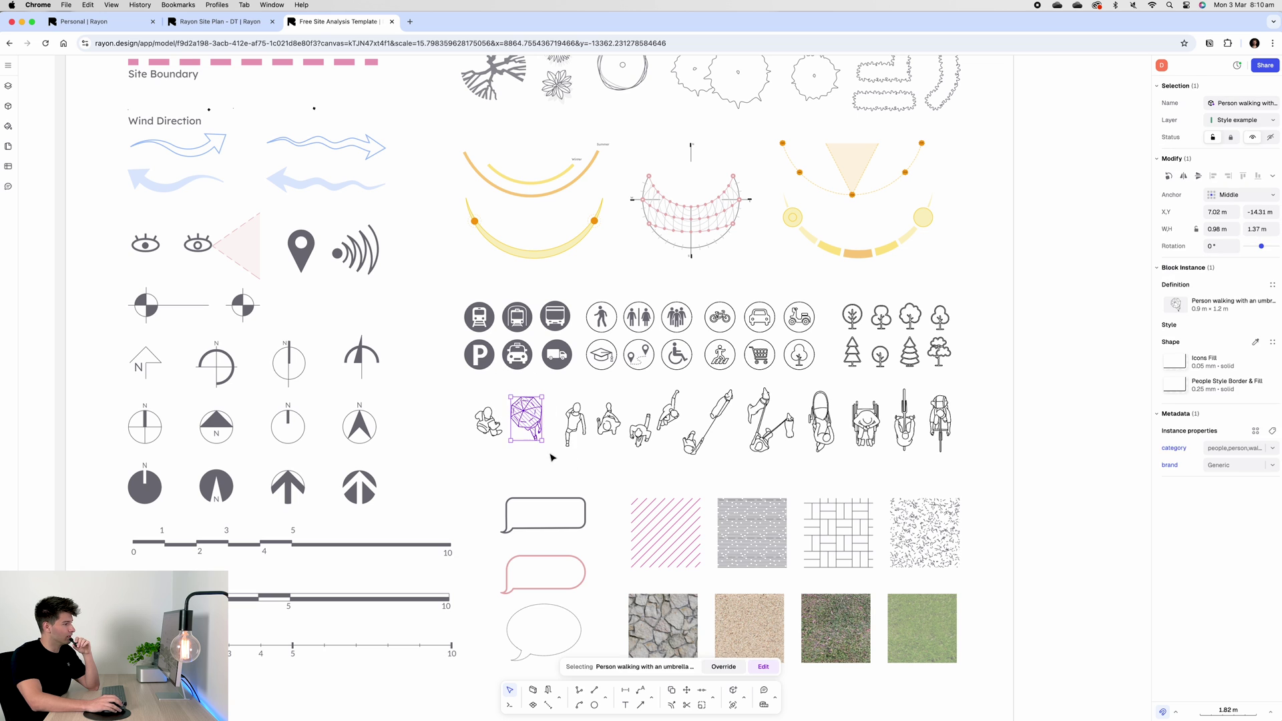
pyautogui.click(938, 434)
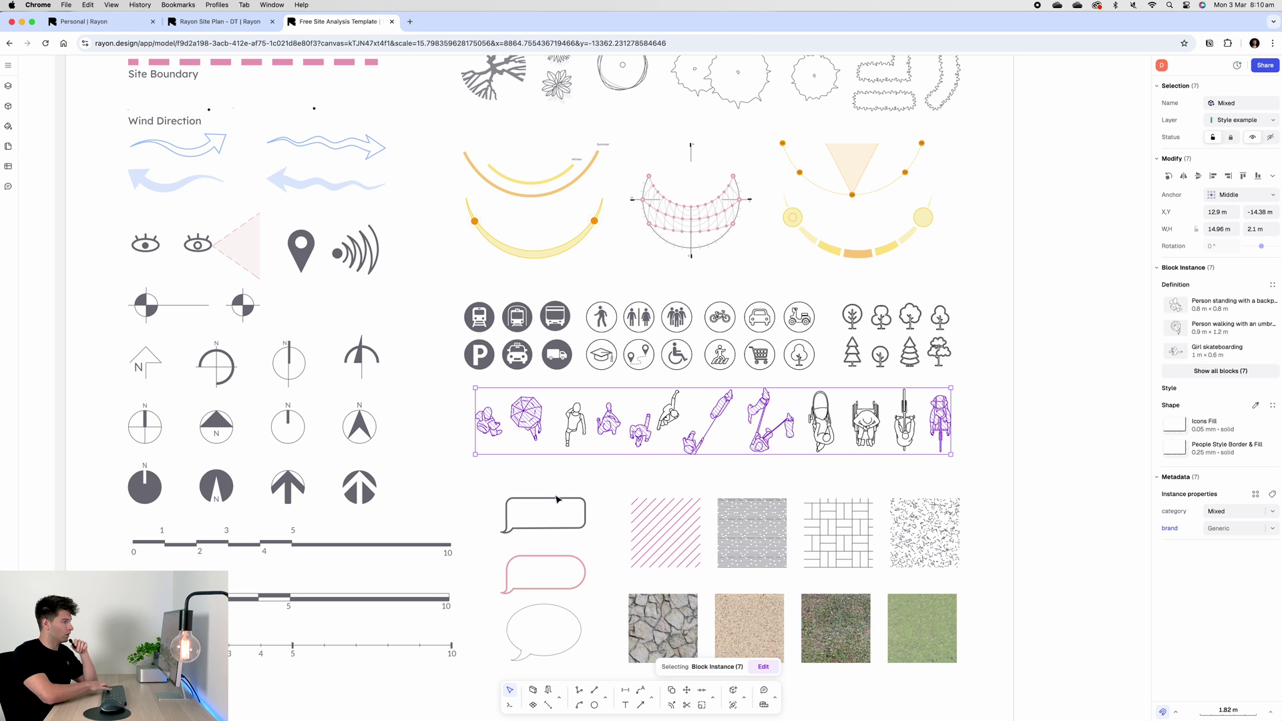
pyautogui.click(221, 22)
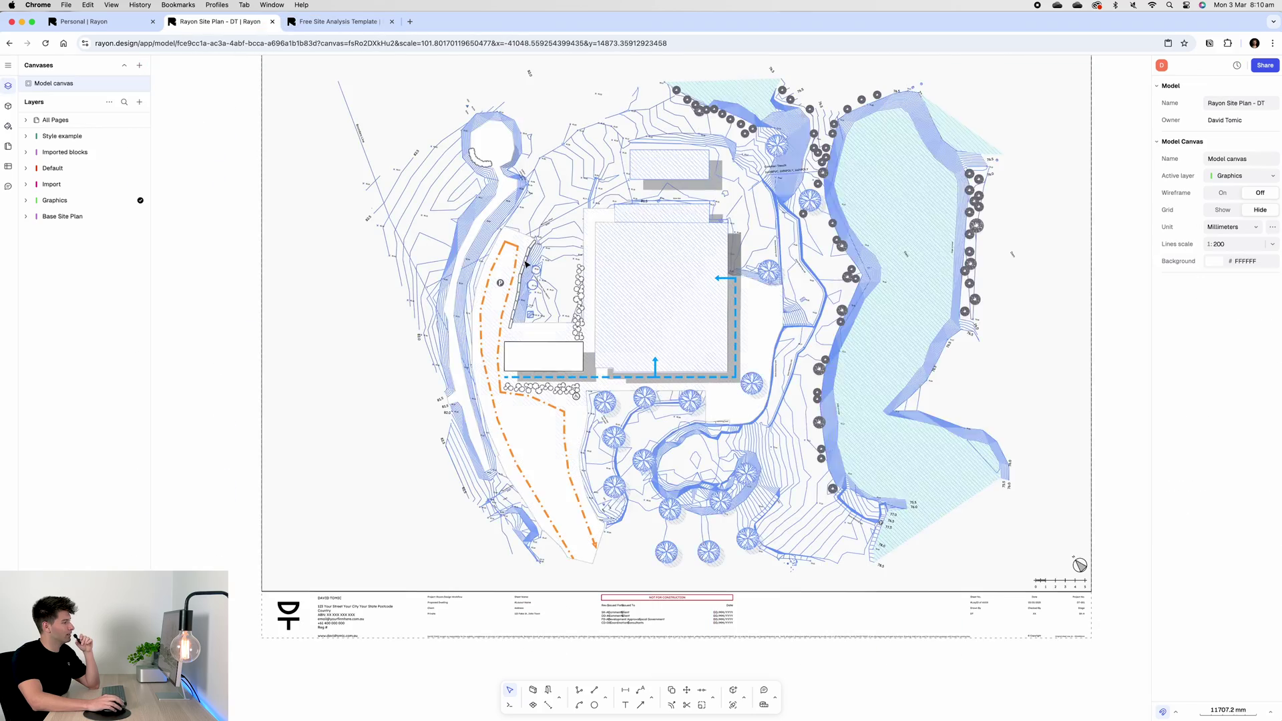
pyautogui.click(338, 21)
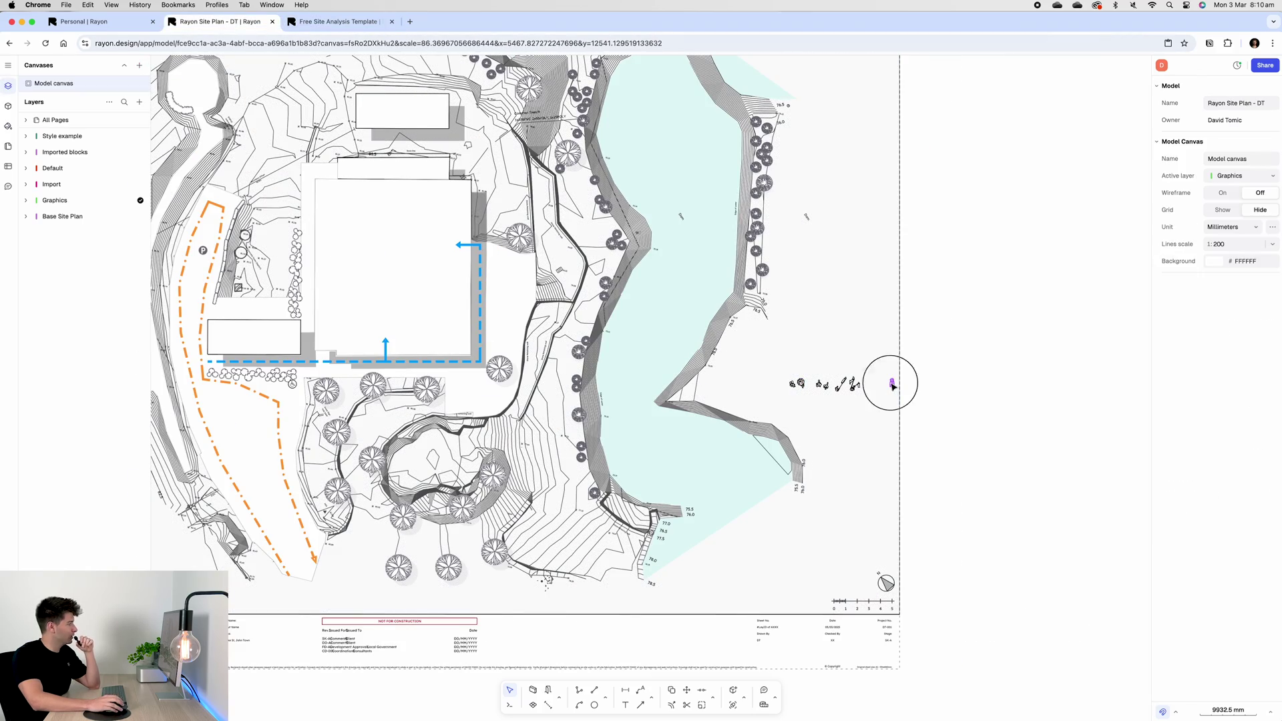
# Distribute the pasted people across the paved areas, rotating the cyclist to about -151° along the lower end of the driveway
pyautogui.moveTo(893, 385); pyautogui.dragTo(252, 521)
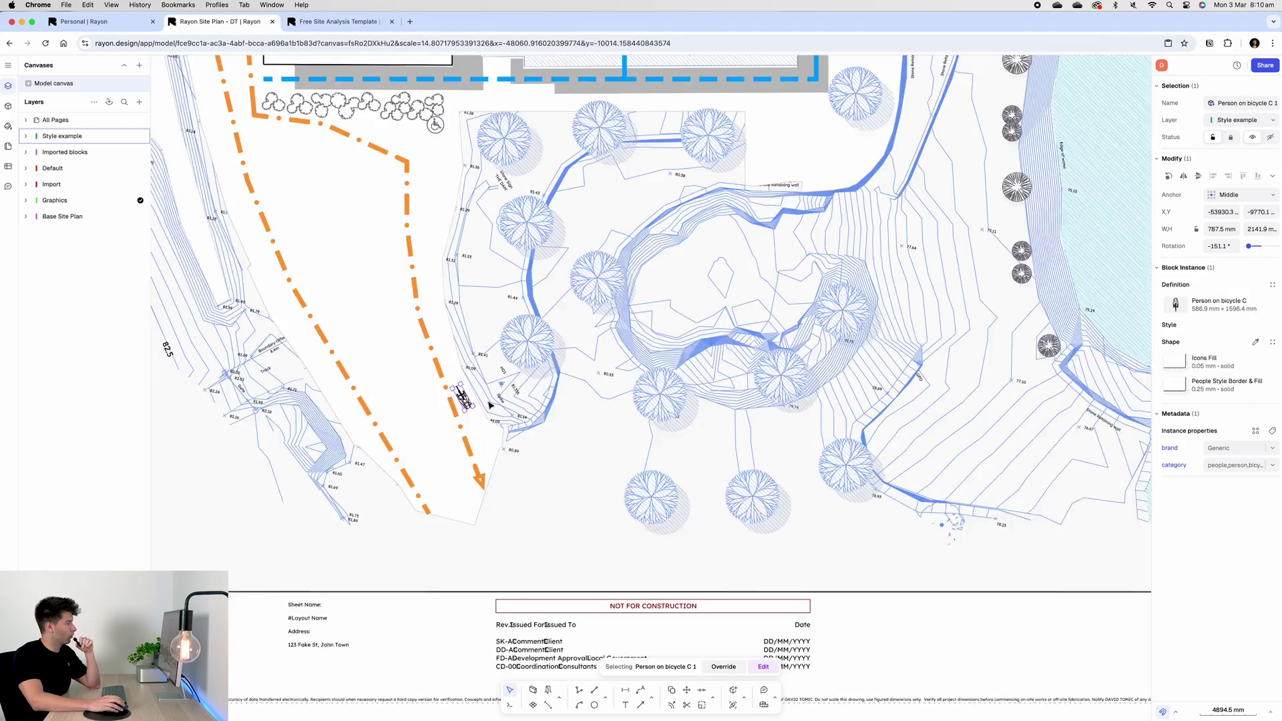
pyautogui.moveTo(528, 372); pyautogui.dragTo(426, 520, button='middle')
pyautogui.scroll(-3, 653, 447)
pyautogui.moveTo(687, 395); pyautogui.dragTo(434, 418, button='middle')
pyautogui.moveTo(931, 342); pyautogui.dragTo(493, 269)
pyautogui.moveTo(493, 269); pyautogui.dragTo(473, 274)
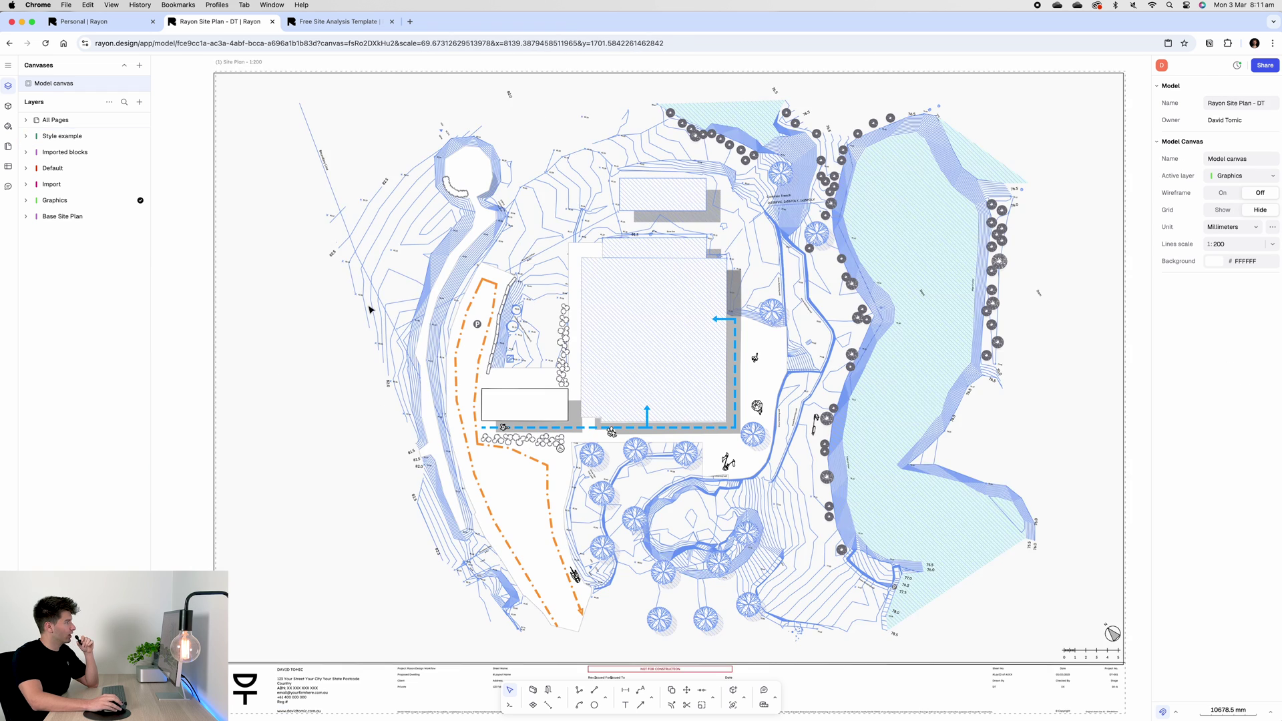
# Open the Transportation - 3 views block library and place a Liftback car S at the lower end of the driveway
pyautogui.click(12, 107)
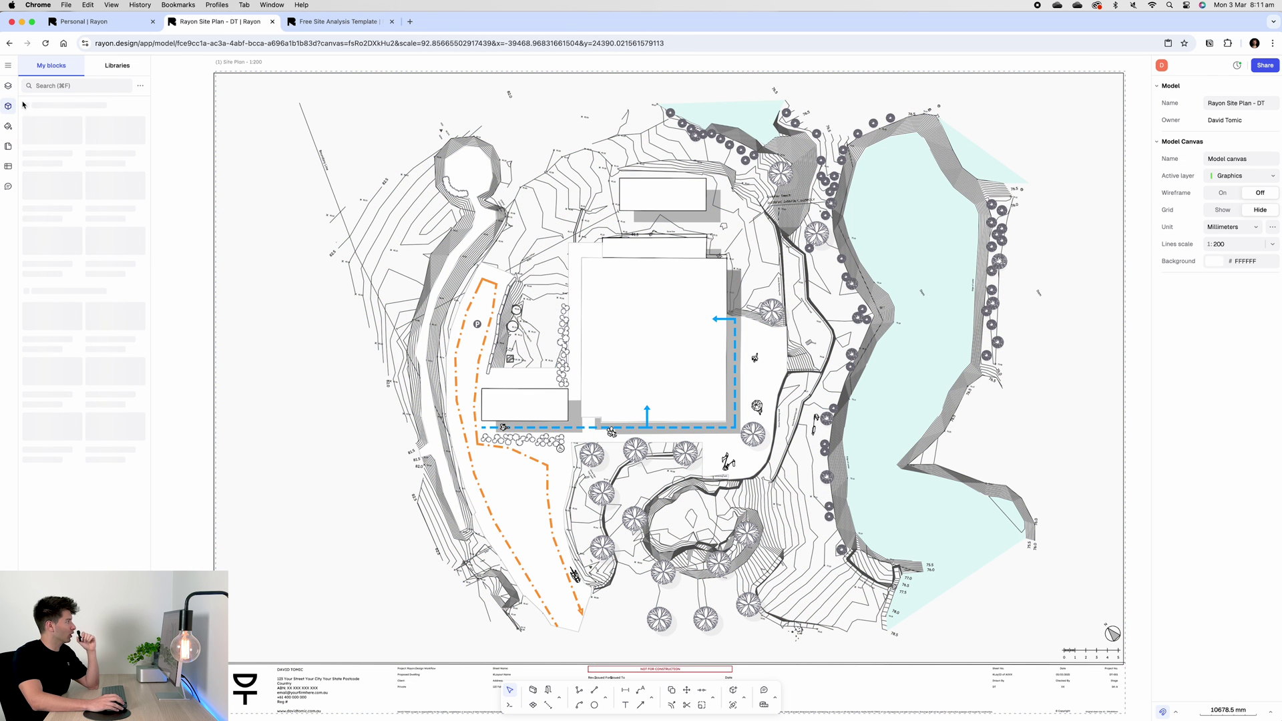
pyautogui.click(99, 87)
pyautogui.click(117, 65)
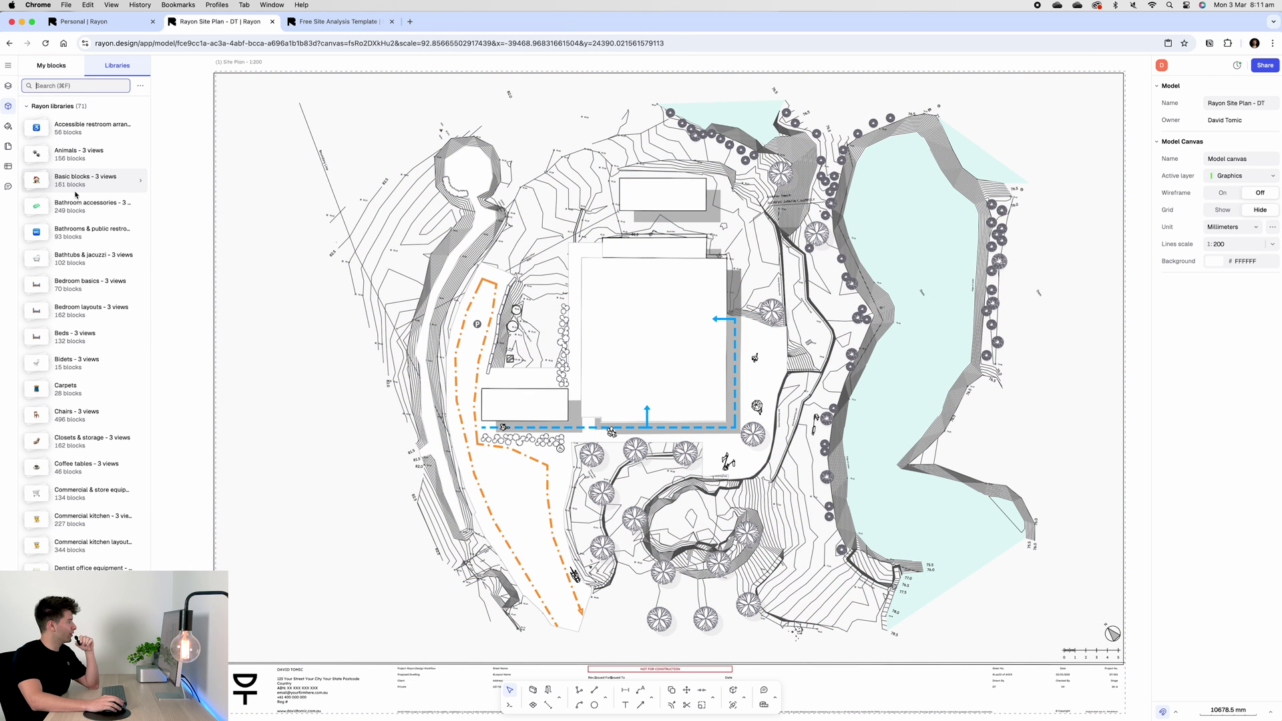
pyautogui.click(89, 548)
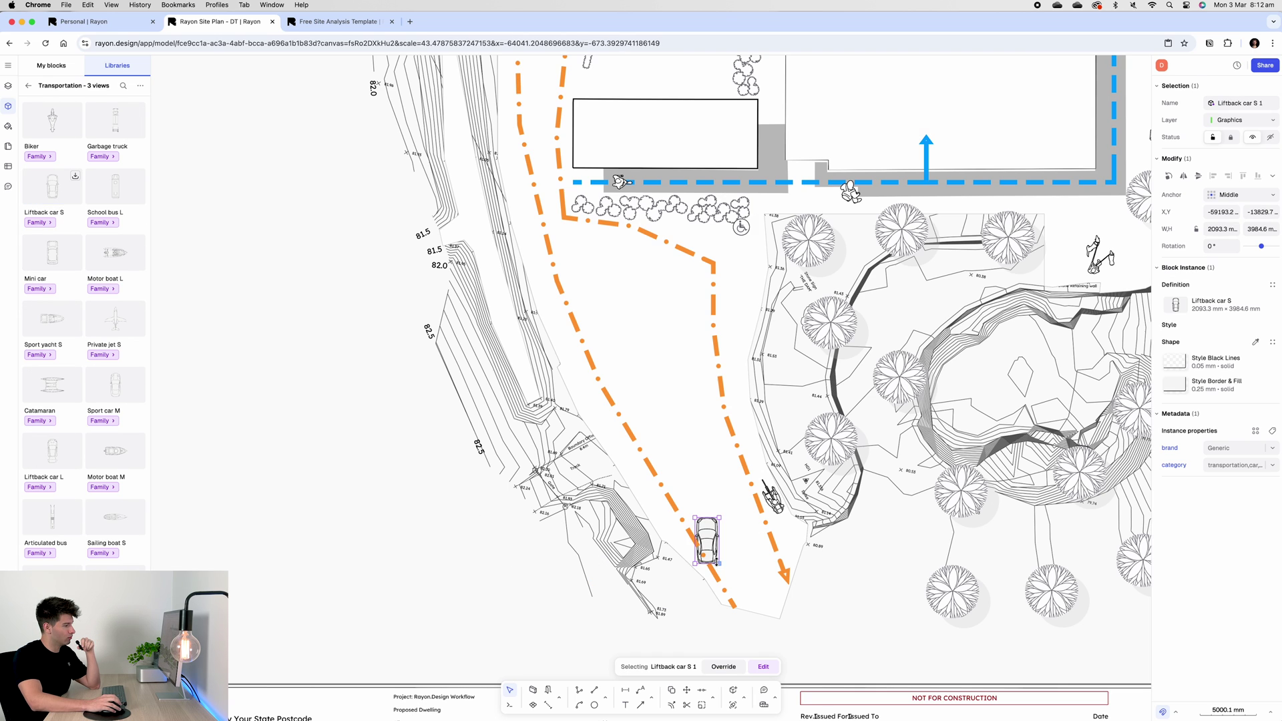
# Rotate the Liftback car S to follow the driveway and place rotated copies along the vehicle route, four cars in all
pyautogui.moveTo(719, 564); pyautogui.dragTo(725, 572)
pyautogui.click(733, 580)
pyautogui.click(718, 567)
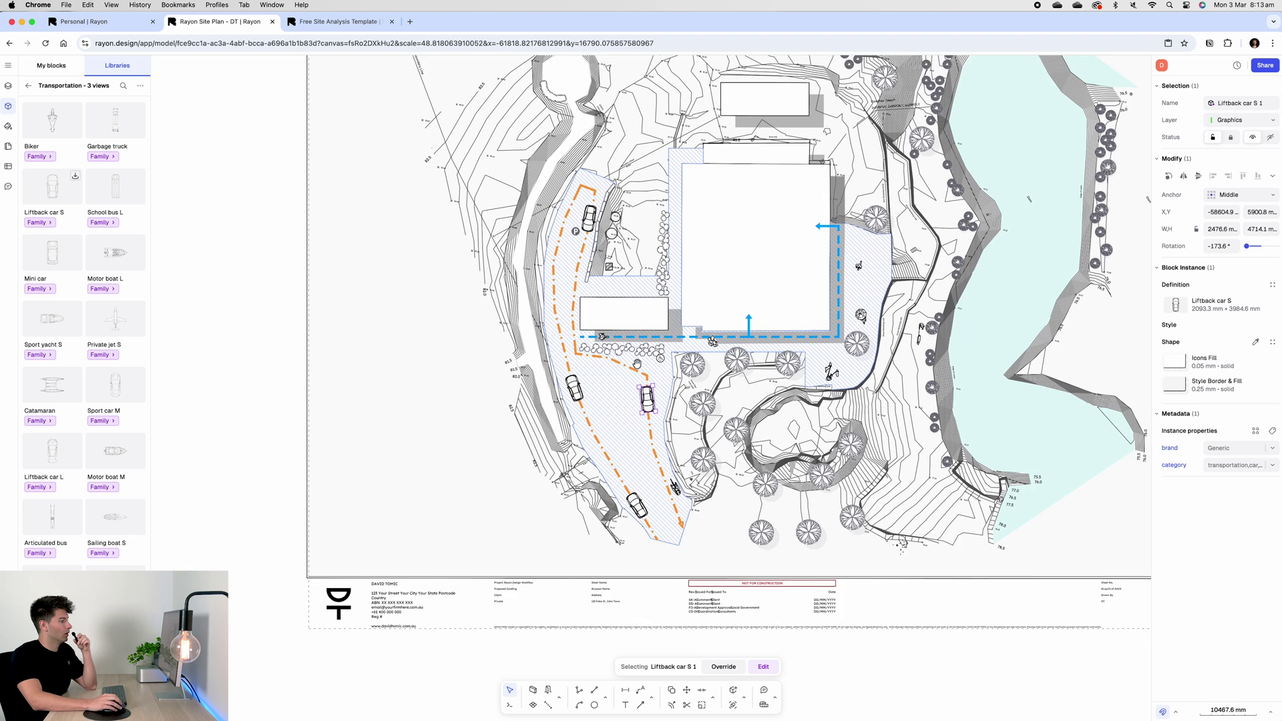
pyautogui.moveTo(658, 527); pyautogui.dragTo(646, 510, button='middle')
pyautogui.click(835, 646)
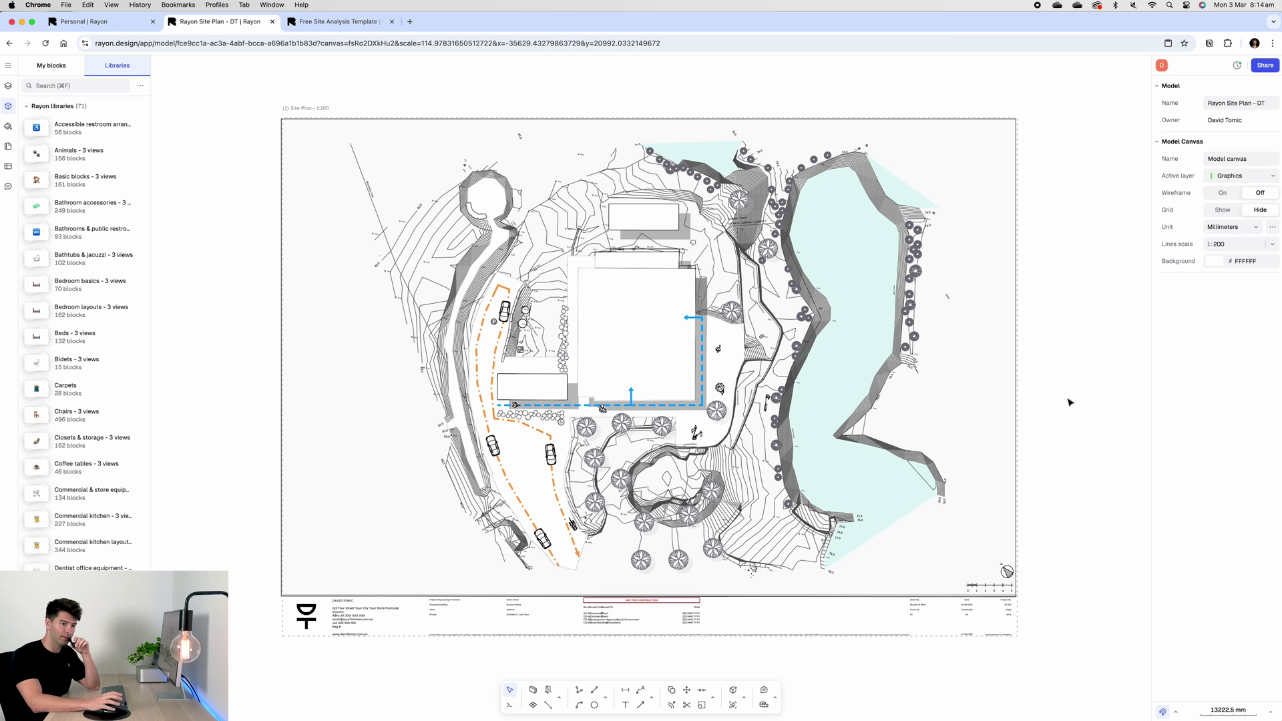
# Add text labels RWT, STORAGE on both small buildings, MAIN BUILDING, MAIN DAM and RESERVE DAM to the site plan
pyautogui.click(625, 704)
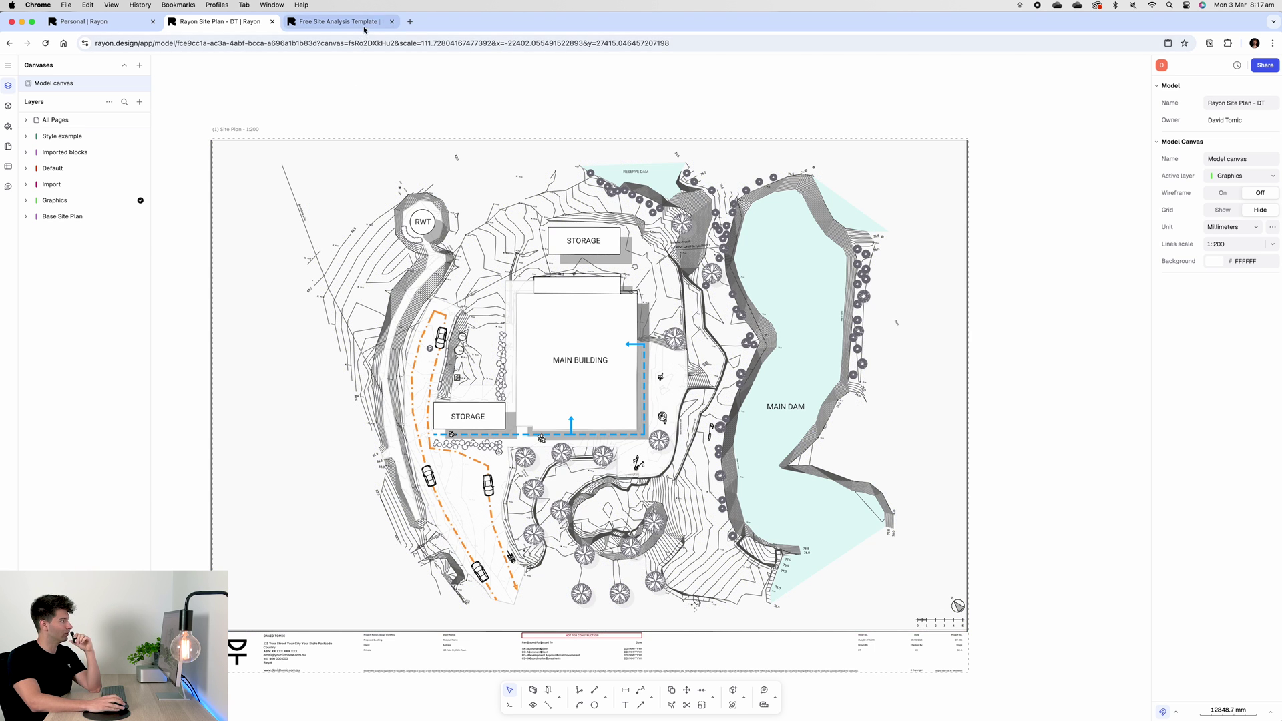
# Look over the remaining symbols in the Free Site Analysis Template, such as Site Boundary, and return to the site plan
pyautogui.click(337, 21)
pyautogui.keyDown('ctrl'); pyautogui.scroll(-3, 451, 444); pyautogui.keyUp('ctrl')
pyautogui.keyDown('ctrl'); pyautogui.scroll(-4, 451, 443); pyautogui.keyUp('ctrl')
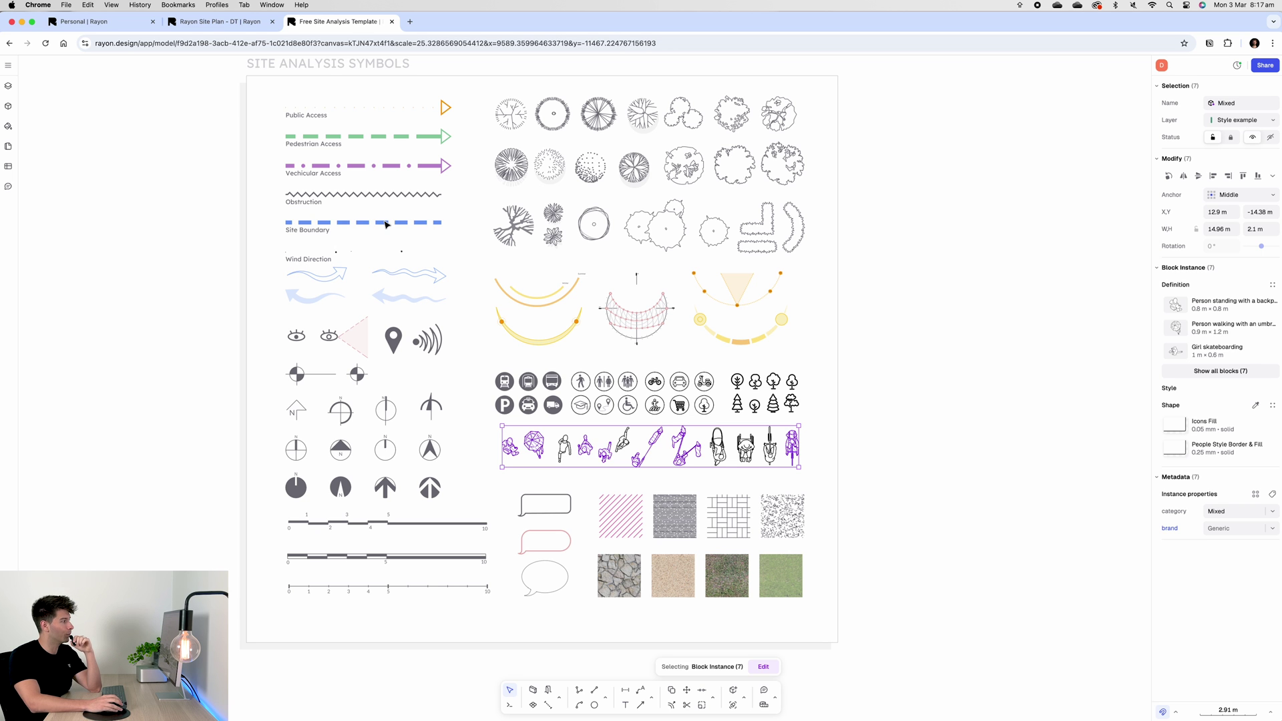
pyautogui.click(224, 24)
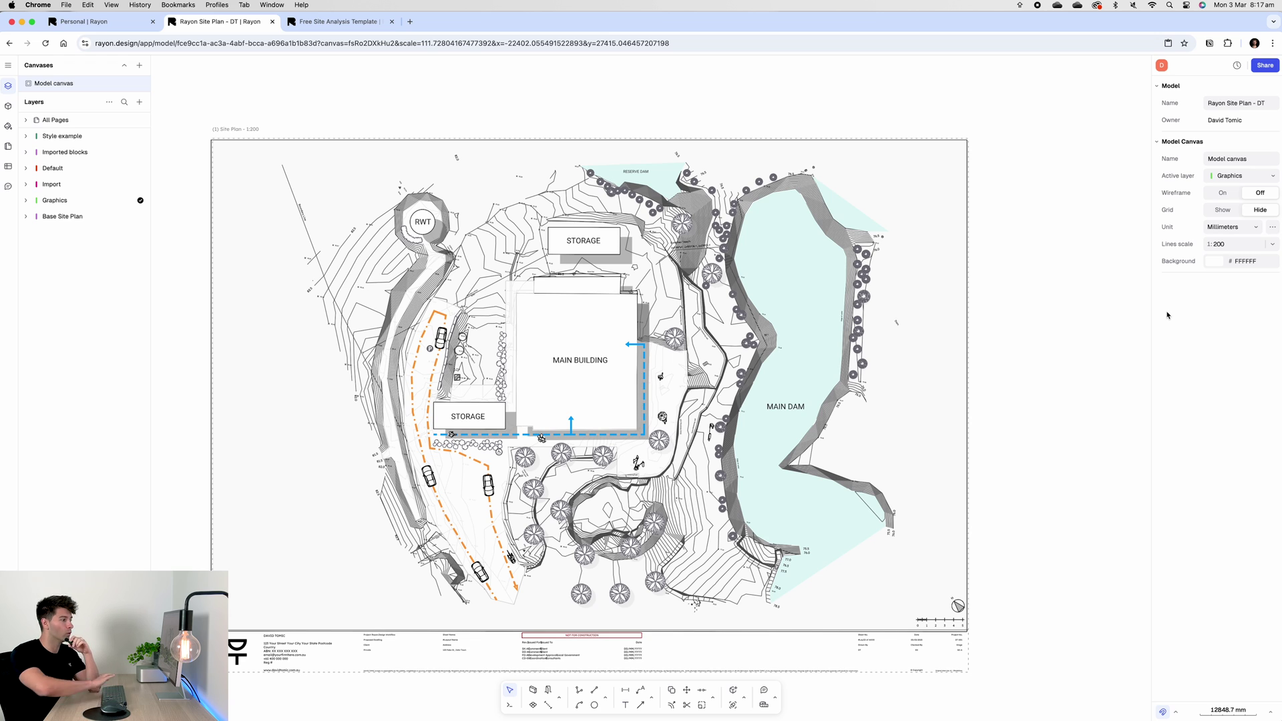